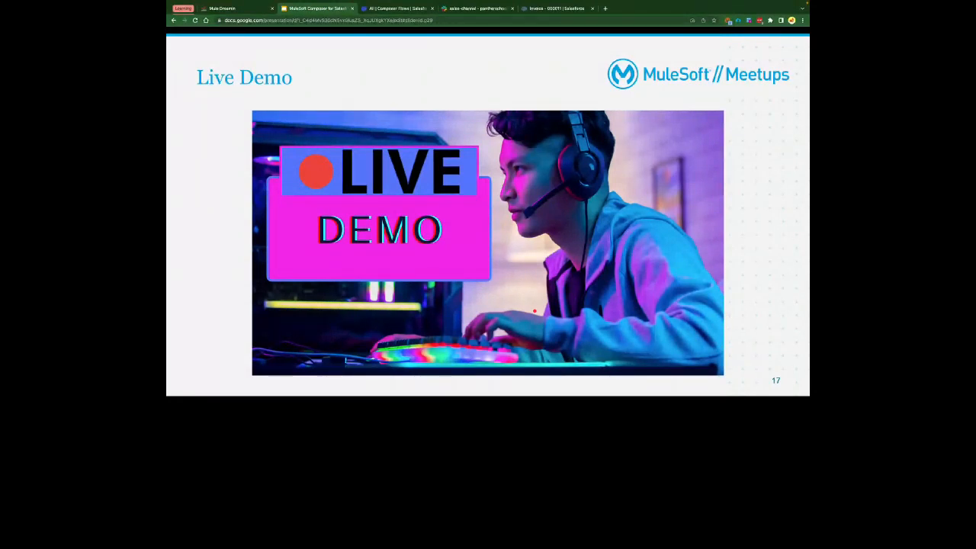
- Switch to Slack, create a channel named support-channel, and open your own direct message space
left_click(458, 9)
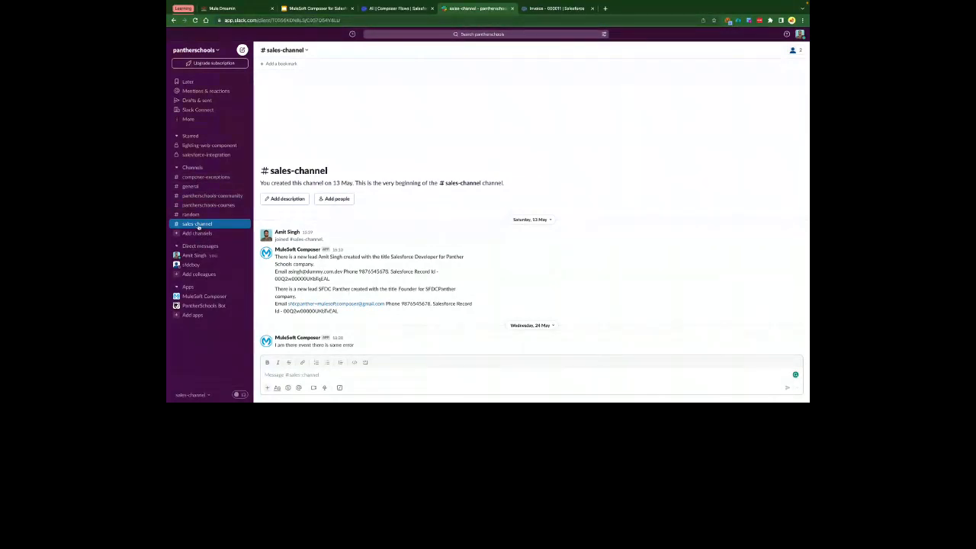
left_click(205, 168)
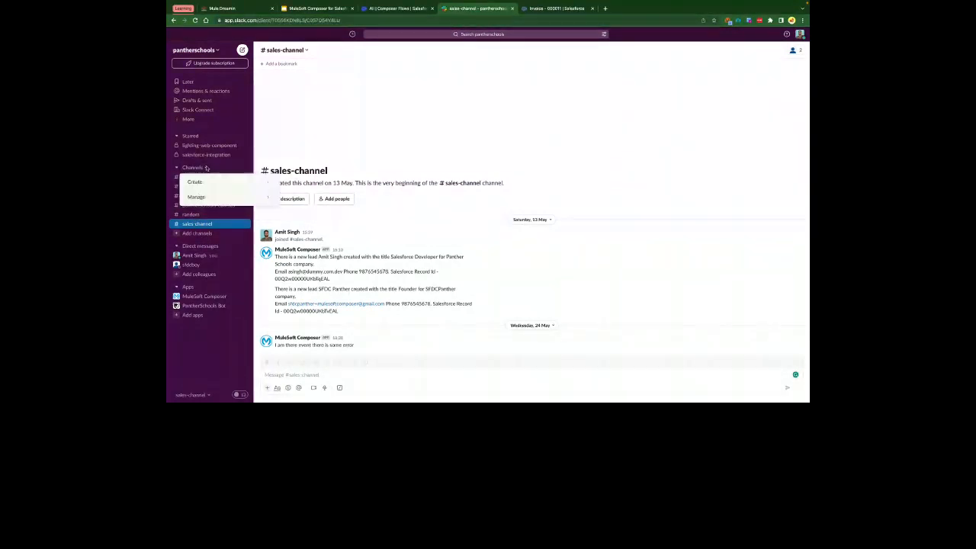
mouse_move(195, 182)
left_click(303, 181)
type("support-ch")
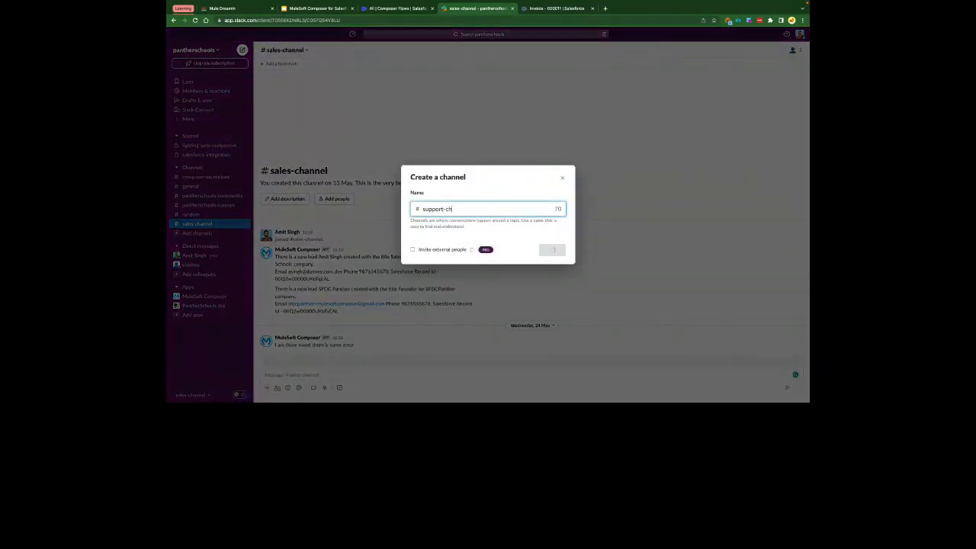
type("annel")
left_click(552, 250)
left_click(552, 249)
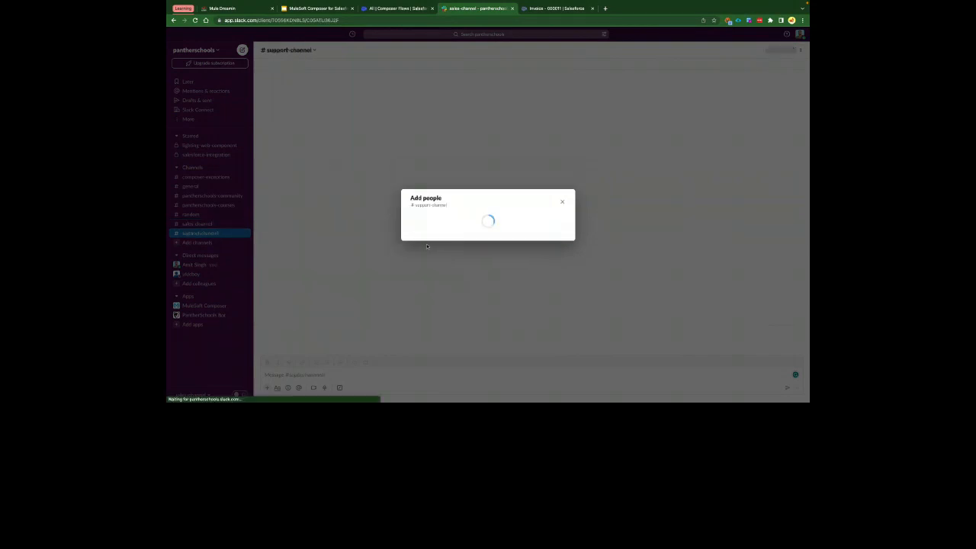
left_click(552, 253)
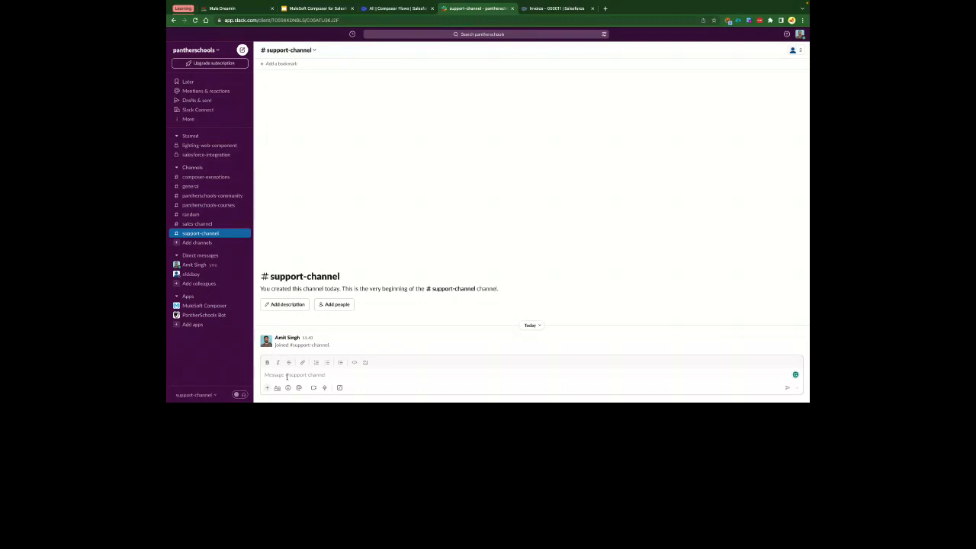
left_click(193, 263)
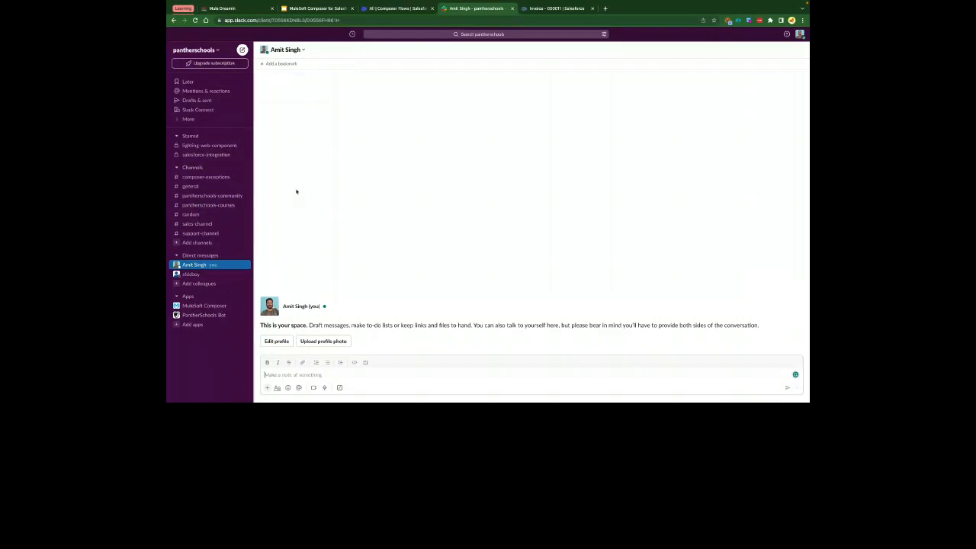
- Switch to MuleSoft Composer and start a new flow with a Salesforce system event as its trigger
left_click(390, 8)
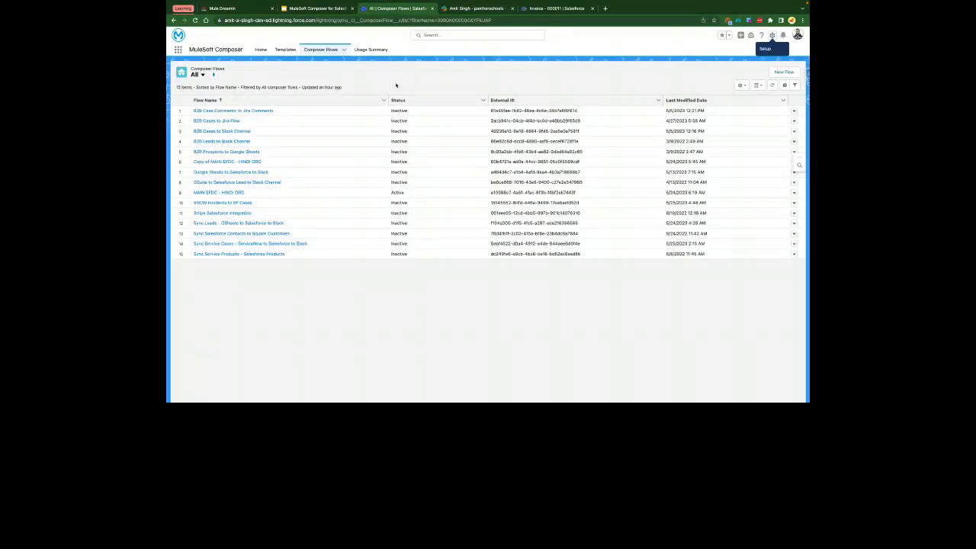
left_click_drag(245, 51, 190, 50)
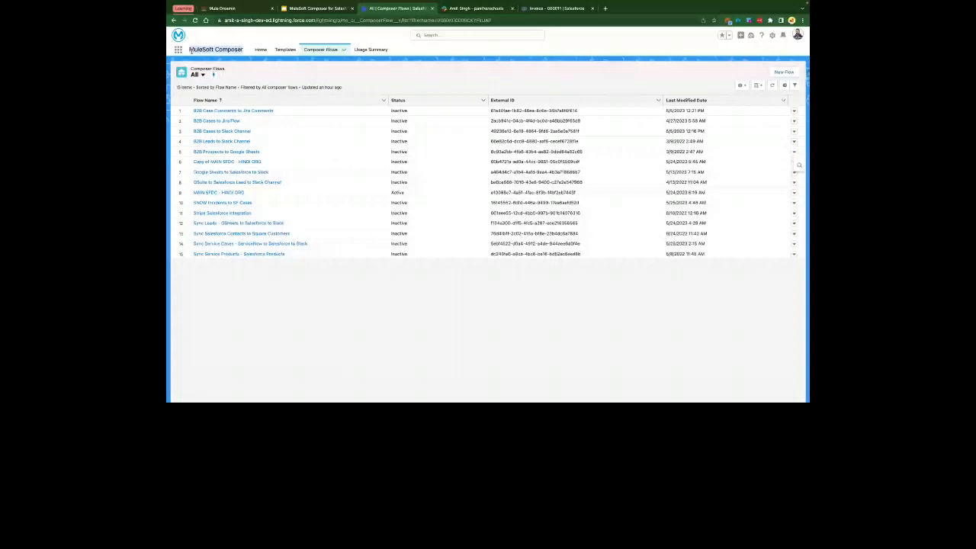
left_click(345, 82)
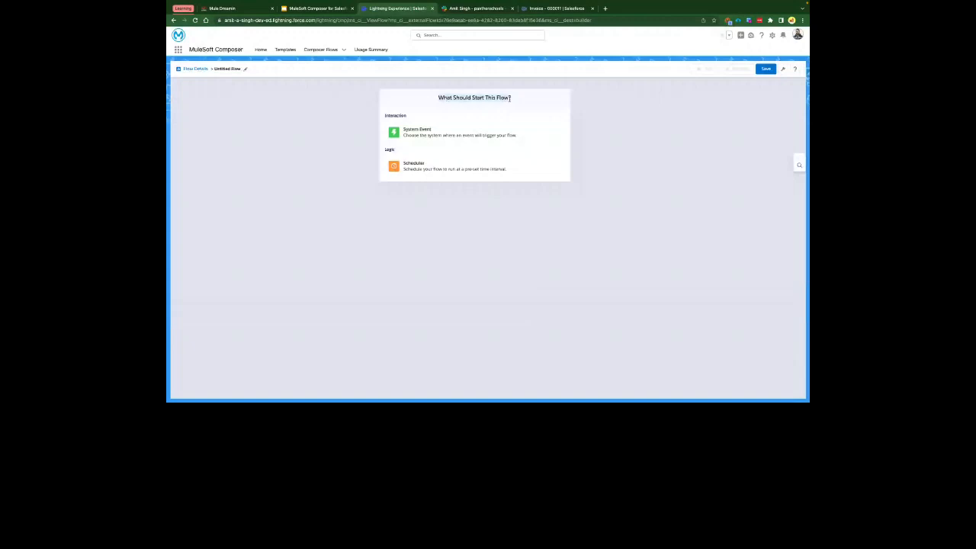
left_click(510, 98)
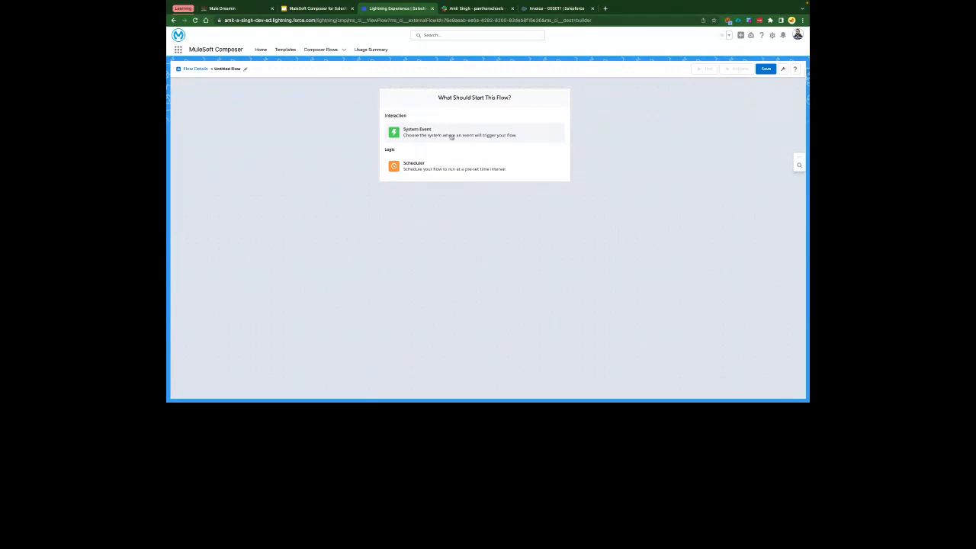
left_click(451, 137)
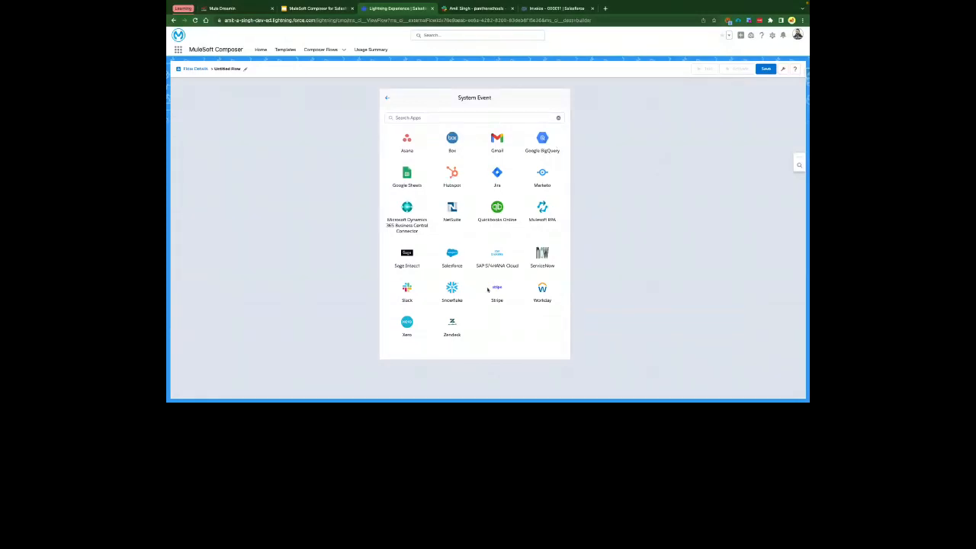
left_click(454, 252)
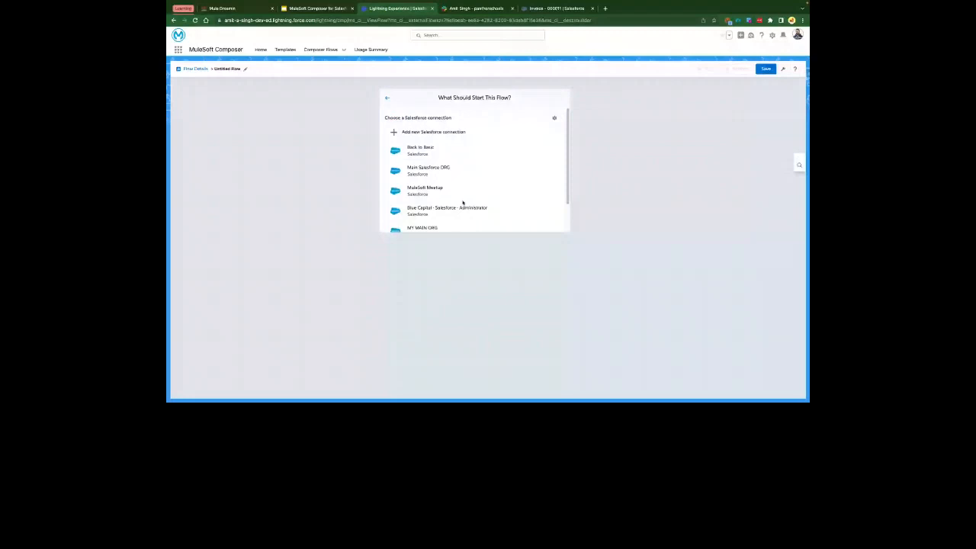
- Add a new Salesforce connection for the trigger with the display name "Faridabad Meetup - Salesforce"
scroll(462, 203, "down", 2)
scroll(460, 168, "up", 2)
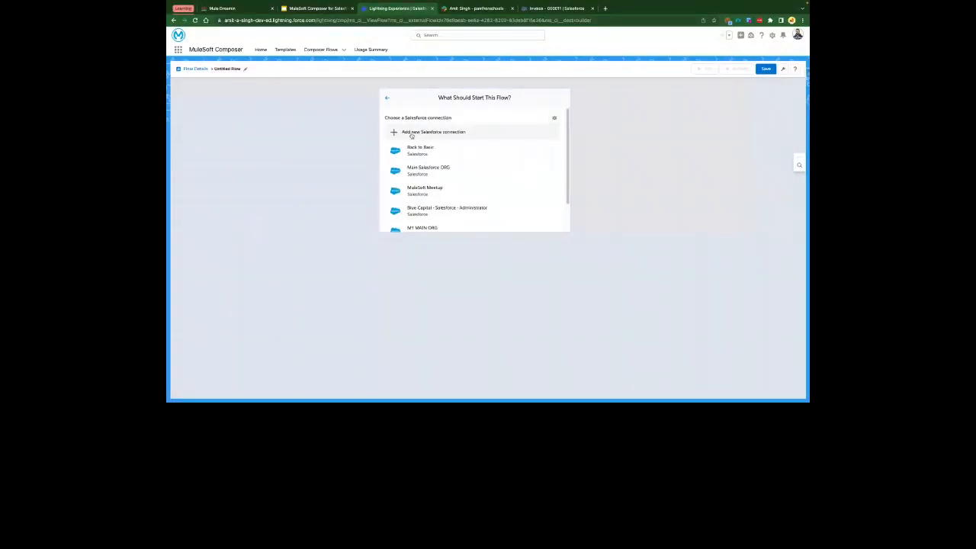
left_click(411, 135)
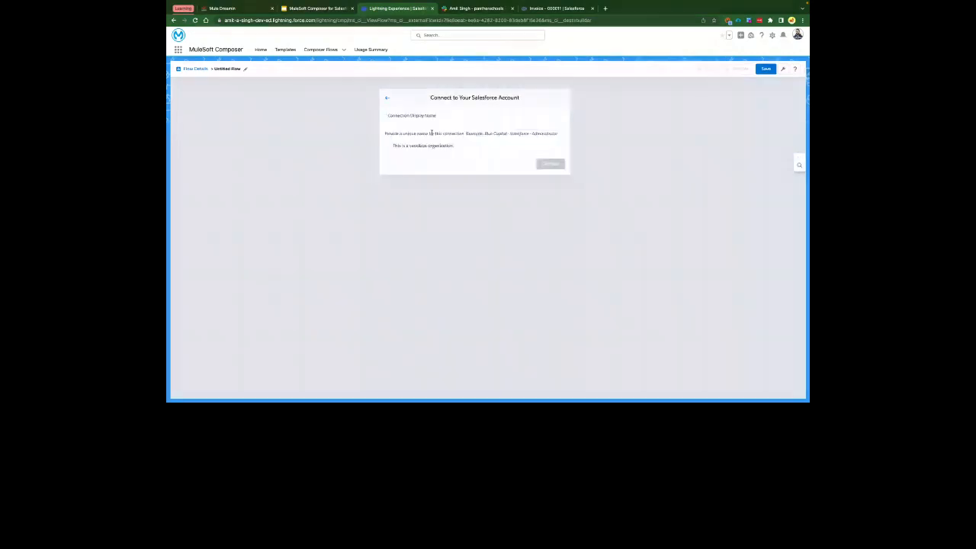
left_click(441, 125)
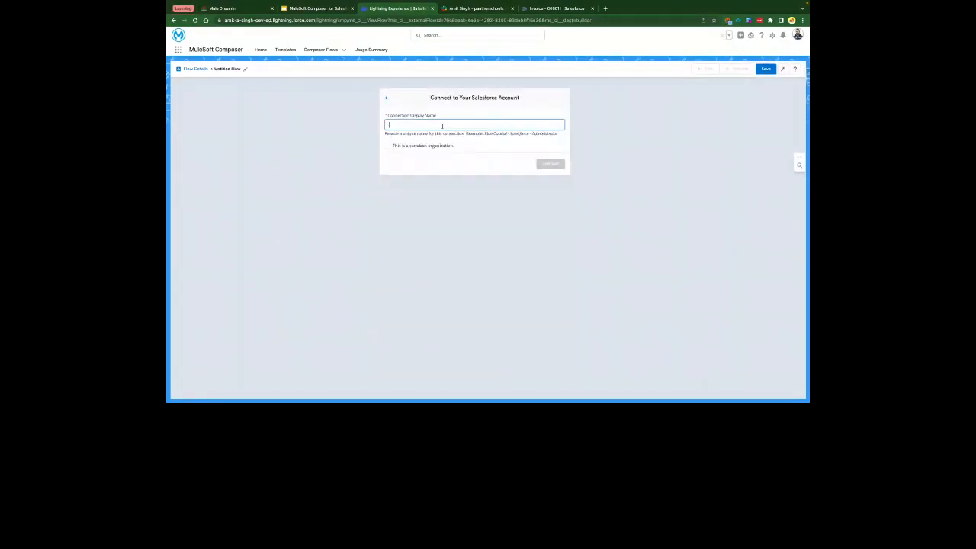
type("P")
type("aridabad ")
type("Meetup")
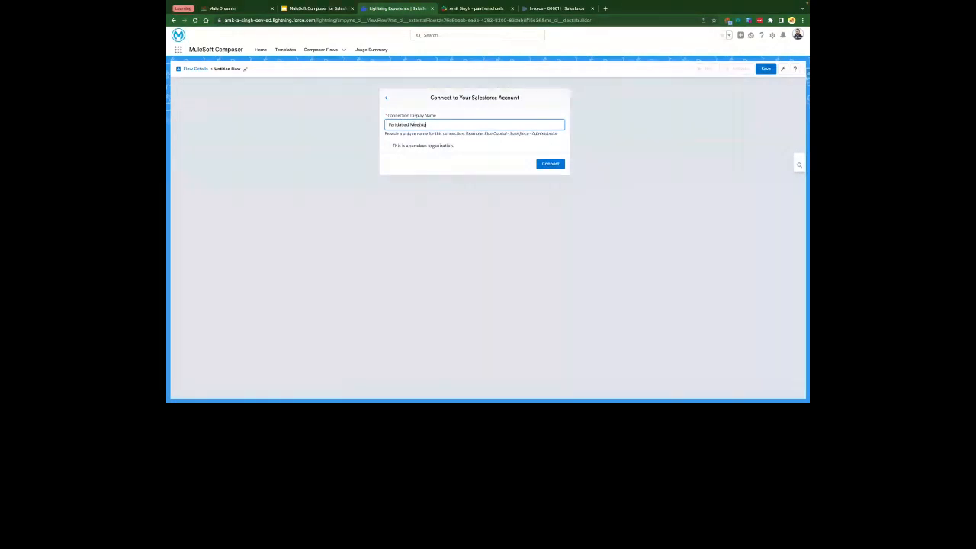
type(" - Salesforce")
type("e")
left_click_drag(394, 146, 464, 147)
left_click(457, 125)
left_click_drag(459, 126, 386, 124)
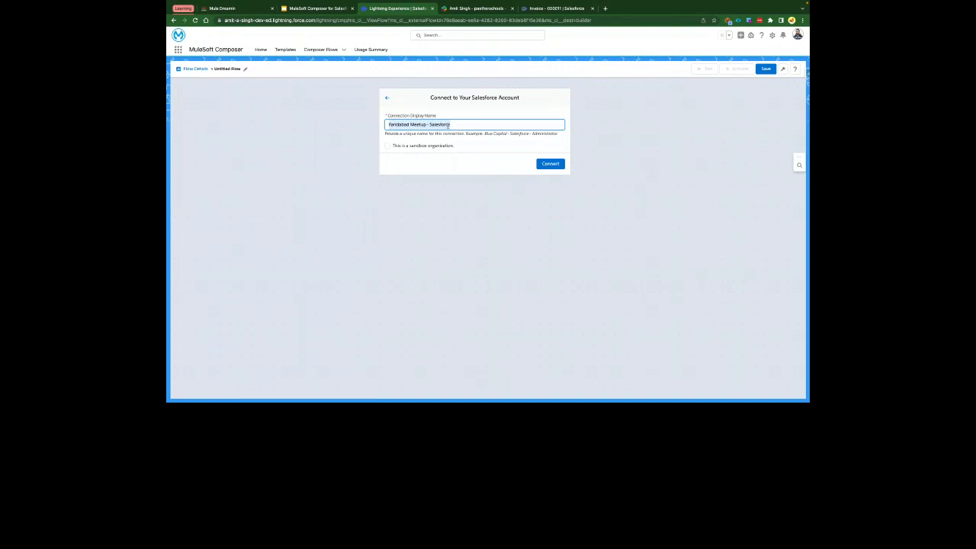
left_click(449, 124)
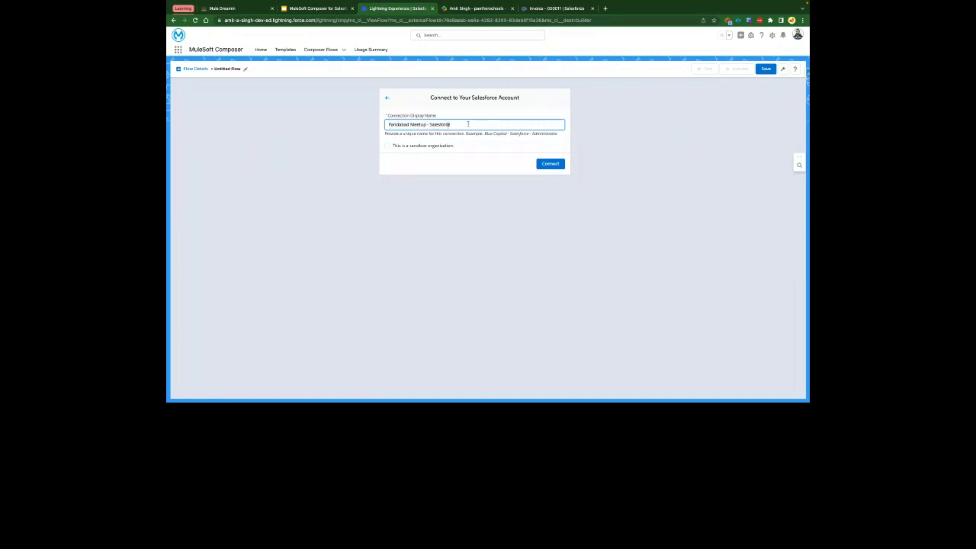
triple_click(468, 123)
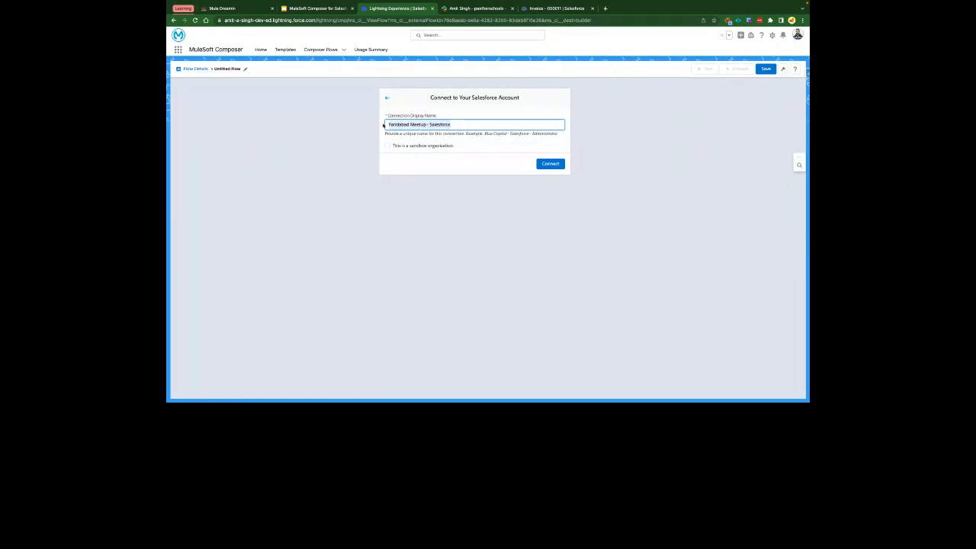
left_click(485, 124)
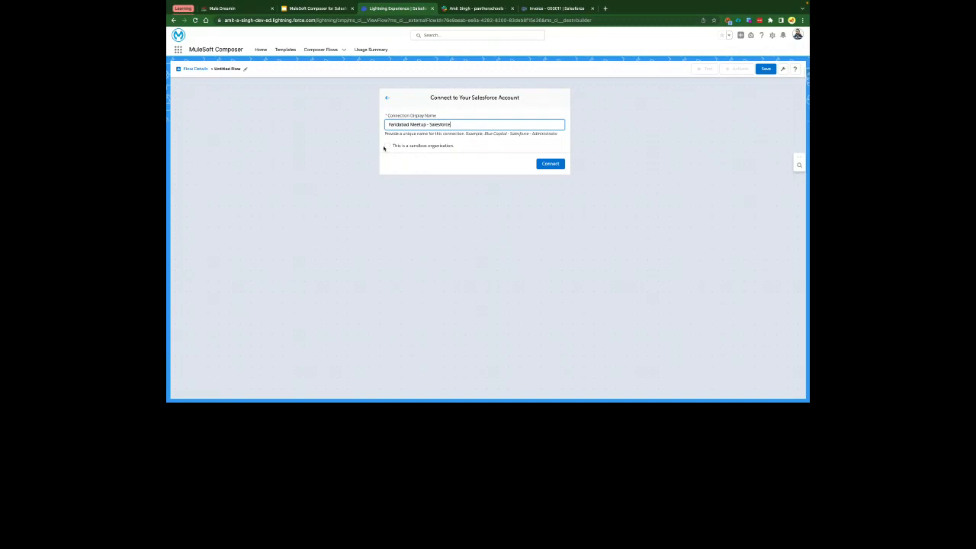
left_click_drag(451, 124, 389, 123)
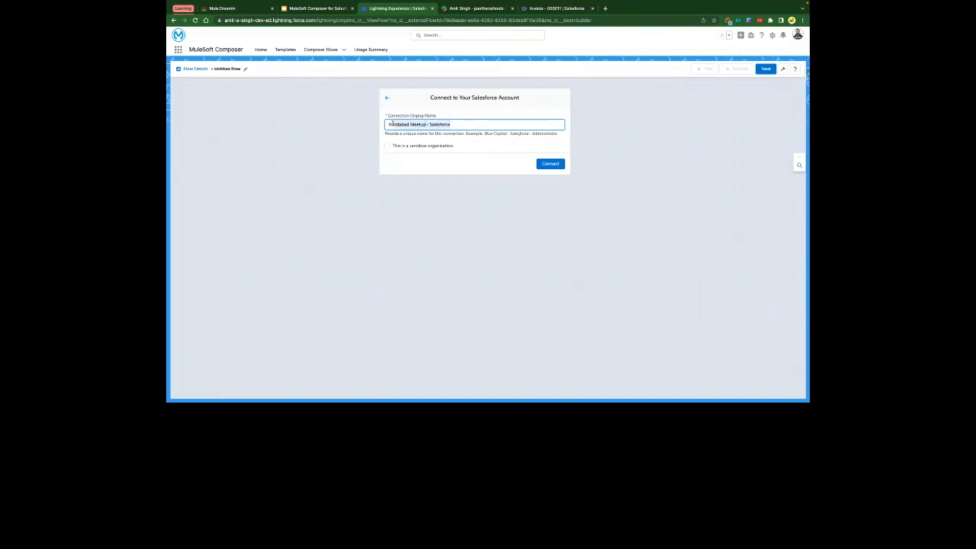
left_click(465, 123)
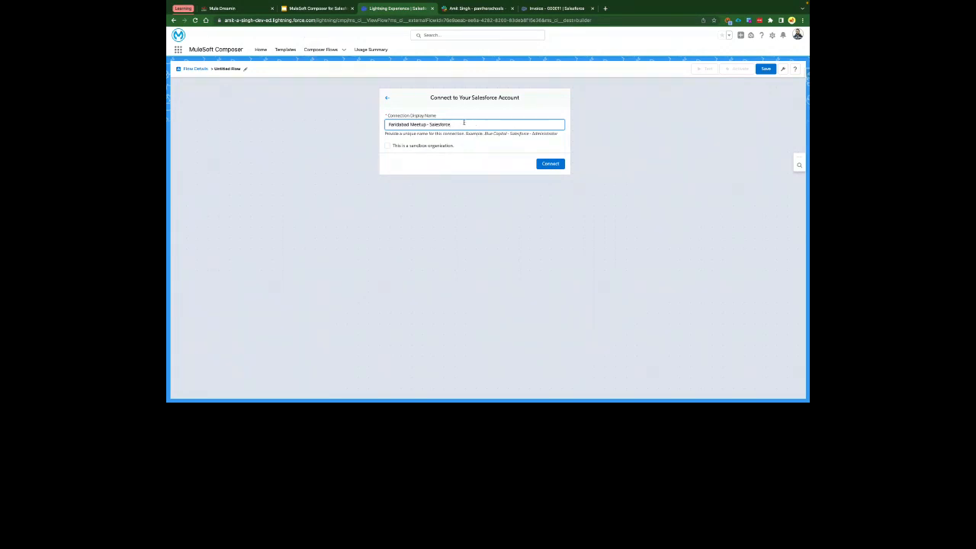
left_click_drag(463, 123, 374, 124)
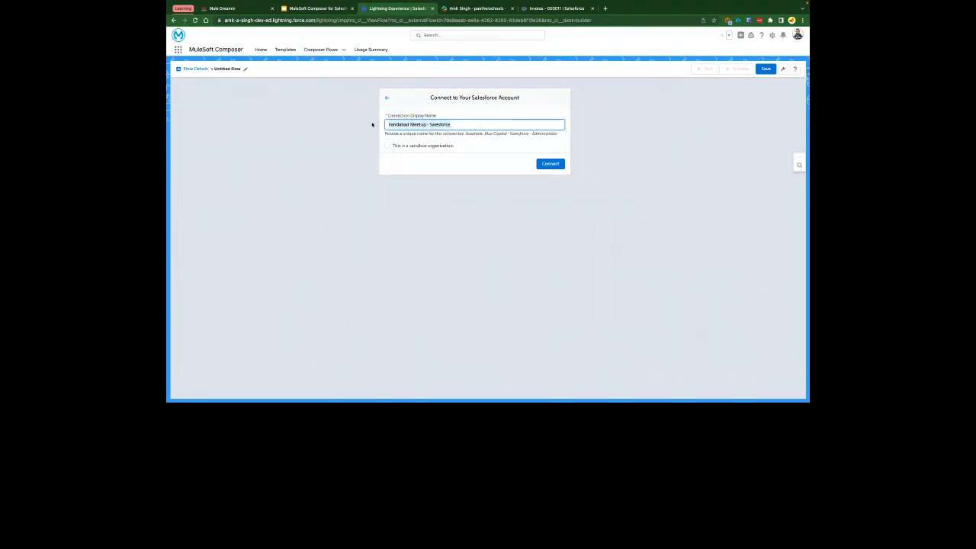
left_click(527, 159)
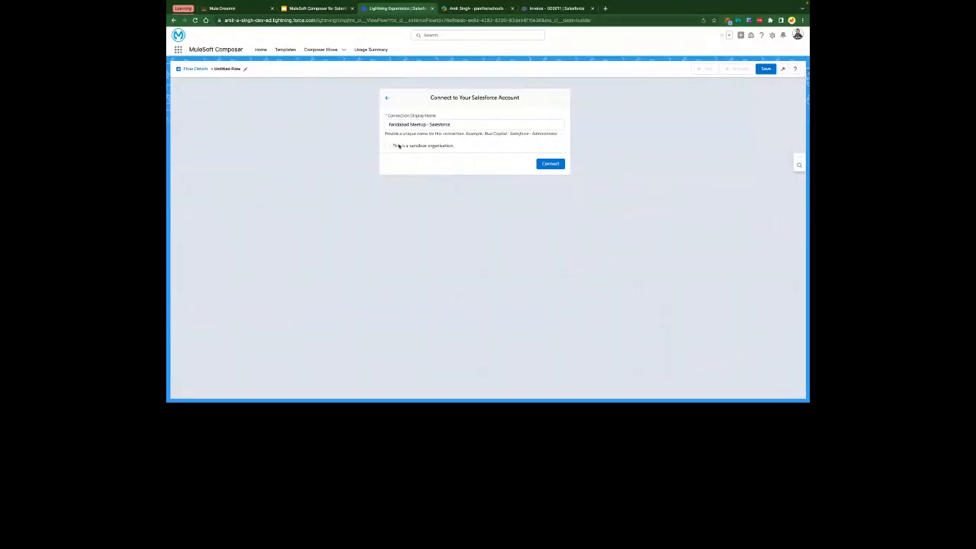
- Connect the account by logging in to Salesforce with the prefilled credentials, and add the password to LastPass
left_click(550, 163)
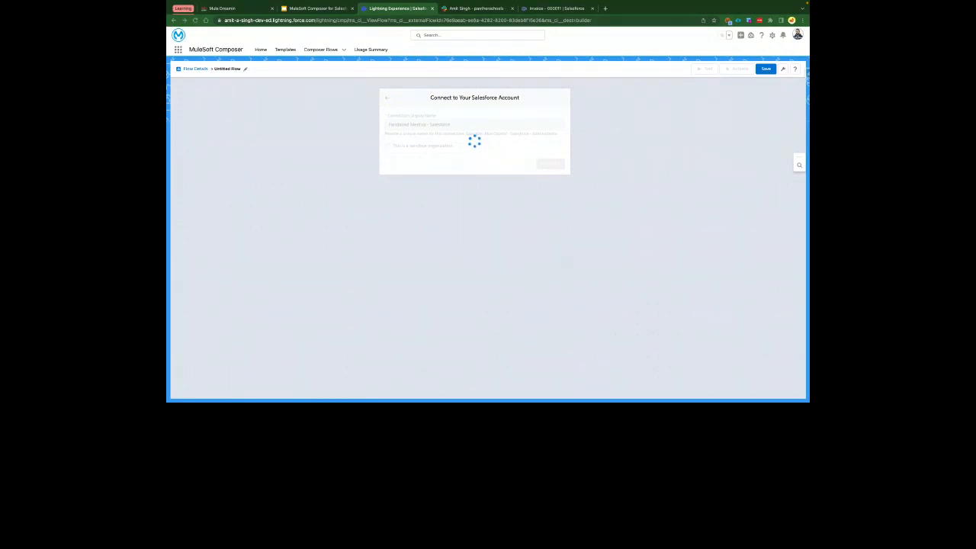
left_click_drag(349, 95, 437, 88)
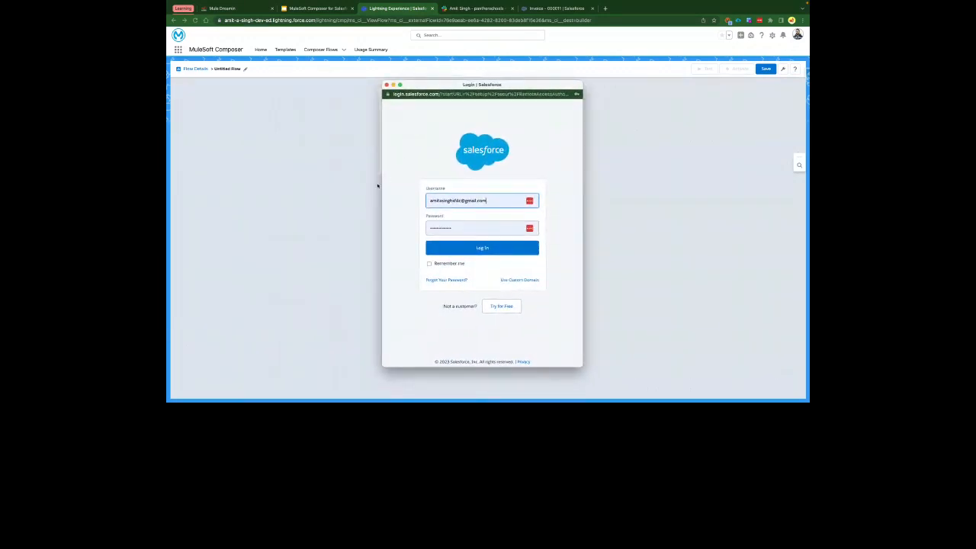
left_click(516, 247)
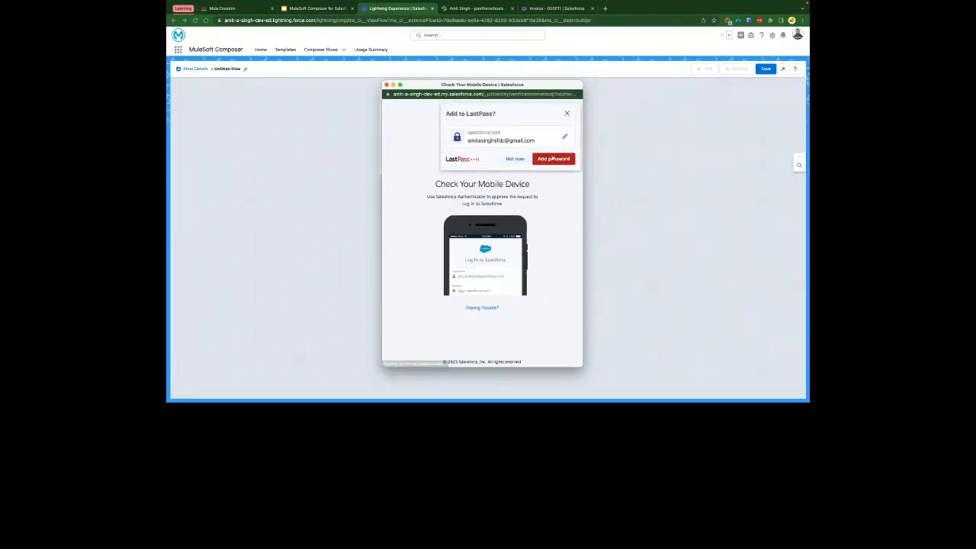
left_click(554, 159)
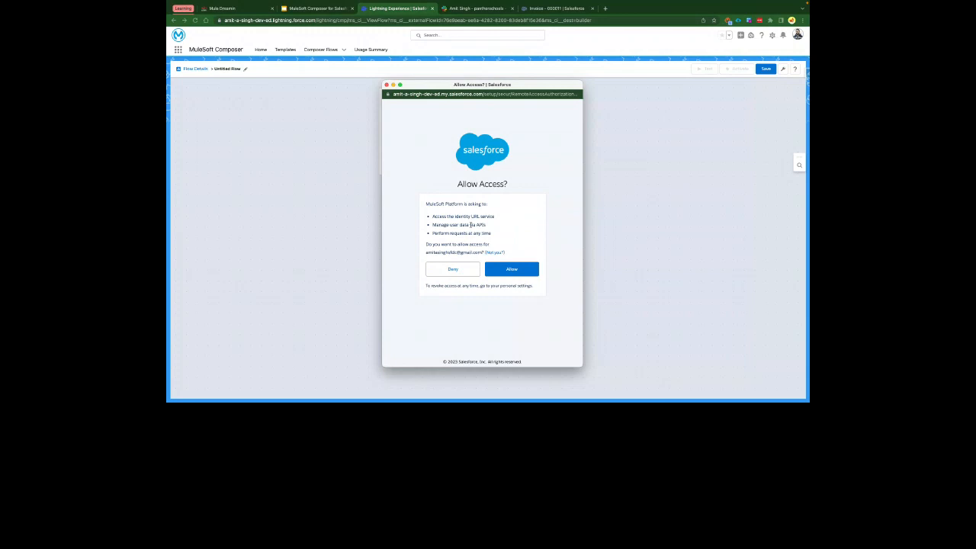
- Review the requested permissions and allow MuleSoft Platform to access the Salesforce account
left_click_drag(432, 215, 490, 234)
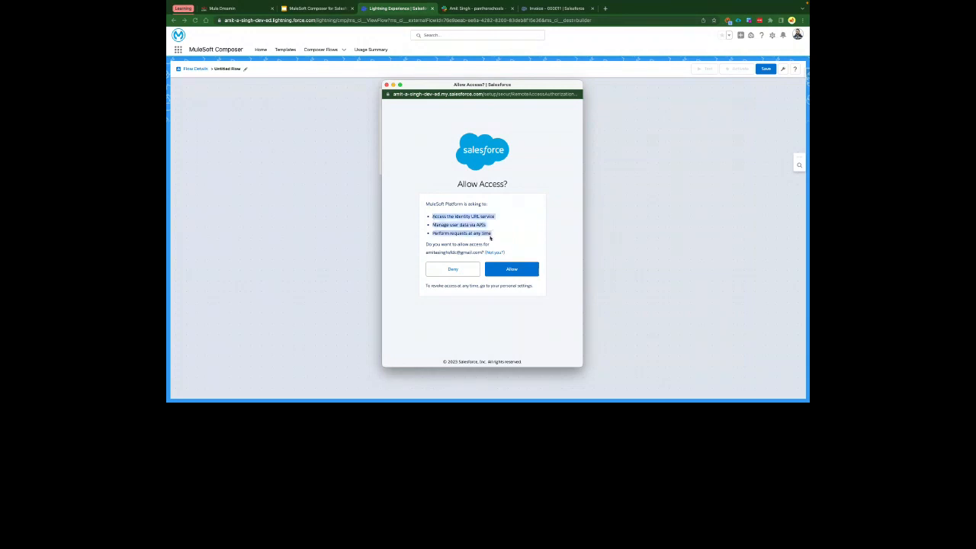
left_click(498, 232)
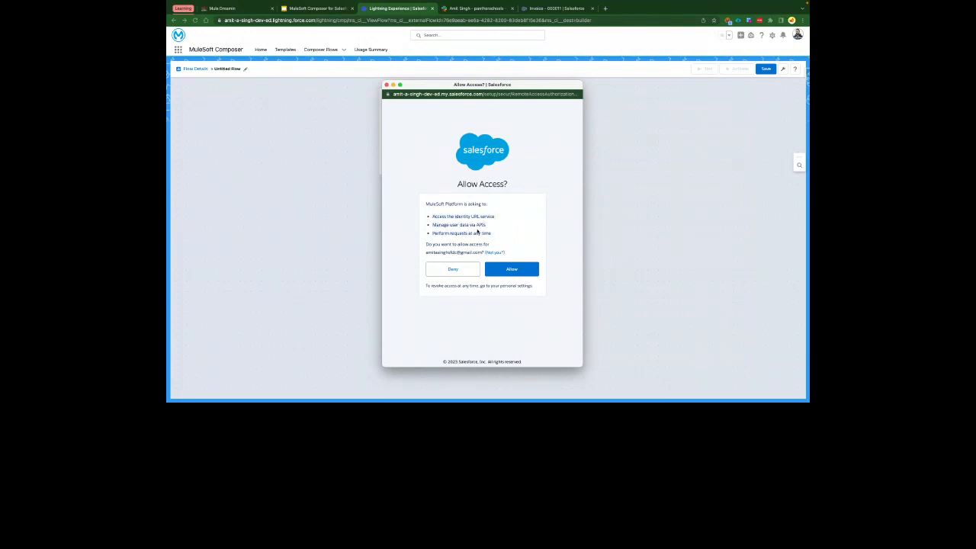
left_click_drag(500, 220, 445, 217)
left_click(447, 216)
mouse_move(486, 225)
left_mouse_down()
mouse_move(432, 227)
mouse_move(494, 236)
left_mouse_up()
left_click(508, 232)
left_click(521, 274)
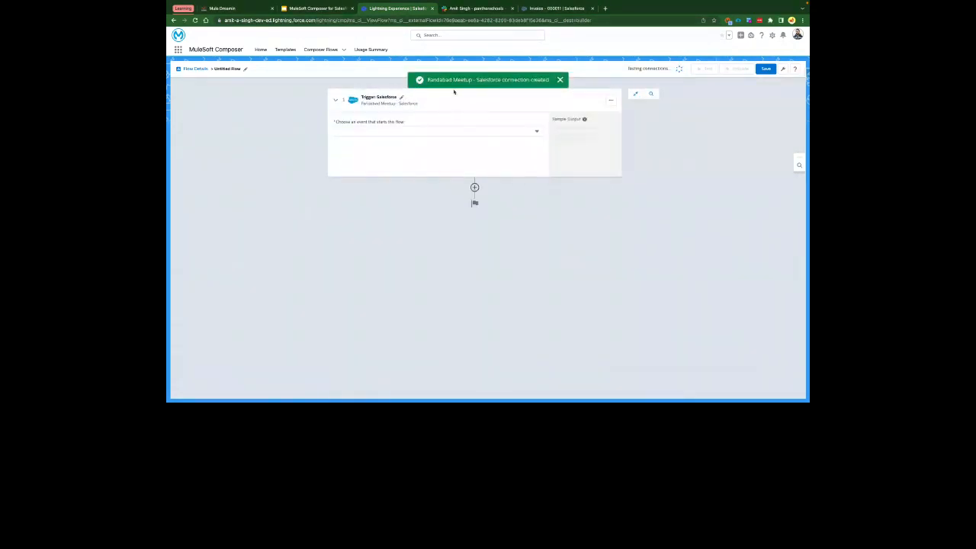
left_click_drag(427, 79, 549, 79)
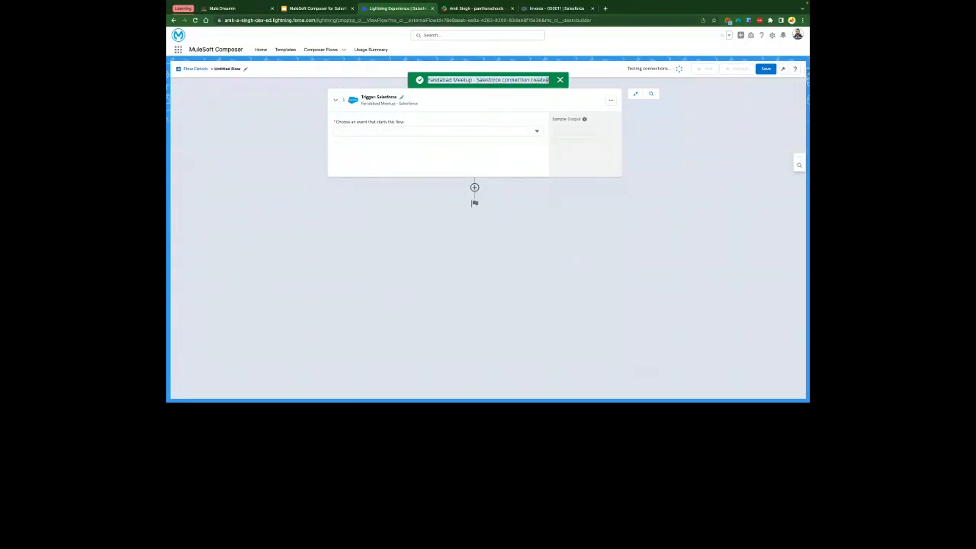
left_click(458, 79)
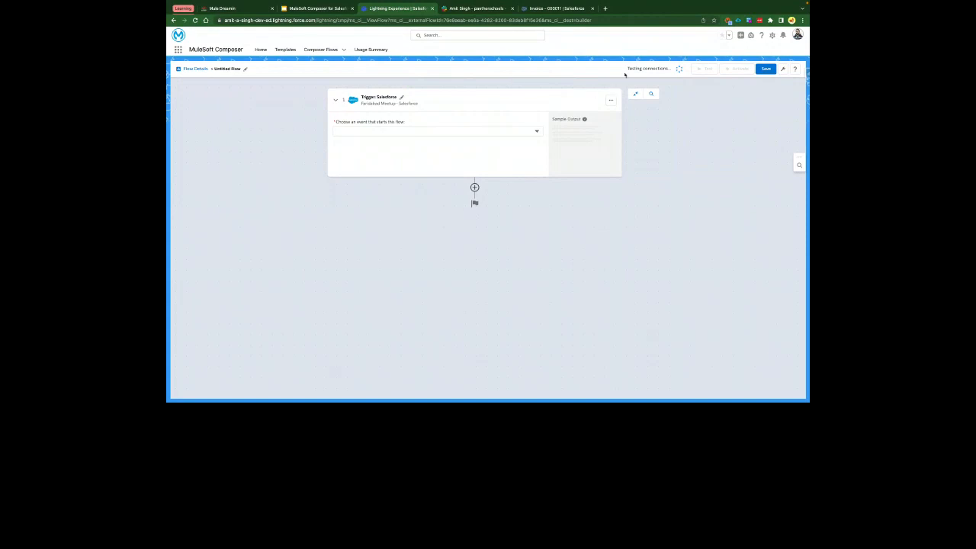
left_click_drag(626, 68, 668, 68)
left_click(674, 76)
- Set the Salesforce trigger to start the flow on a new record of object type Case
left_click(338, 122)
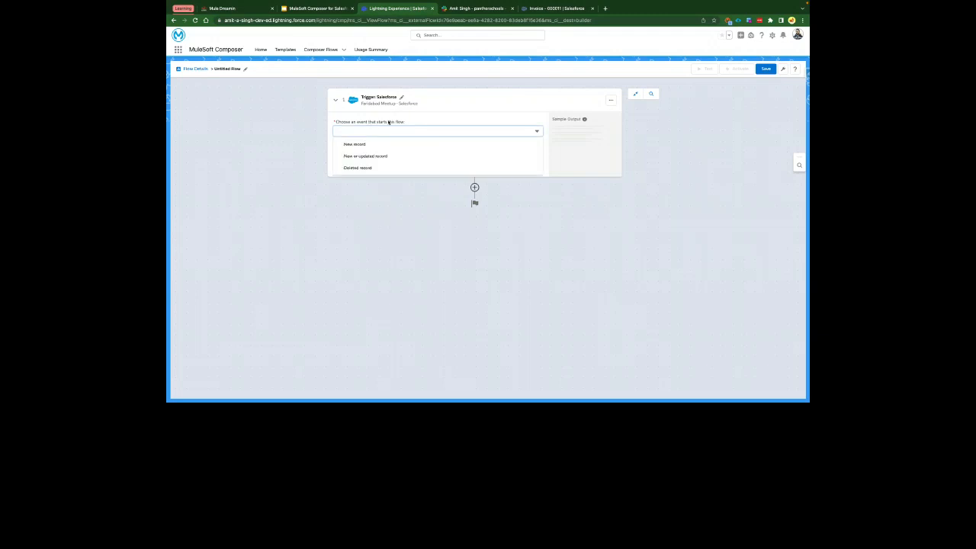
left_click(420, 122)
left_click(420, 131)
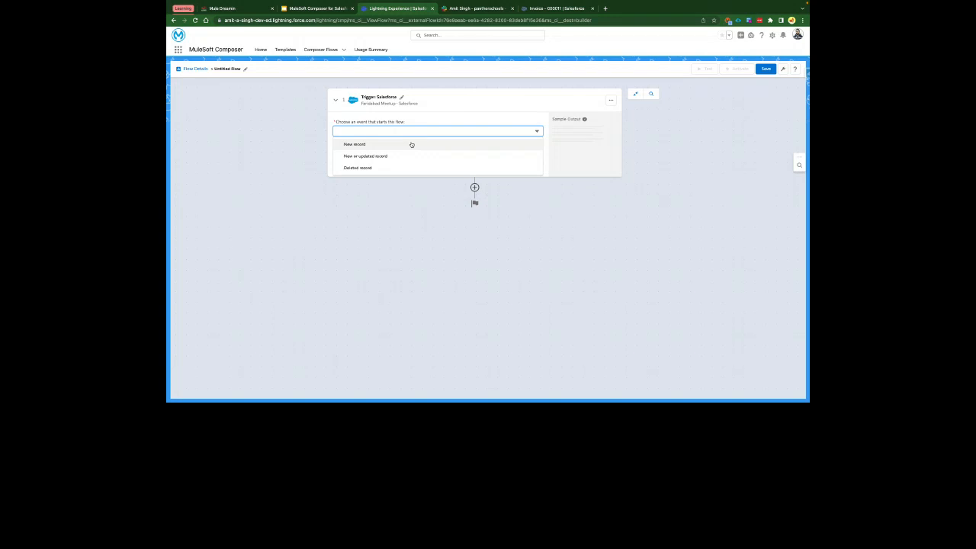
left_click(413, 144)
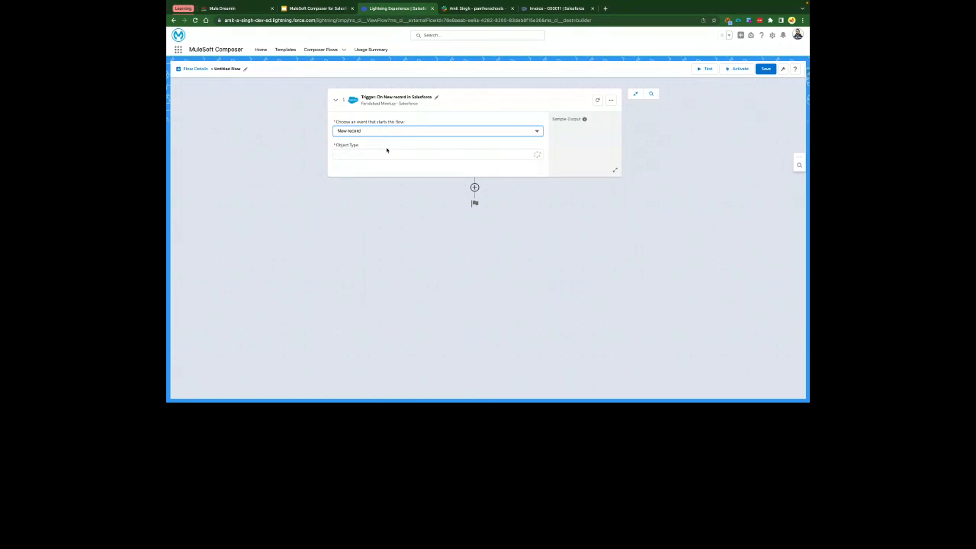
left_click(354, 153)
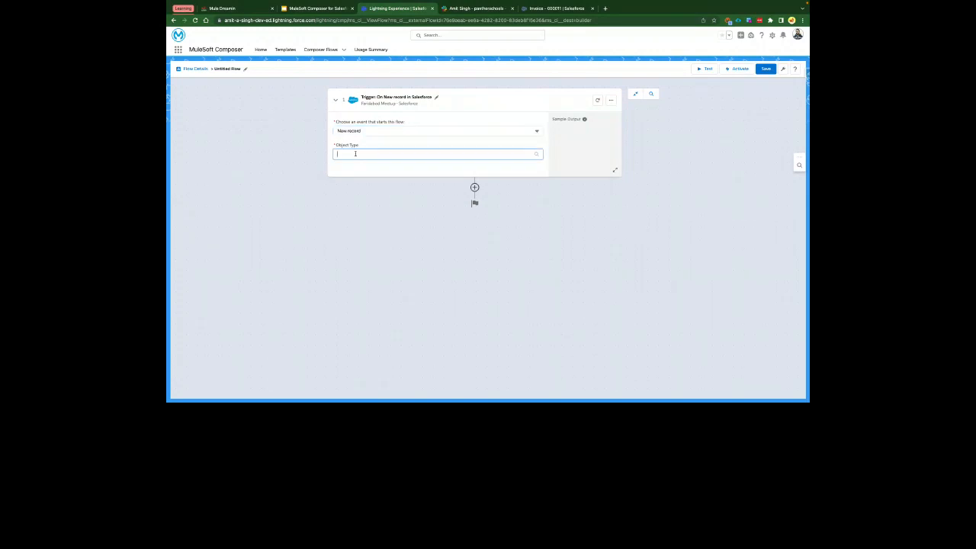
left_click(357, 165)
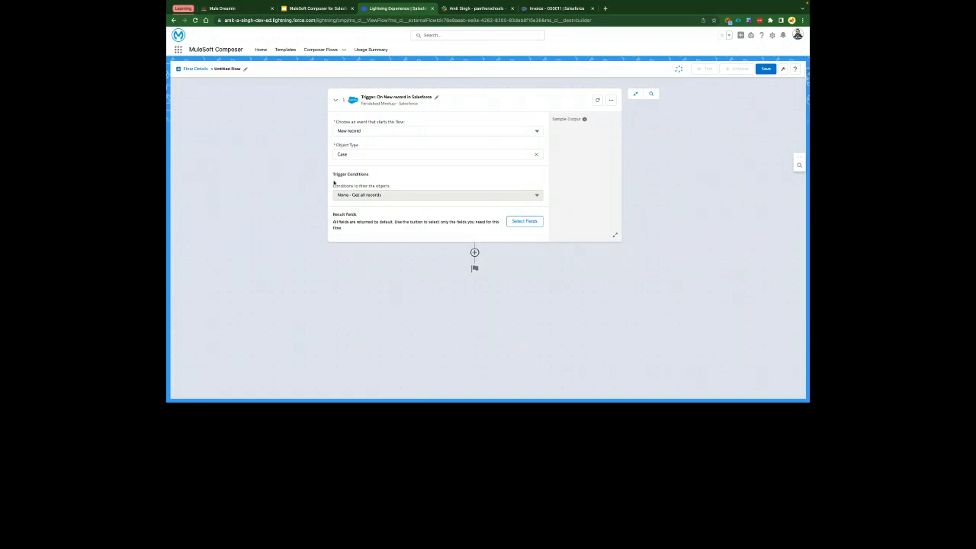
left_click_drag(331, 178, 376, 178)
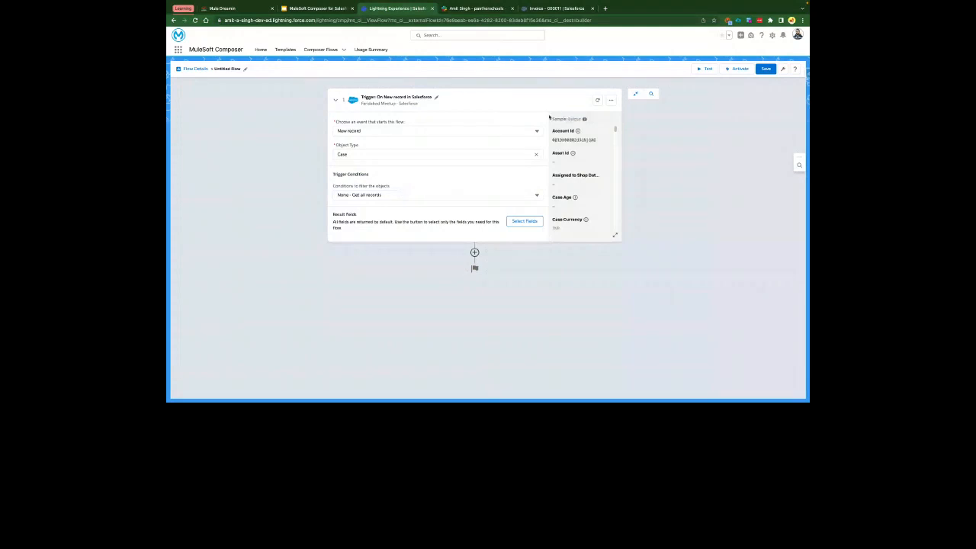
- Review the Case trigger's sample output, both in the step card and in its expanded view
scroll(583, 200, "down", 5)
scroll(583, 200, "down", 5)
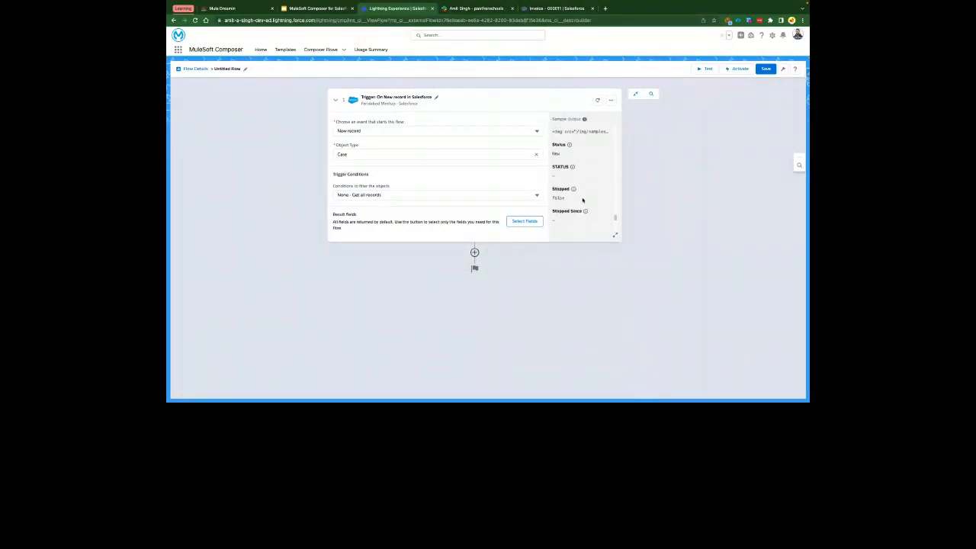
scroll(583, 200, "up", 10)
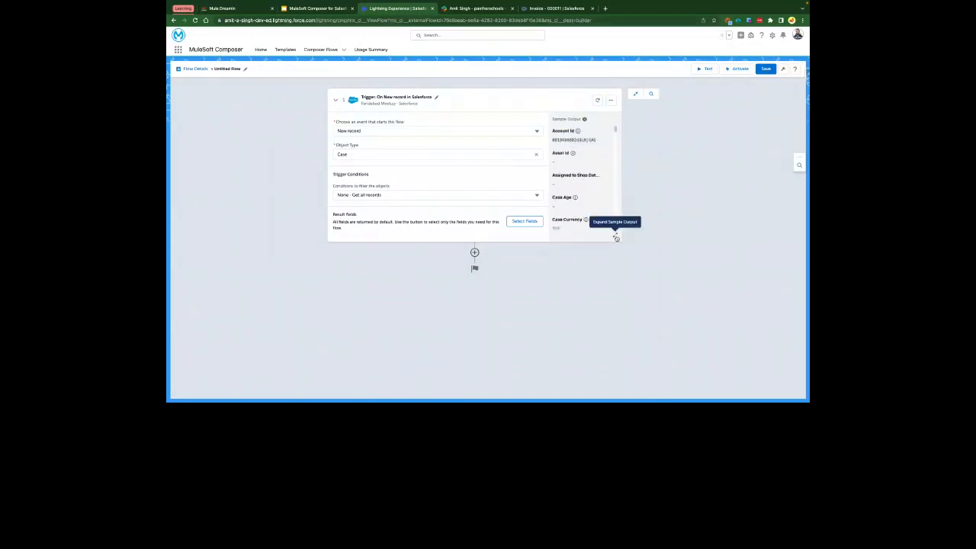
left_click(616, 238)
scroll(476, 253, "down", 10)
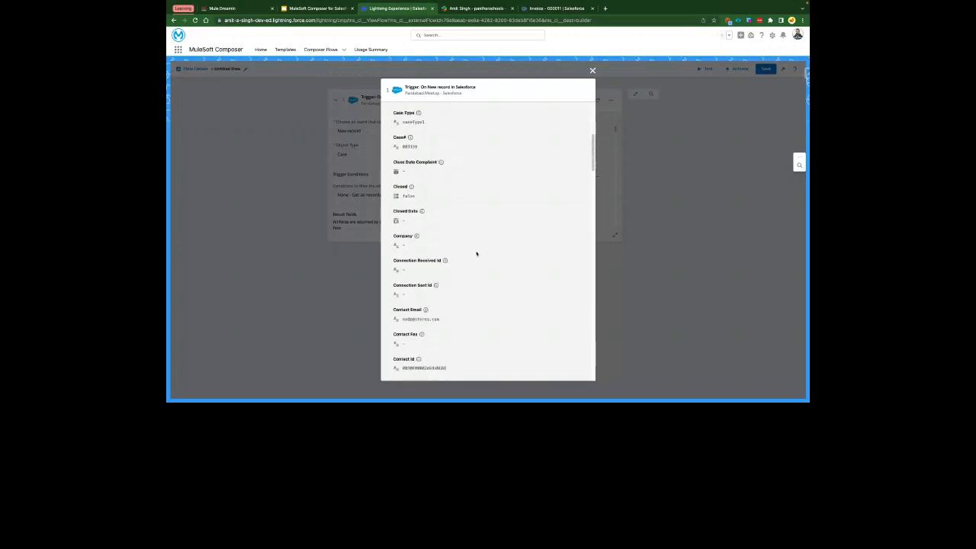
scroll(477, 253, "down", 2)
scroll(477, 253, "up", 12)
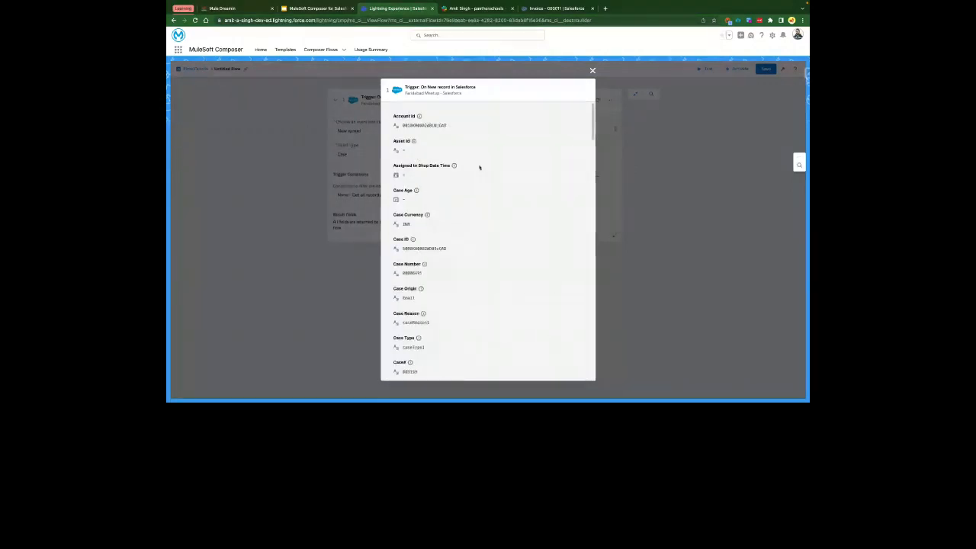
scroll(479, 167, "down", 3)
left_click(593, 71)
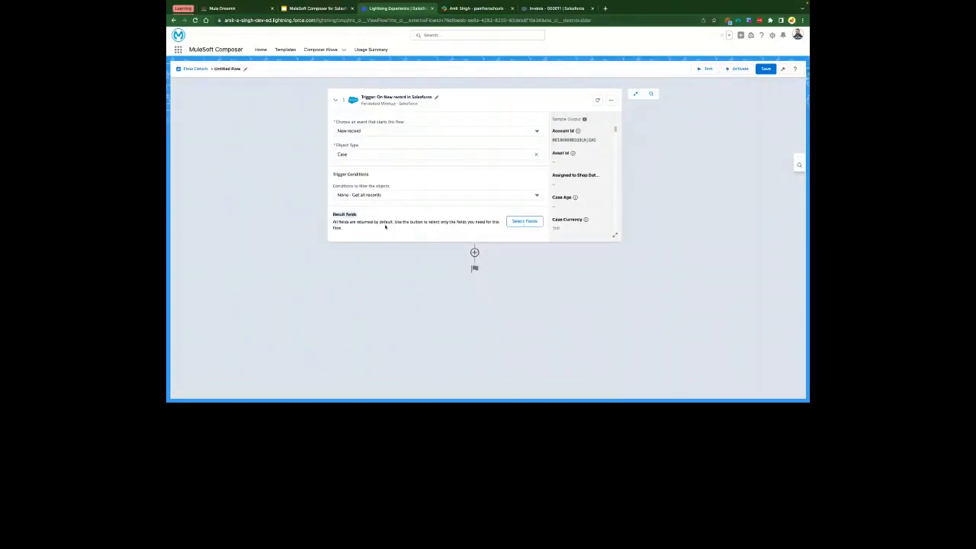
- Start choosing the trigger's result fields, searching for and selecting Case Number and Priority
left_click(379, 221)
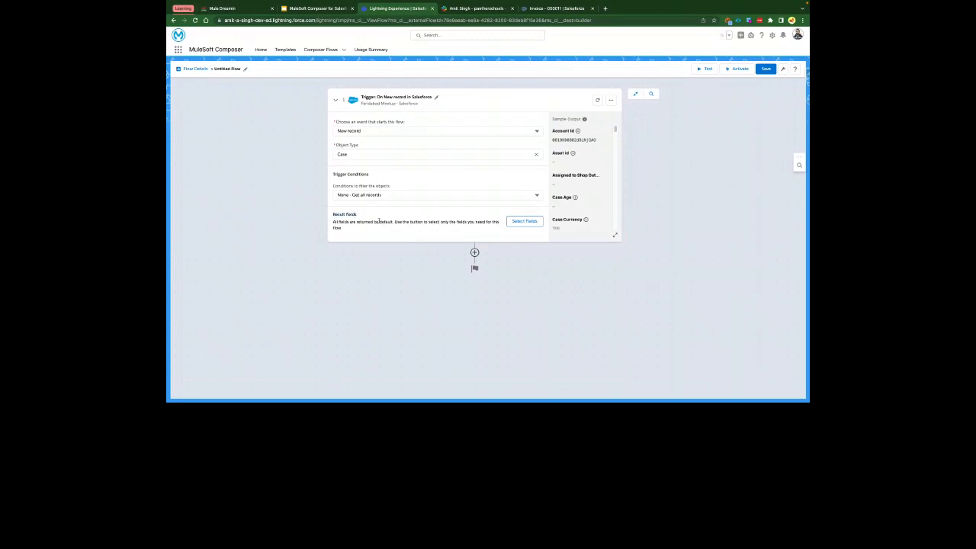
left_click(526, 221)
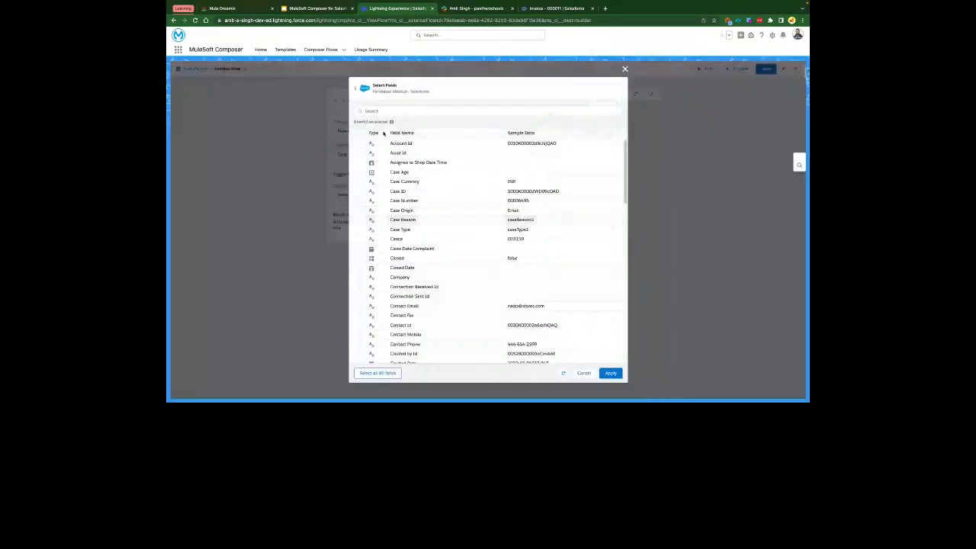
type("Case")
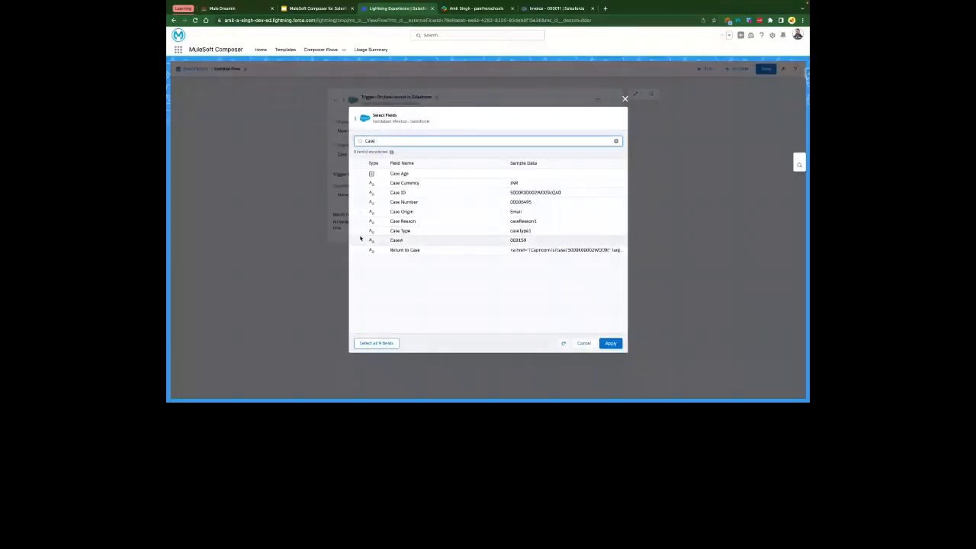
left_click(359, 202)
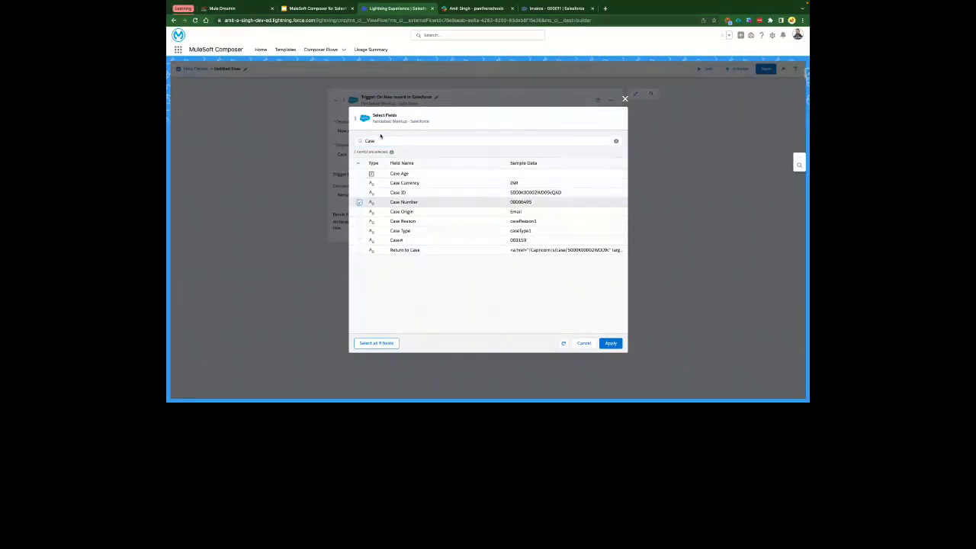
double_click(381, 140)
type("Prio")
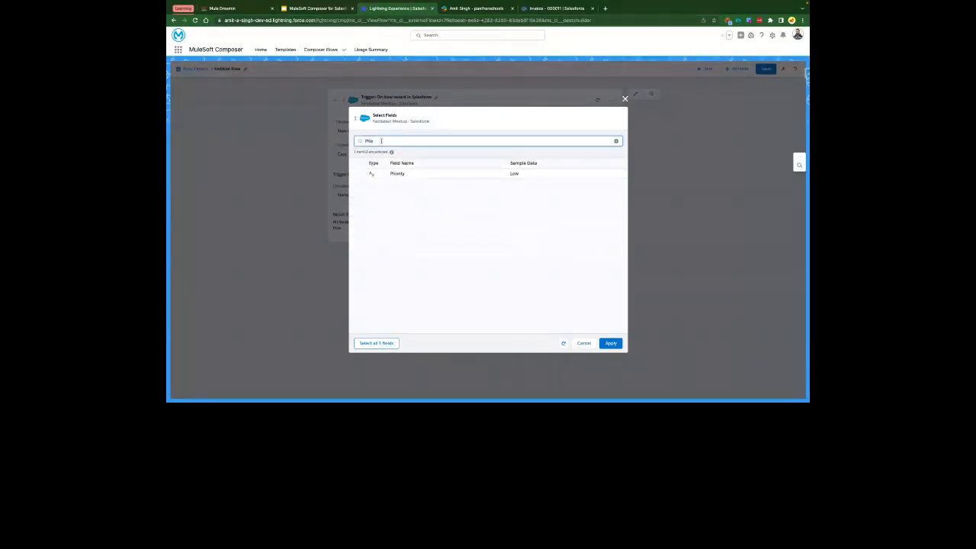
left_click(359, 174)
- Search for and add the Subject and Description fields to the result field selection
double_click(377, 142)
type("Subj")
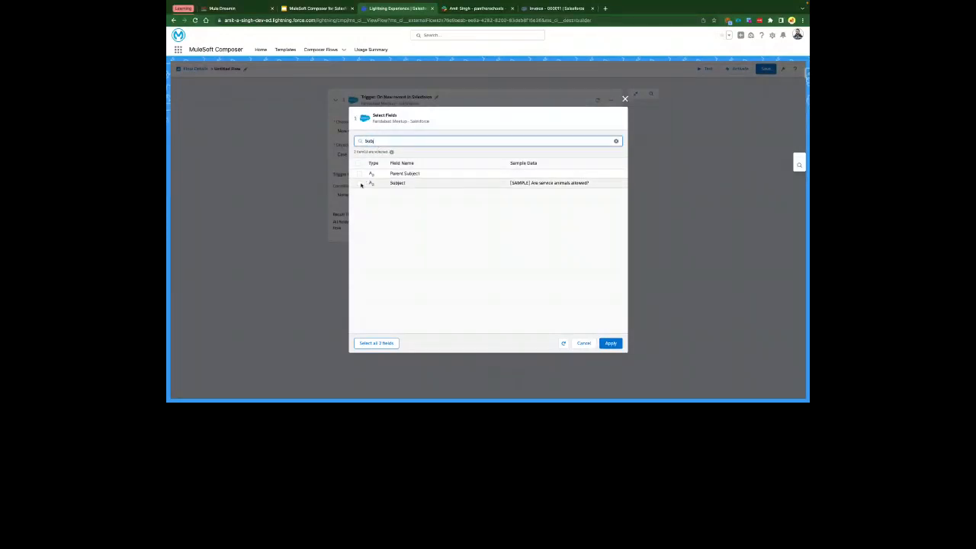
left_click(359, 182)
double_click(377, 142)
type("Des")
left_click(359, 173)
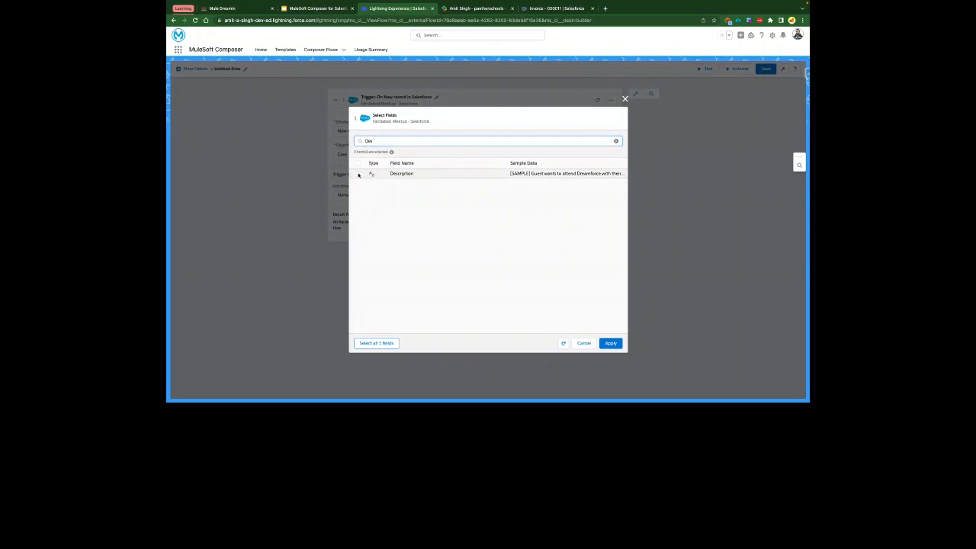
- Add the Case Origin field to the selection and apply the chosen result fields to the trigger
left_click(371, 141)
type("Or")
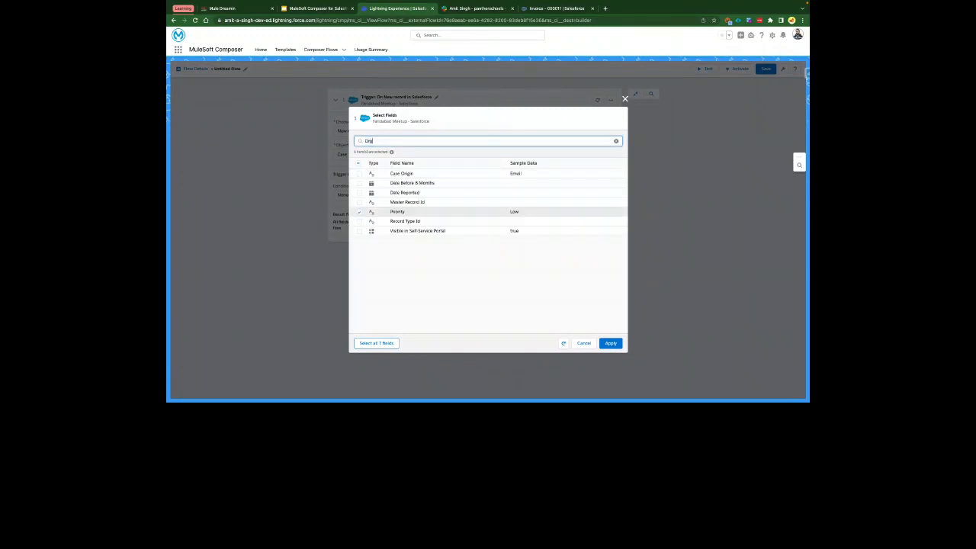
type("g")
key("BackSpace")
type("i")
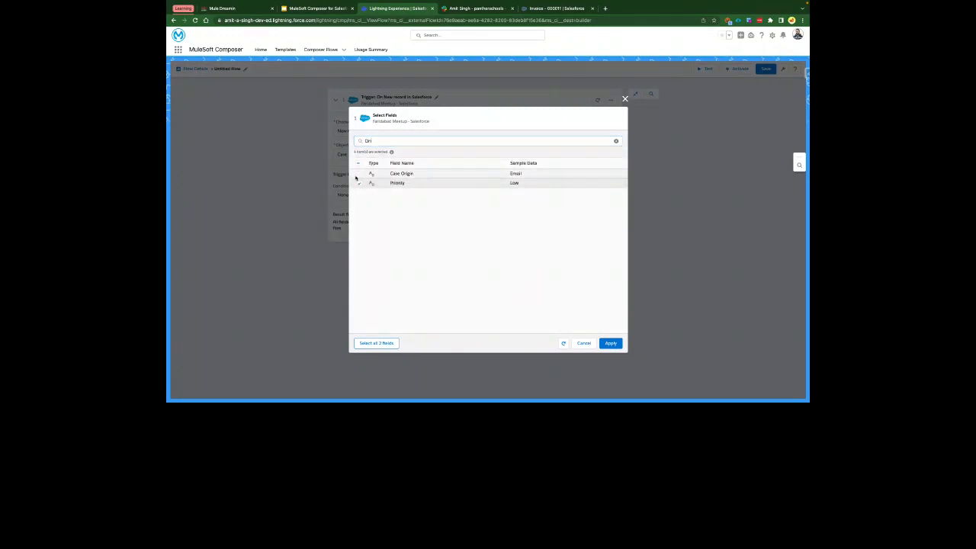
left_click(359, 173)
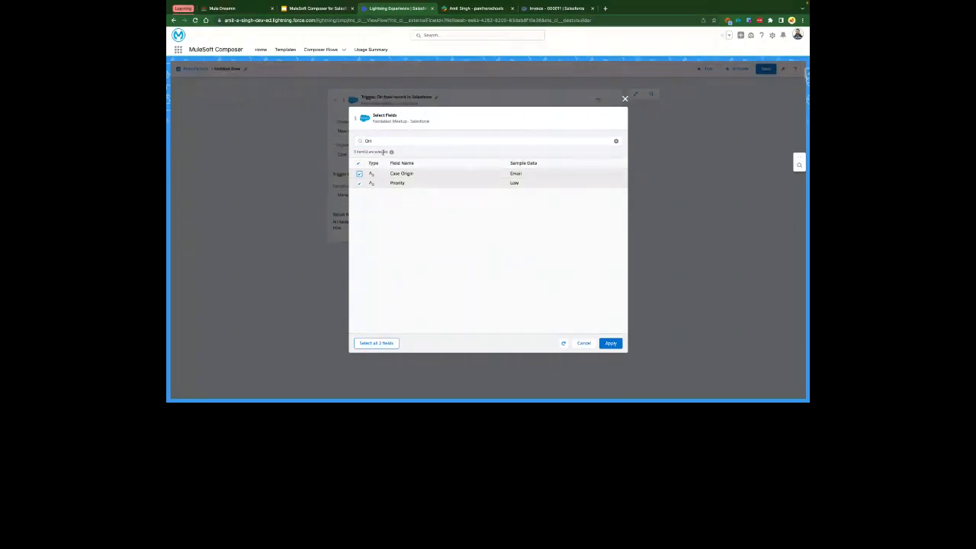
mouse_move(373, 174)
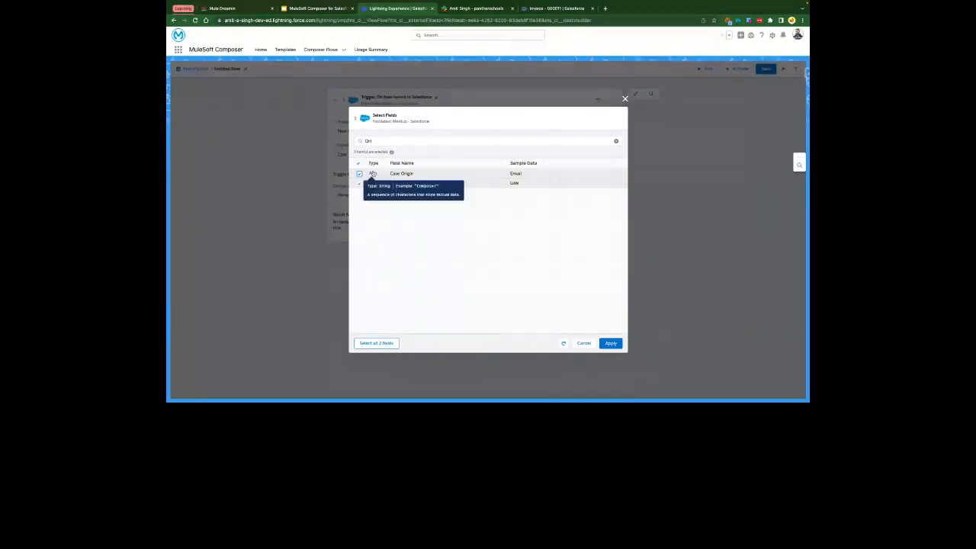
left_click(610, 343)
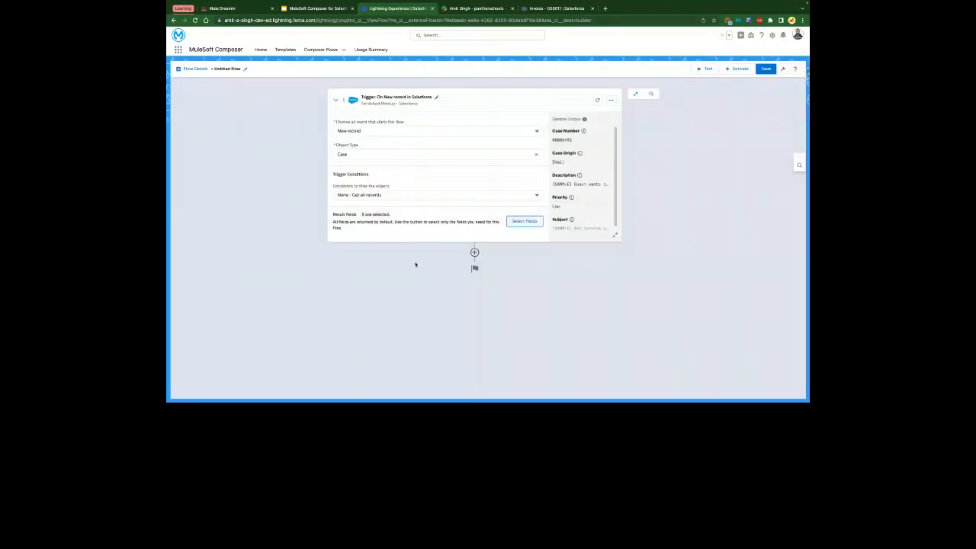
left_click_drag(362, 215, 390, 216)
left_click(415, 215)
- Rename the trigger step to "Trigger: On New Case record in Salesforce"
left_click(436, 98)
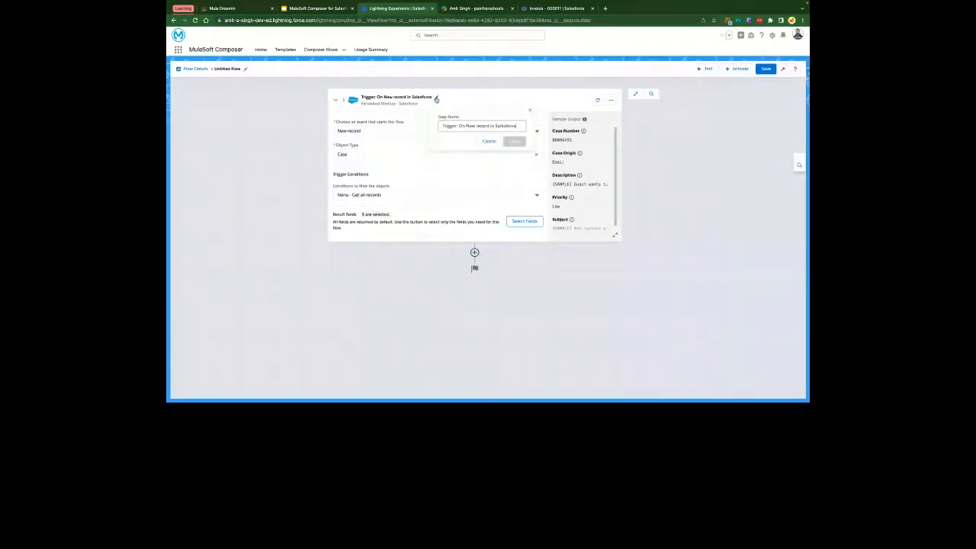
left_click(474, 125)
type("Case")
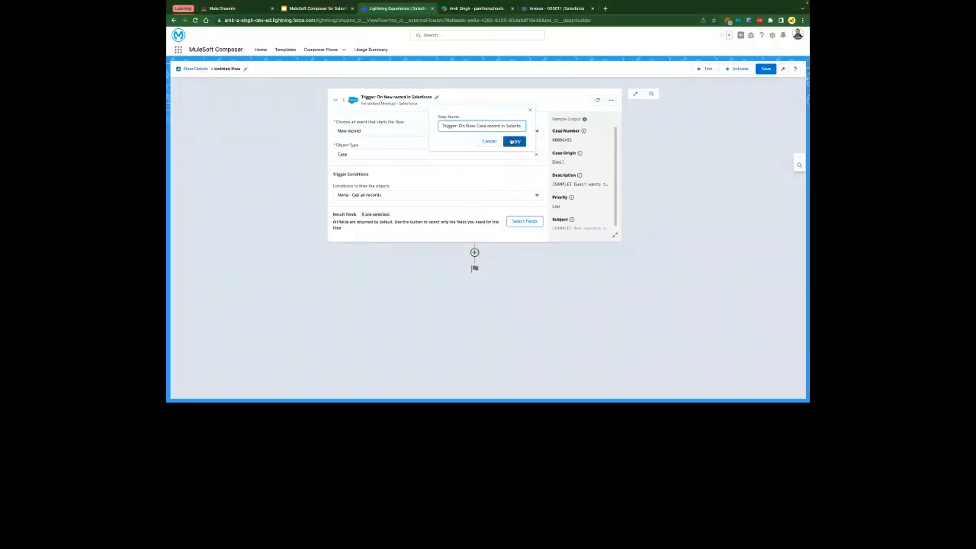
left_click(513, 142)
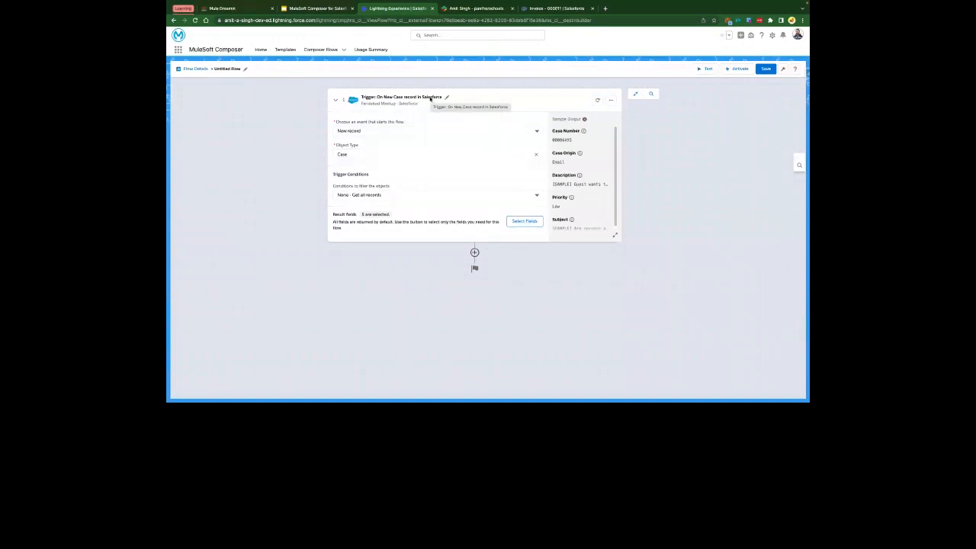
- Rename the untitled flow to "Faridabad Meetup - SFDC to Slack" and save it
left_click(246, 68)
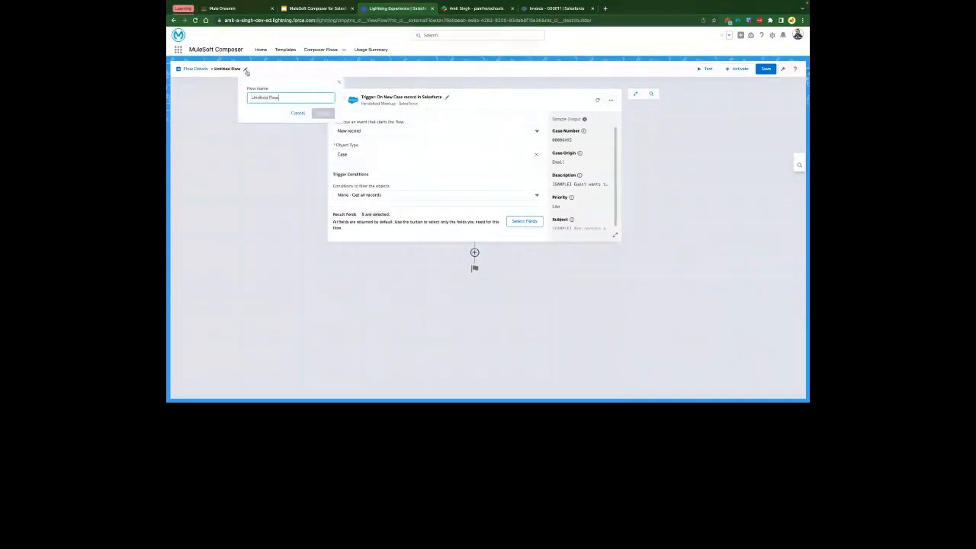
key("super+a")
type("Mul")
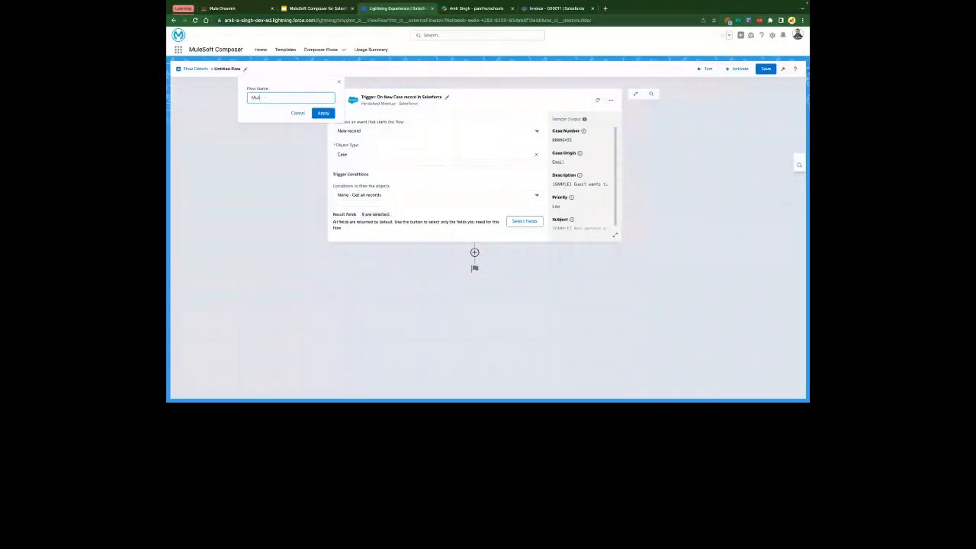
key("BackSpace")
key("BackSpace")
type("Fari")
type("dabod Me")
type("etup")
type(" - SFDC")
type(" (")
type("to Sla")
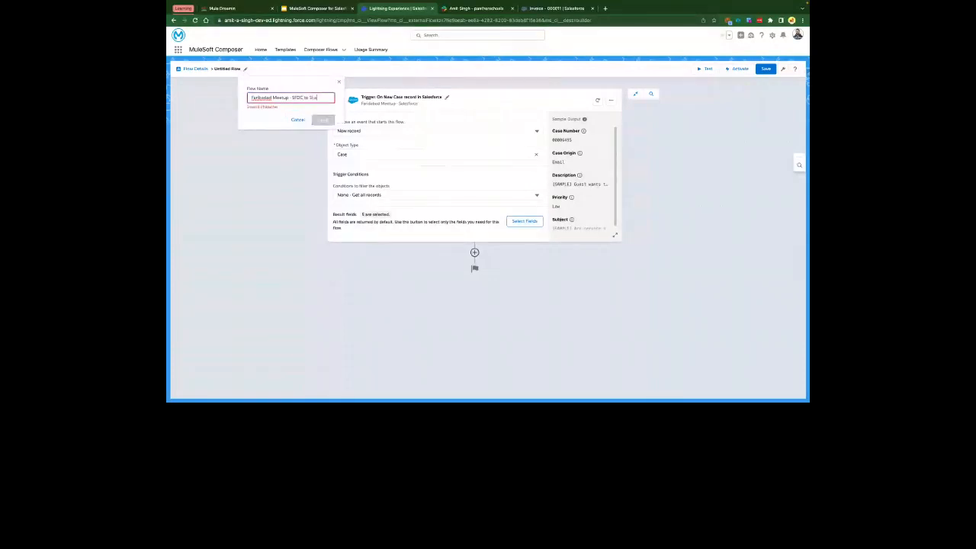
type("ck")
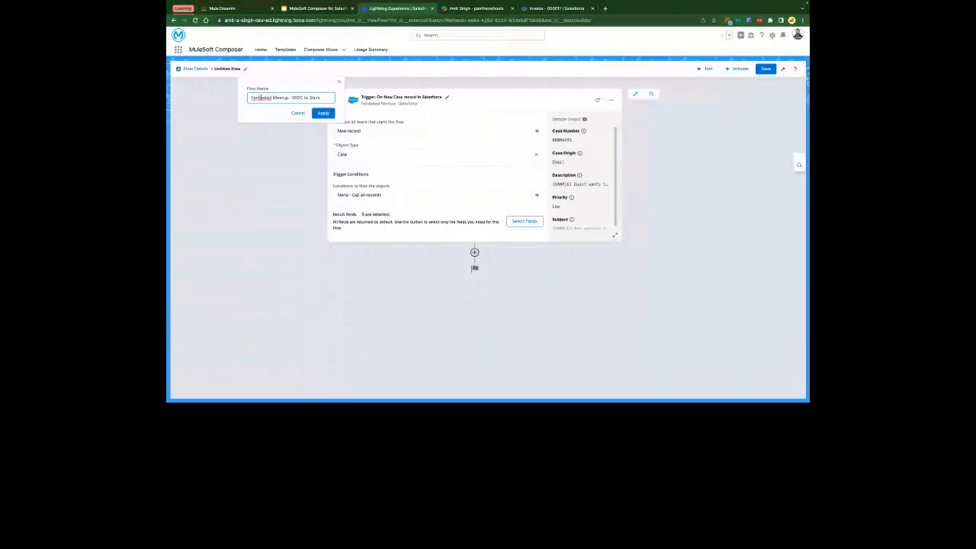
left_click(261, 97)
type("b")
left_click(318, 113)
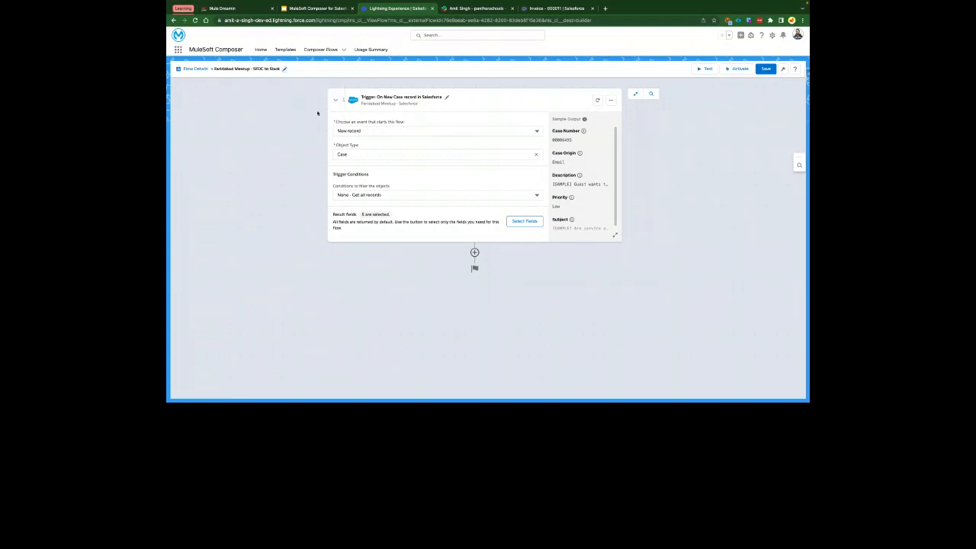
left_click(765, 69)
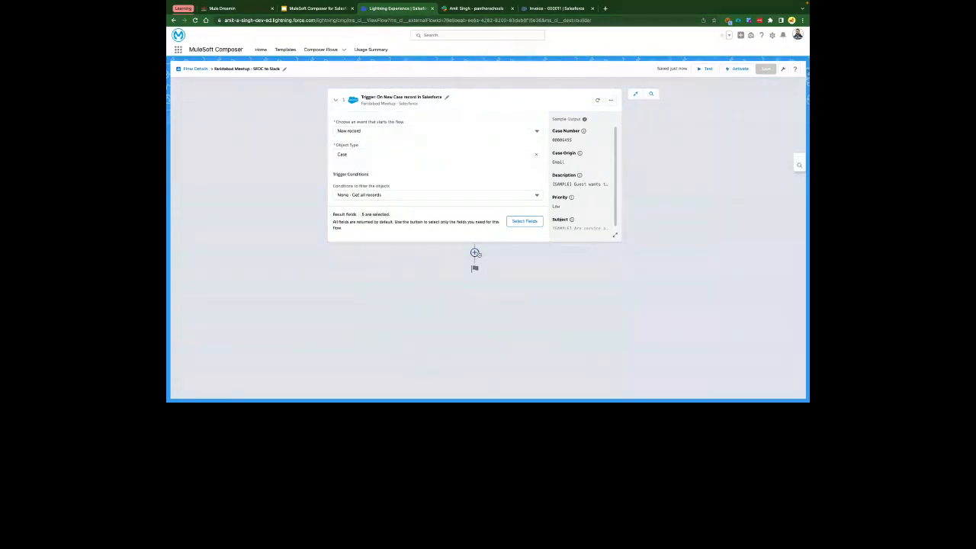
- Add an Error Handler (Beta) block after the Salesforce trigger and check the help for its After running setting
left_click(475, 252)
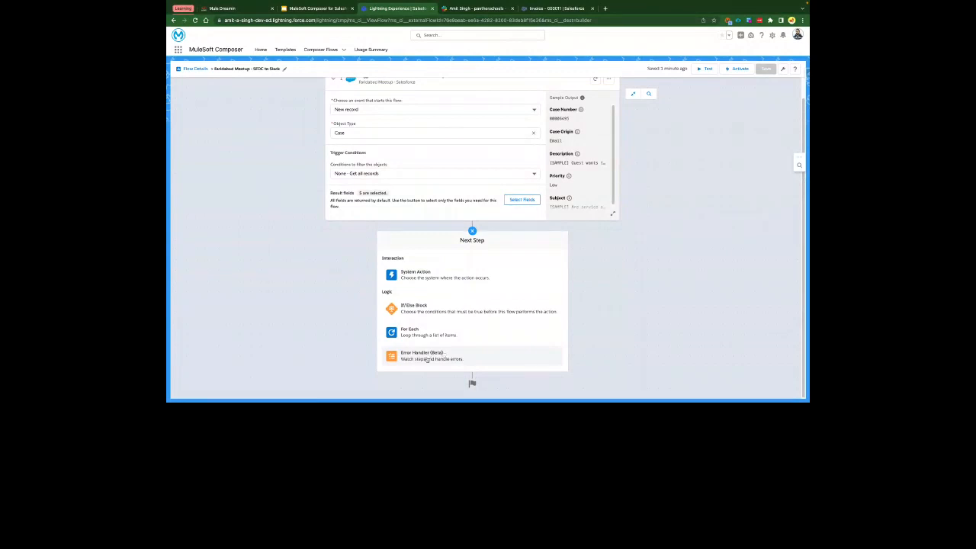
left_click(428, 359)
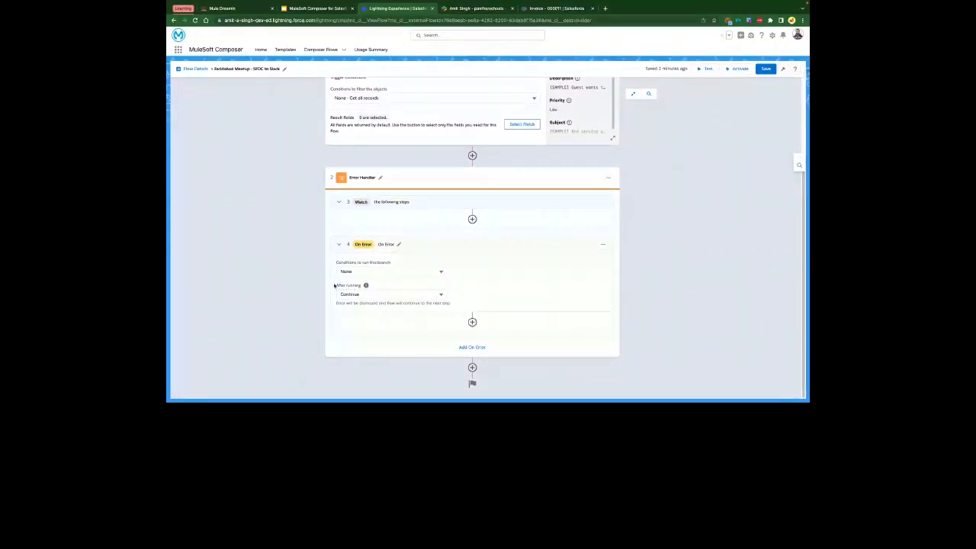
mouse_move(365, 285)
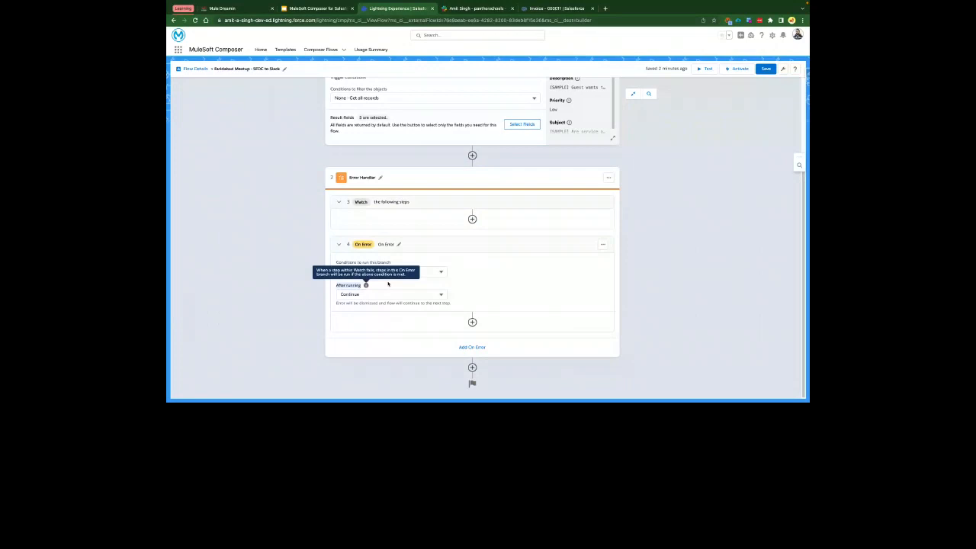
scroll(400, 283, "up", 1)
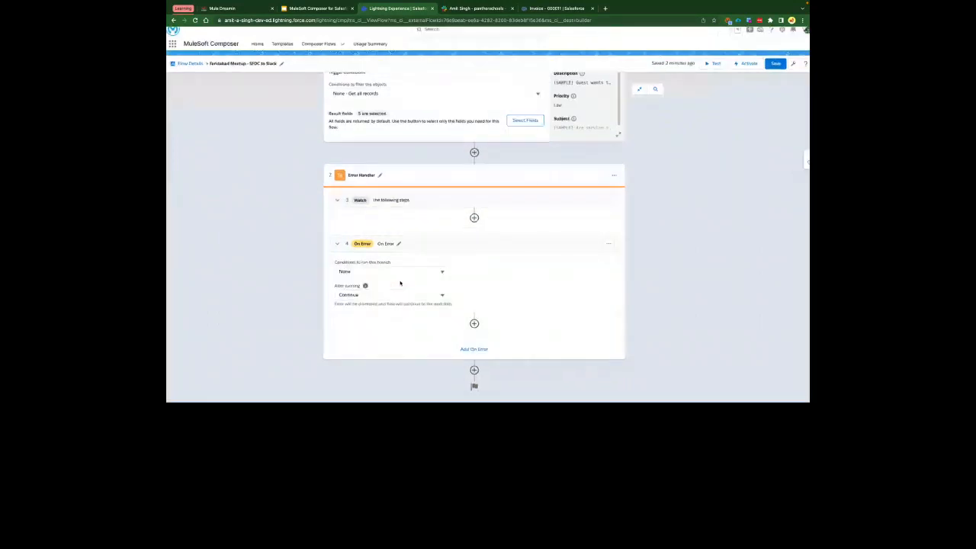
scroll(399, 283, "up", 3)
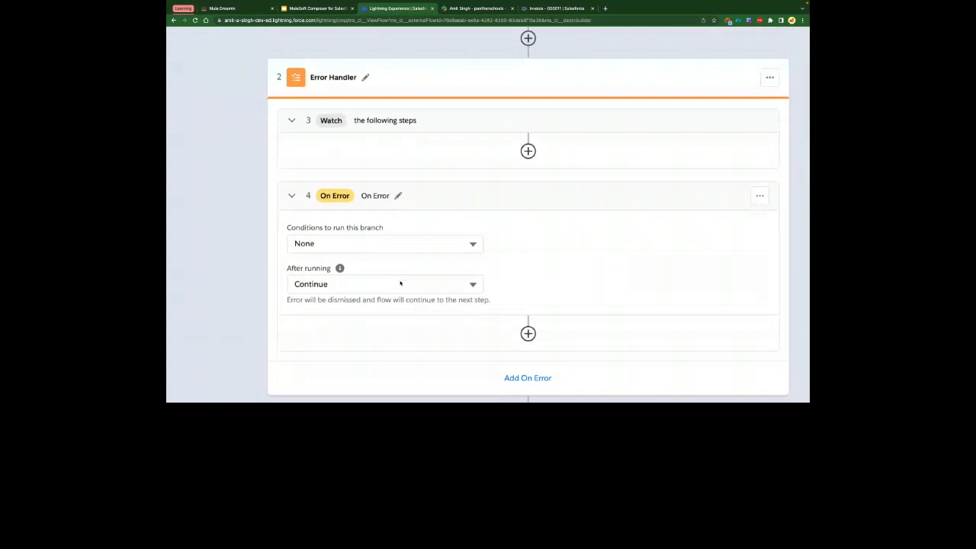
scroll(401, 282, "down", 1)
right_click(400, 283)
left_click(515, 255)
left_click(514, 254)
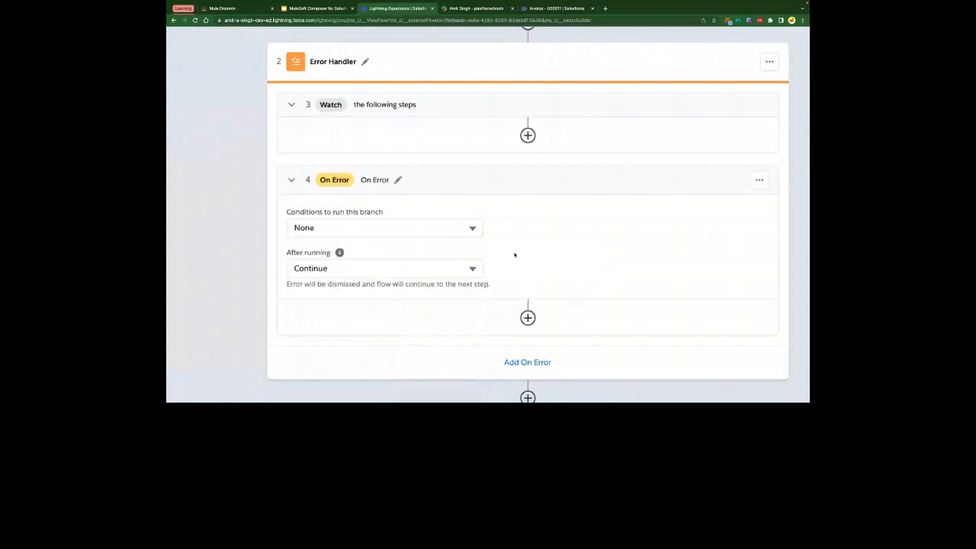
scroll(515, 254, "right", 1)
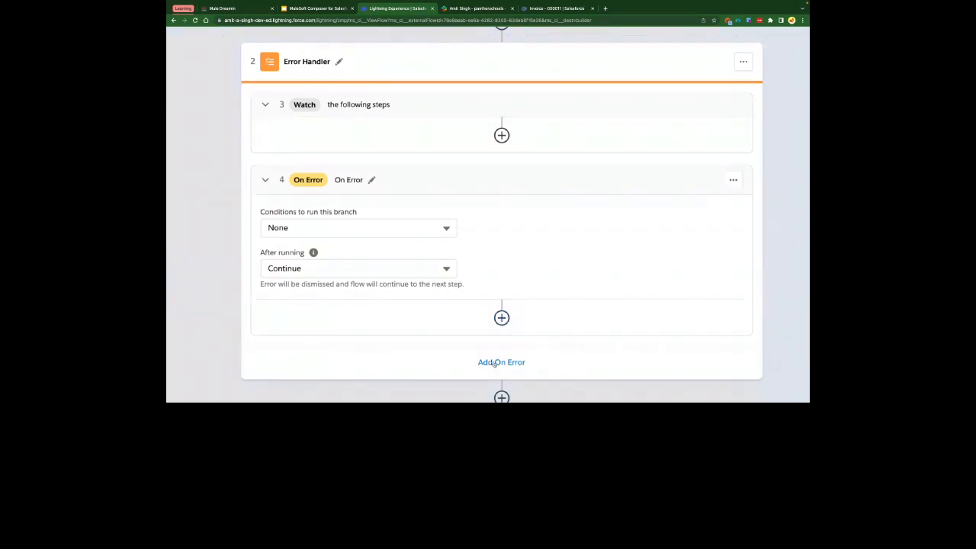
scroll(494, 364, "down", 2)
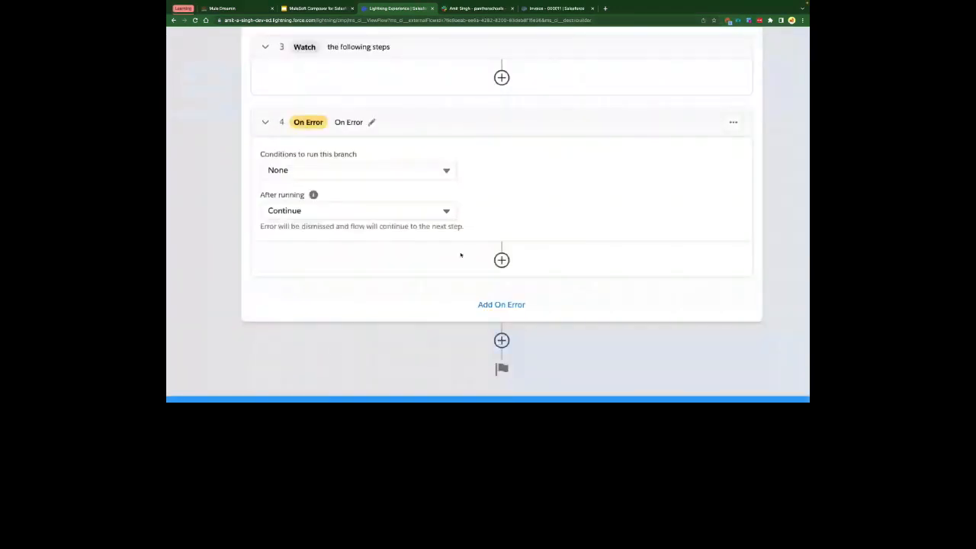
scroll(460, 254, "up", 1)
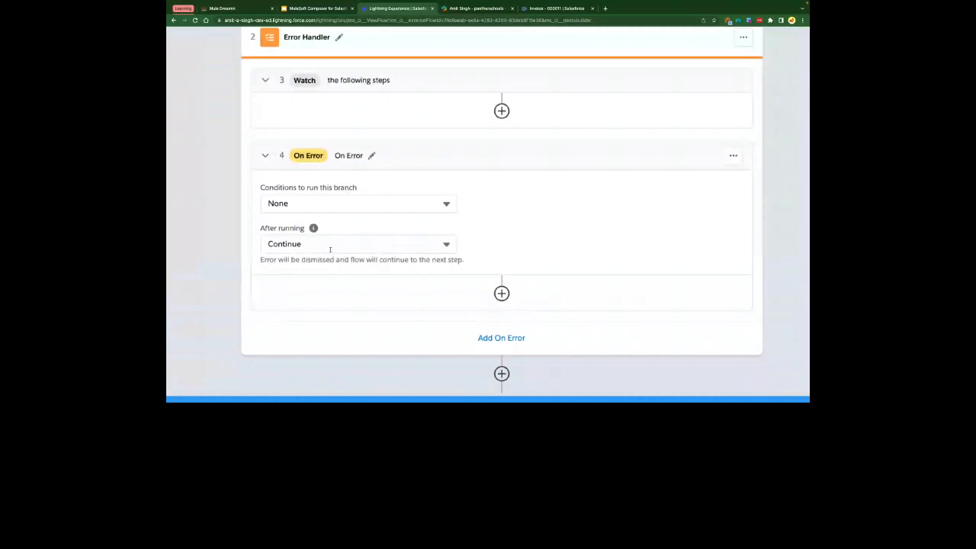
- Switch the On Error branch's After running setting to Stop and return it to Continue
left_click(330, 245)
left_click(309, 302)
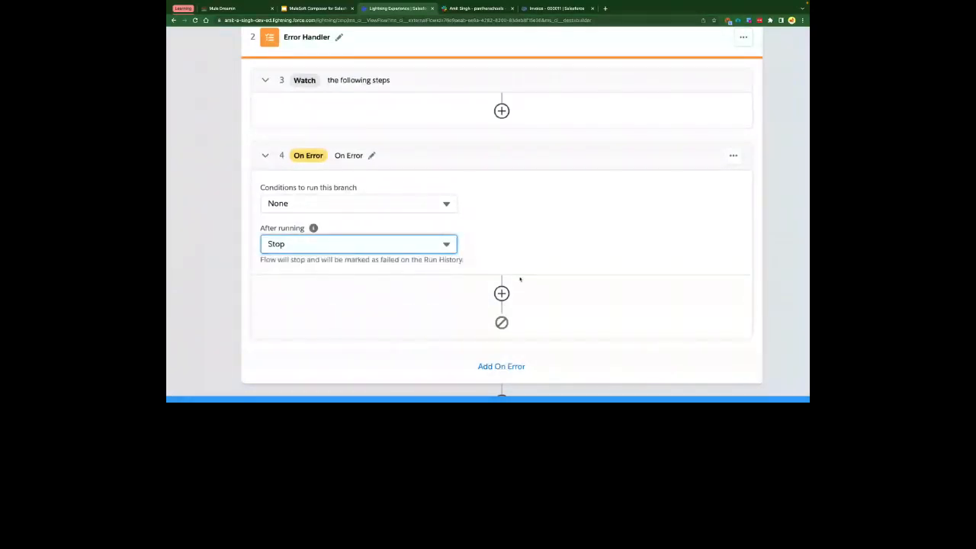
scroll(500, 343, "down", 2)
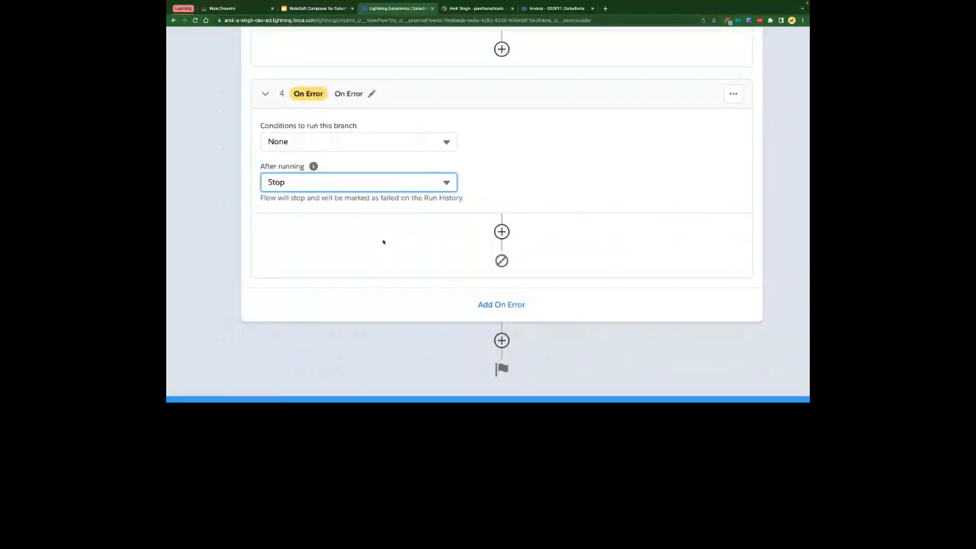
left_click(312, 181)
left_click(299, 205)
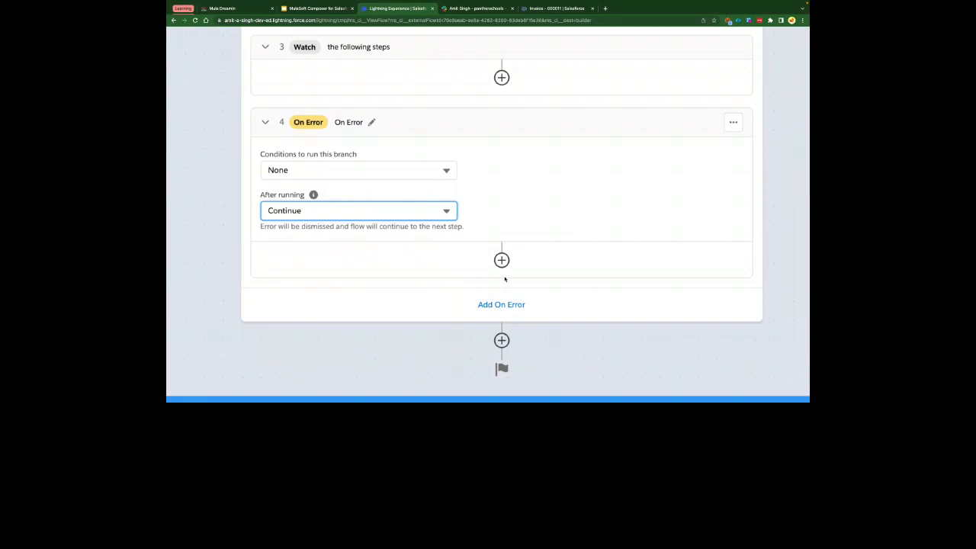
left_click(493, 186)
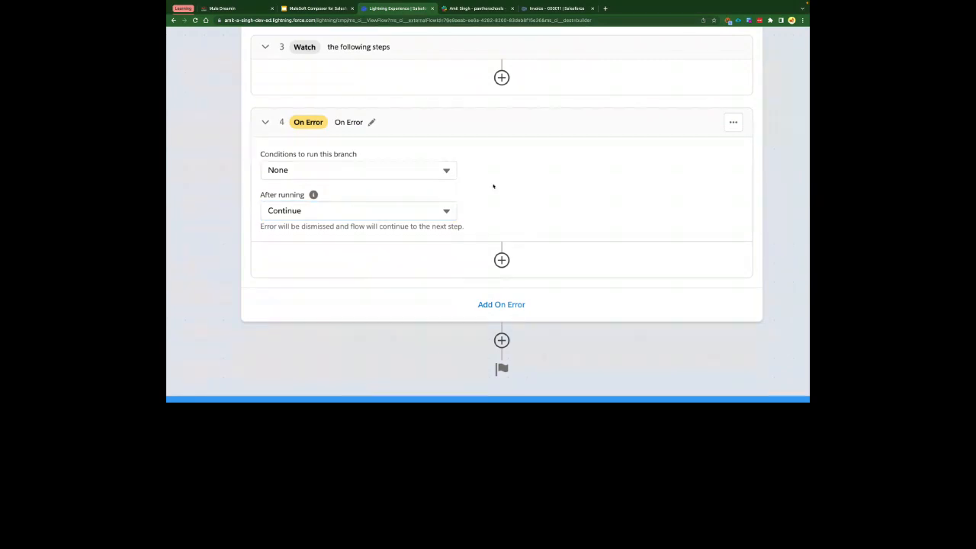
- Set the On Error branch to stop the flow after running
left_click(381, 211)
left_click(310, 275)
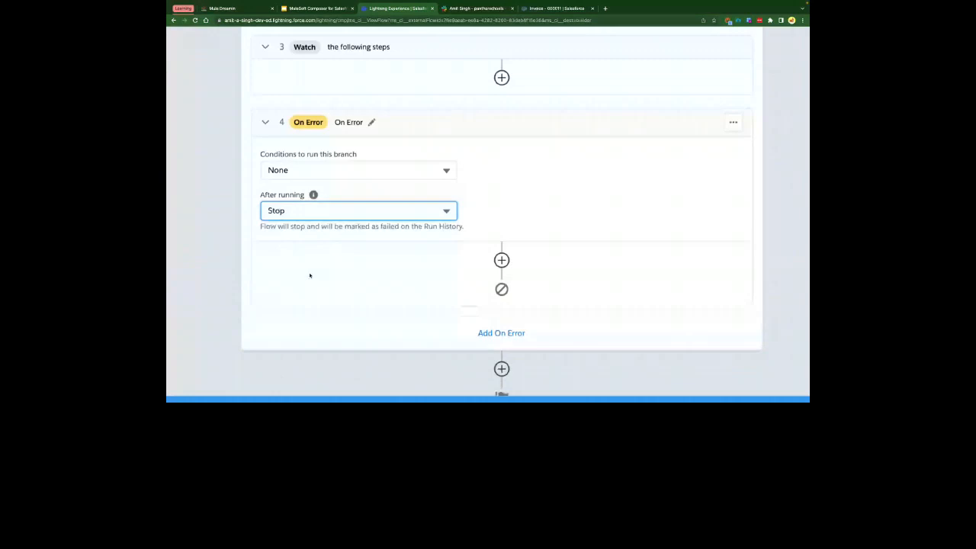
left_click(330, 201)
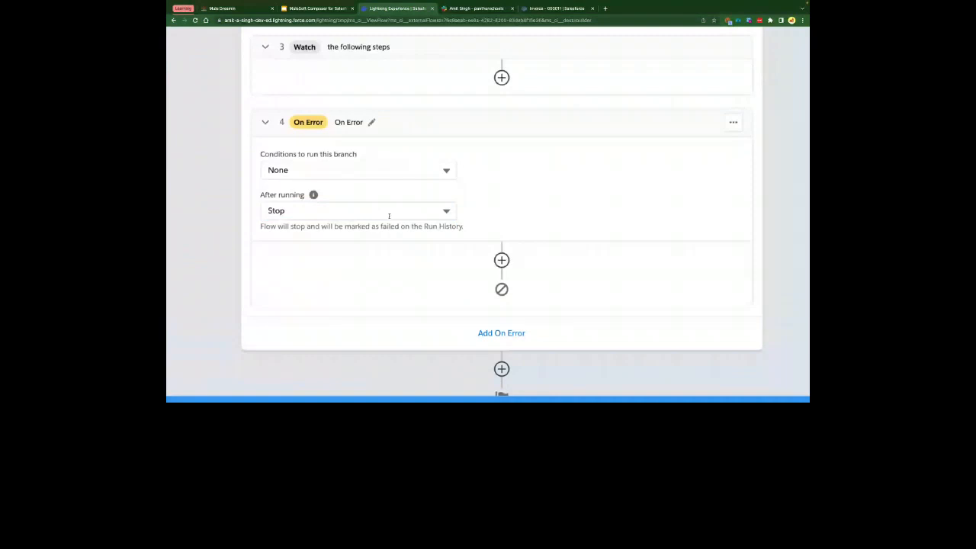
scroll(482, 223, "up", 3)
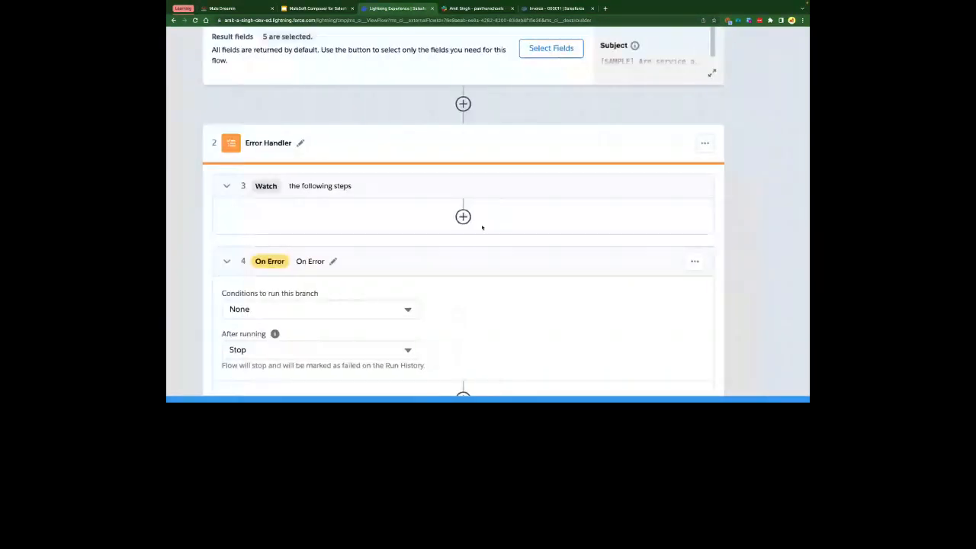
left_click(463, 216)
scroll(457, 199, "down", 3)
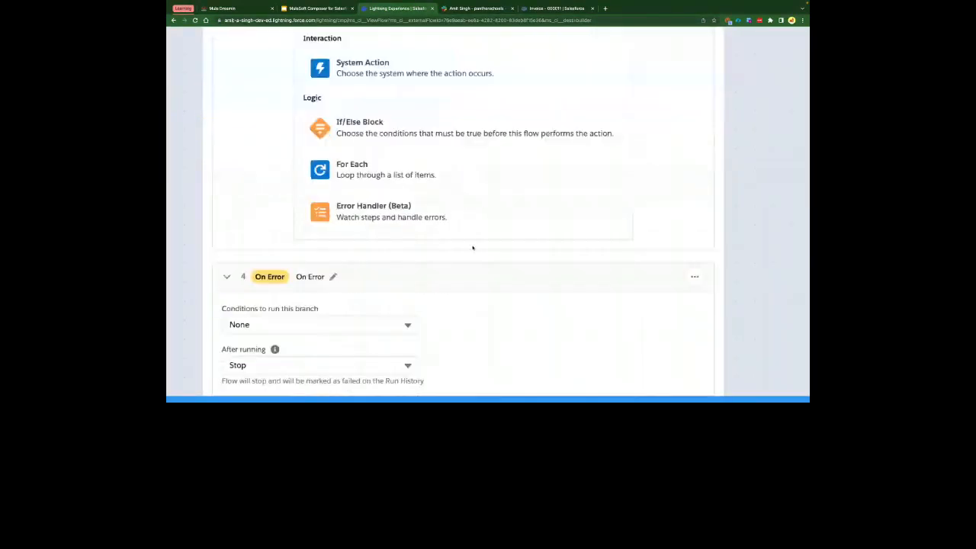
scroll(450, 168, "up", 1)
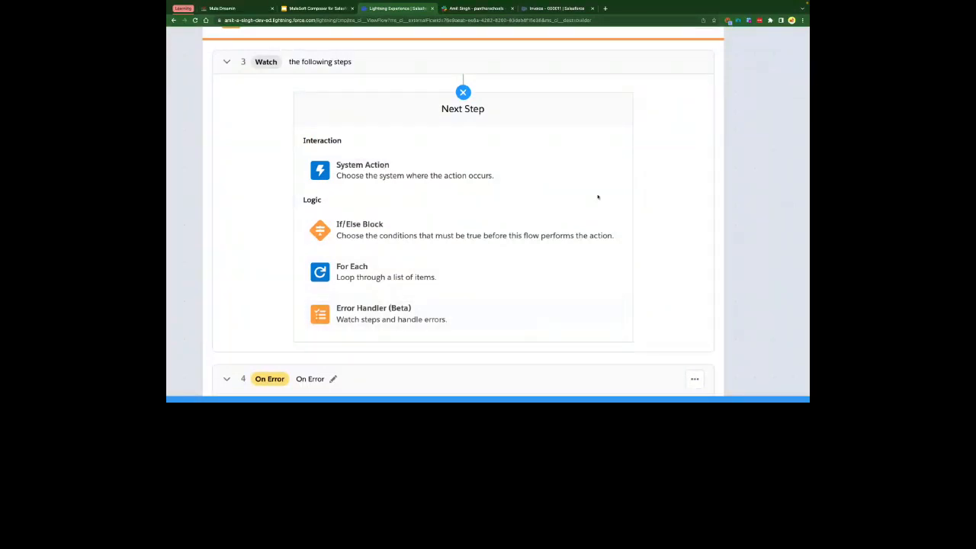
left_click(463, 93)
- Add a second On Error branch to the Error Handler and read its scope requirement
scroll(492, 199, "down", 1)
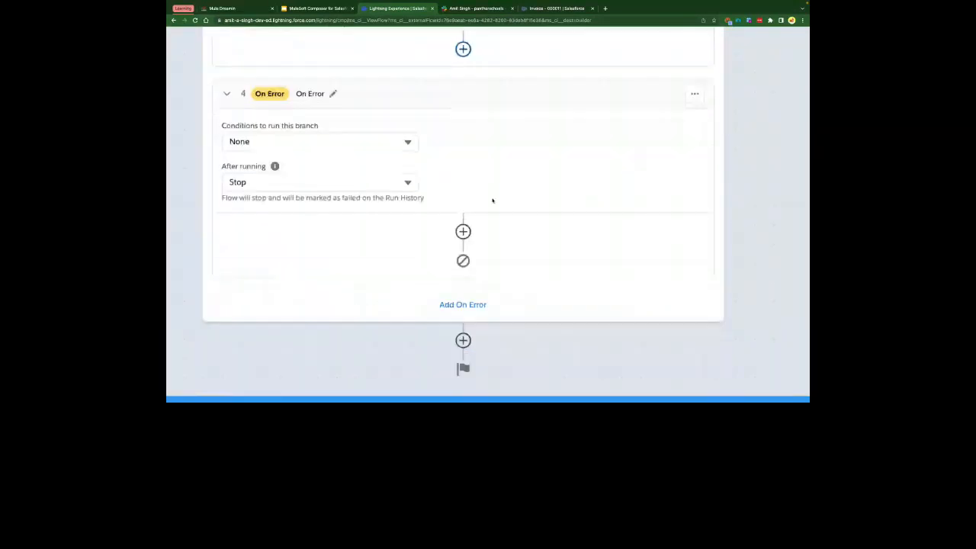
left_click(457, 308)
scroll(400, 295, "down", 3)
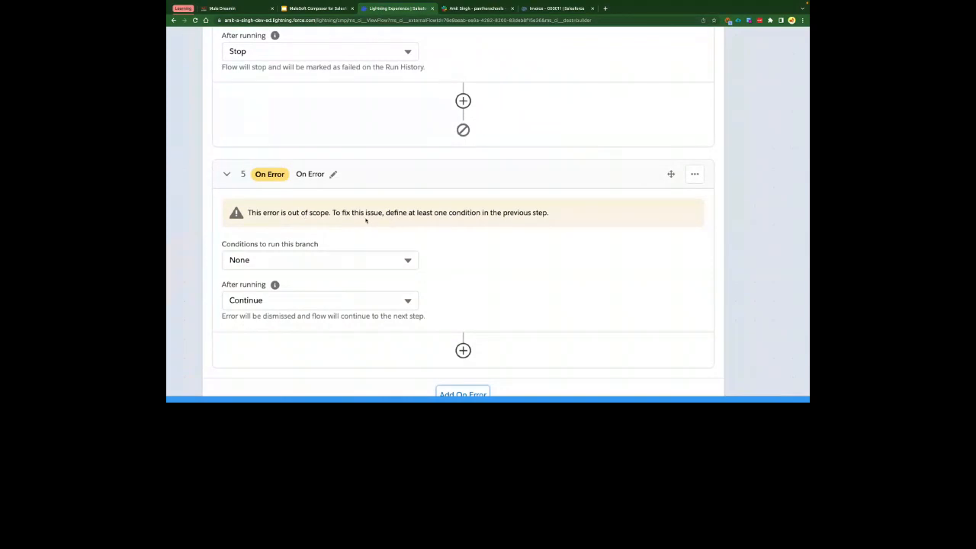
scroll(365, 220, "up", 2)
- Set After running to Continue on the first On Error branch and to Stop on the second
left_click(292, 121)
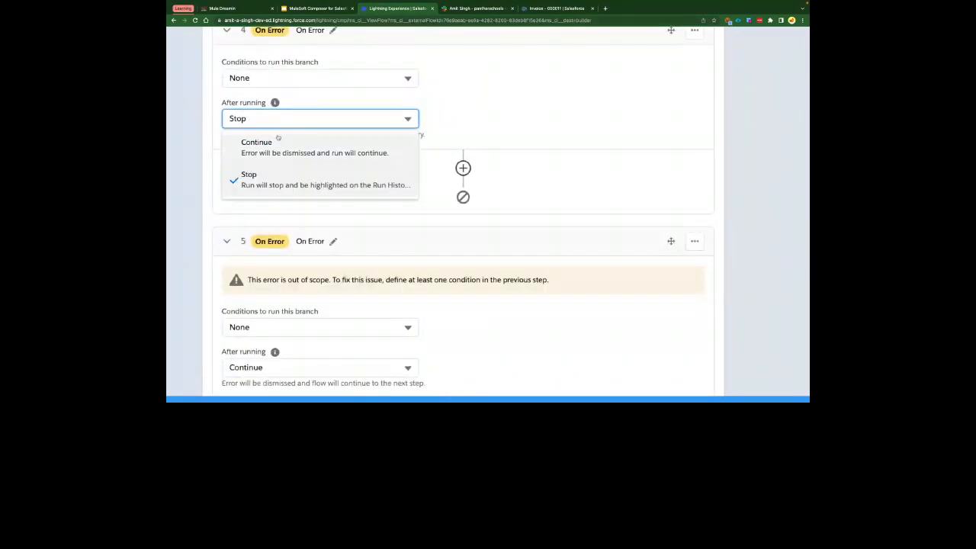
left_click(305, 144)
scroll(382, 160, "down", 1)
left_click(294, 314)
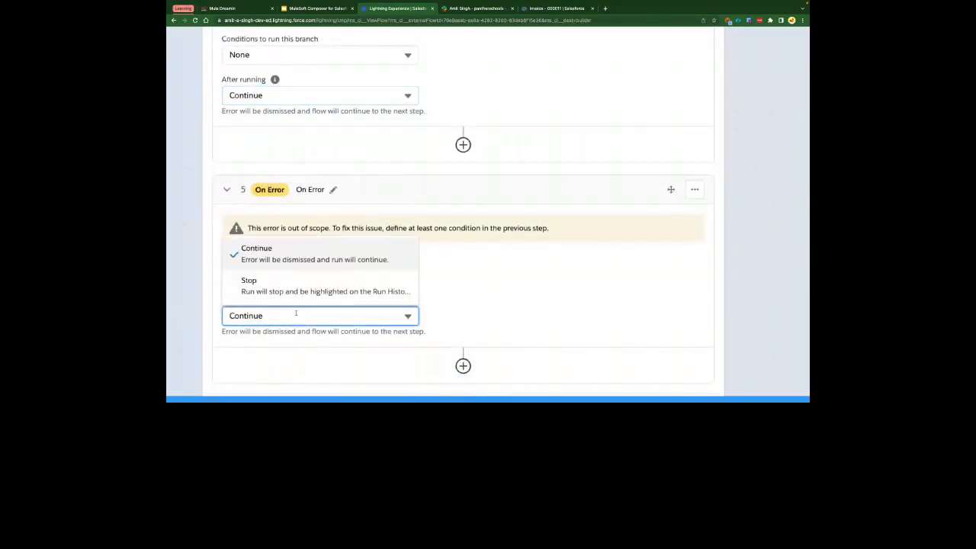
left_click(299, 280)
left_click(379, 242)
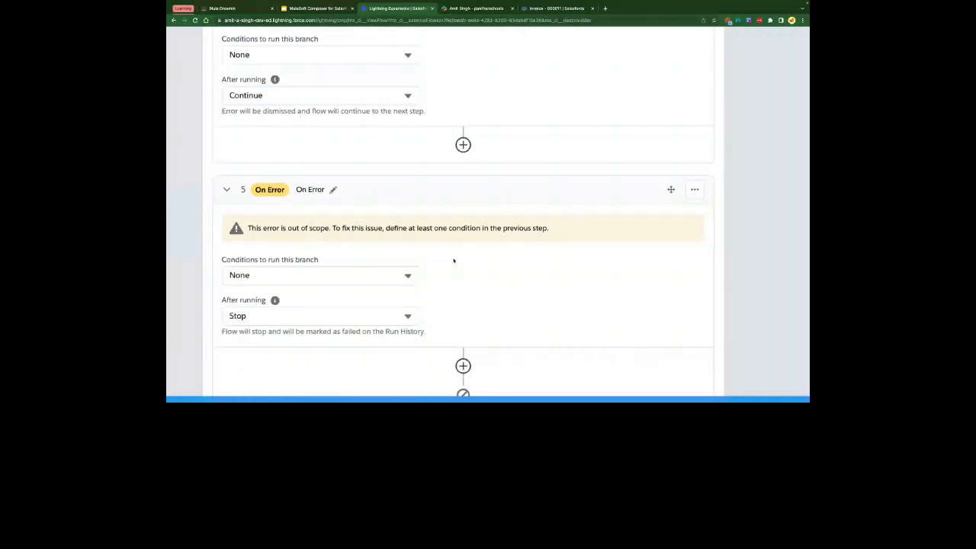
- Delete the second On Error branch from the Error Handler
scroll(453, 261, "up", 2)
left_click(693, 290)
left_click(590, 333)
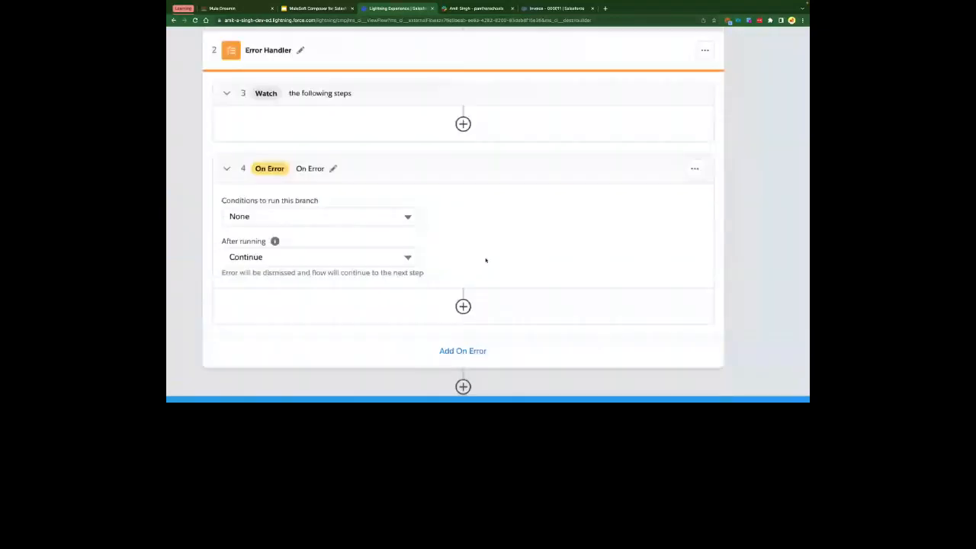
scroll(485, 259, "up", 2)
left_click(462, 175)
scroll(418, 254, "down", 3)
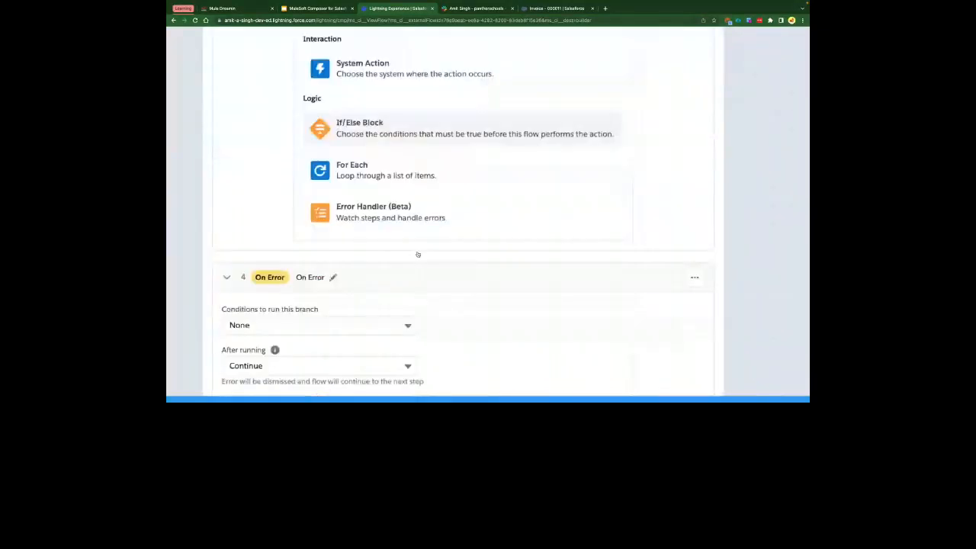
scroll(418, 254, "up", 1)
scroll(418, 254, "up", 1)
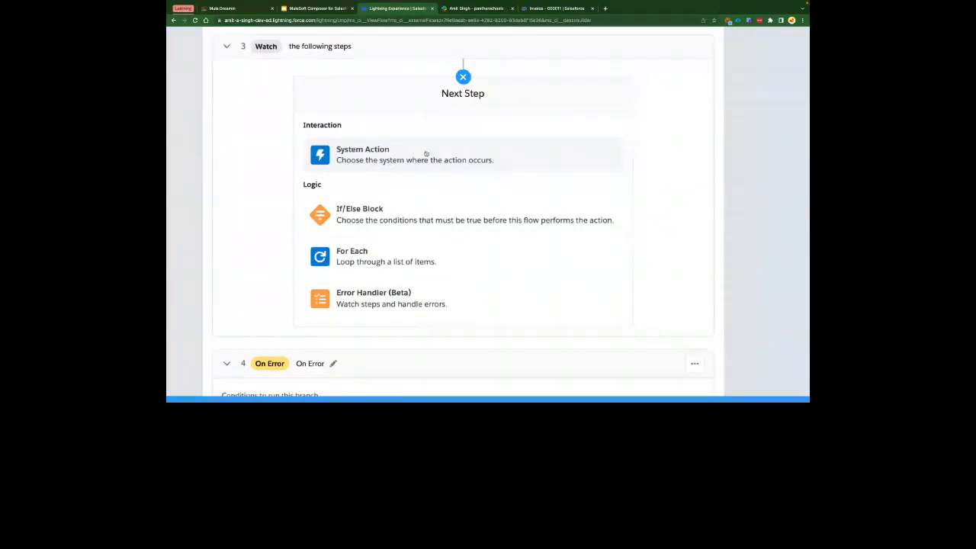
left_click(426, 153)
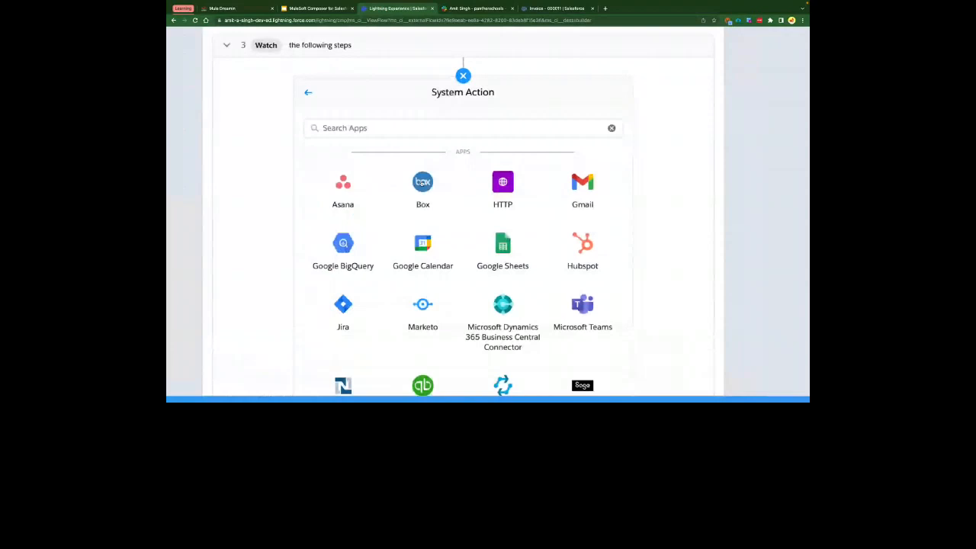
- Look through the available apps and choose Slack as the system for the watched action
scroll(422, 181, "down", 5)
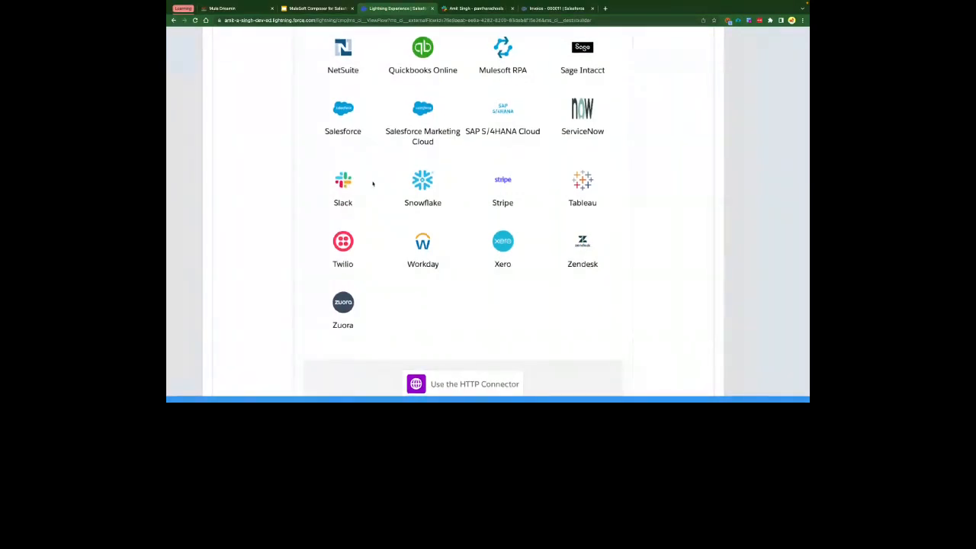
scroll(398, 236, "down", 2)
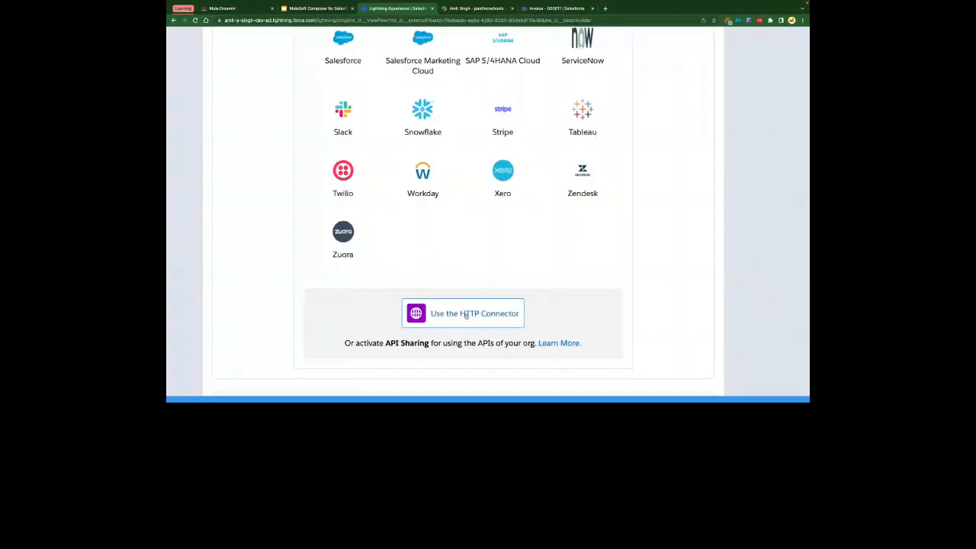
scroll(450, 227, "up", 3)
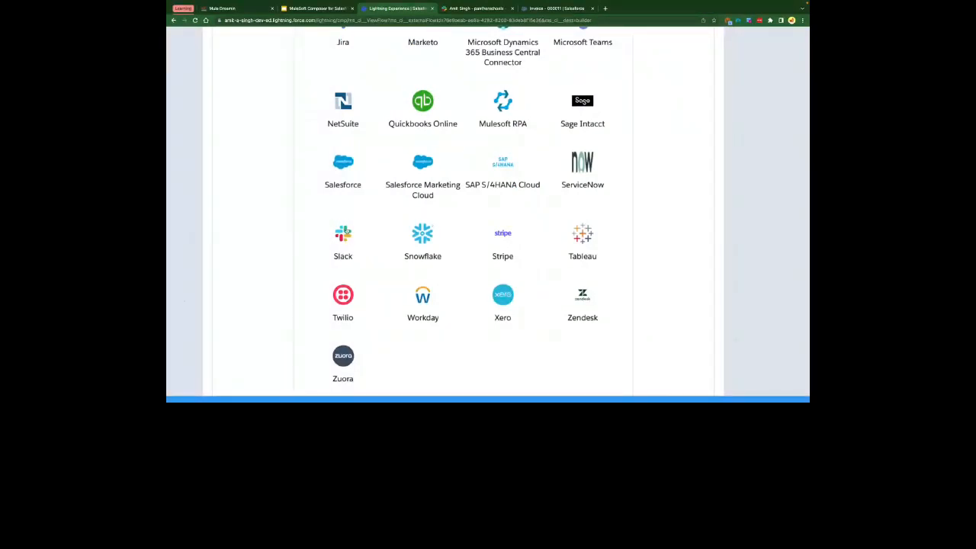
left_click(342, 235)
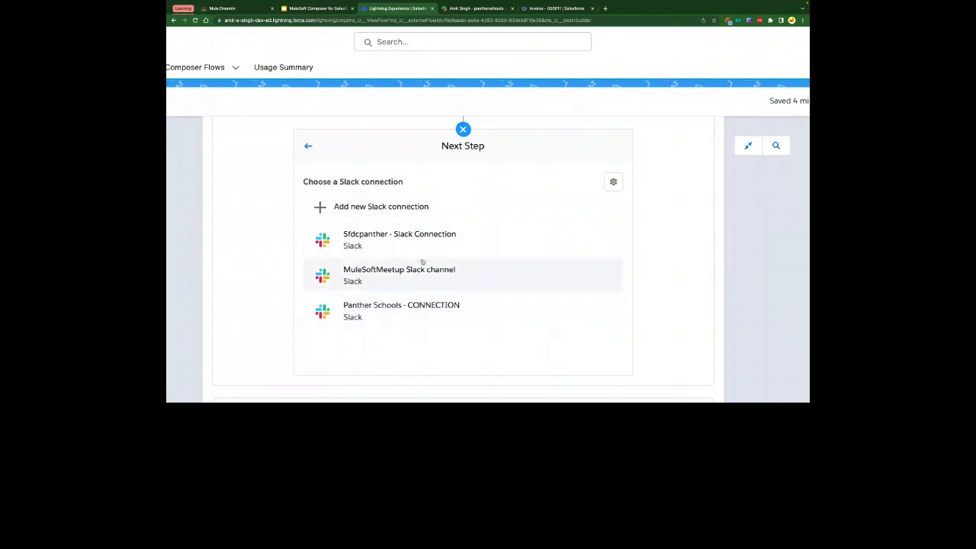
- Start a new Slack connection with the display name "Faridabad Meetup - Slack"
left_click(425, 207)
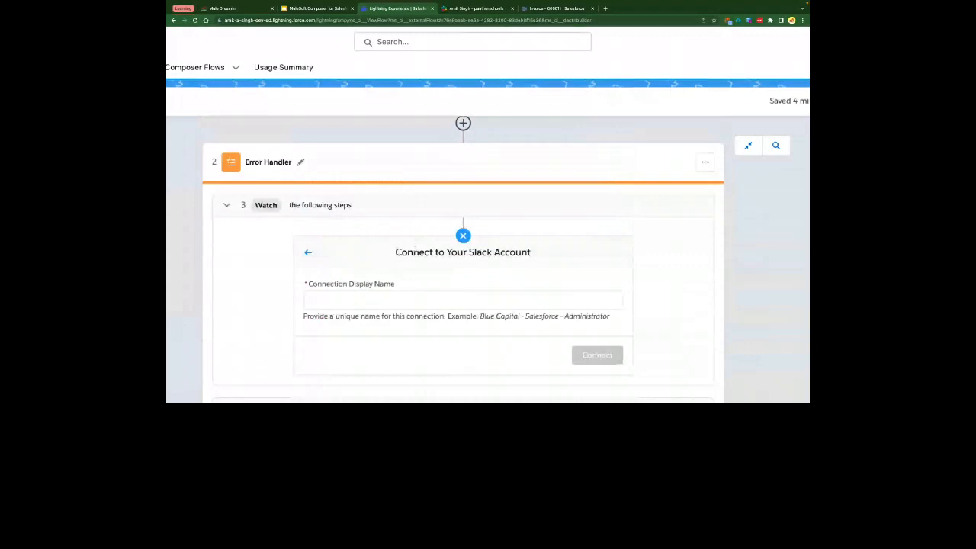
left_click(415, 299)
type("MuleSoft")
key("ctrl+a")
key("BackSpace")
type("Faridabad Me")
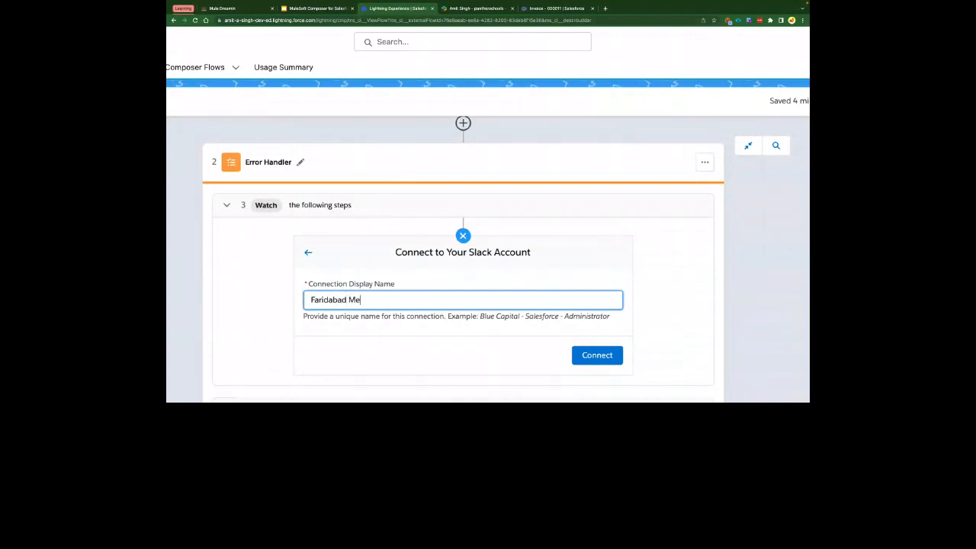
type("etup - Slack")
- Connect the Slack account and allow MuleSoft Platform to access the pantherschools workspace
left_click(594, 356)
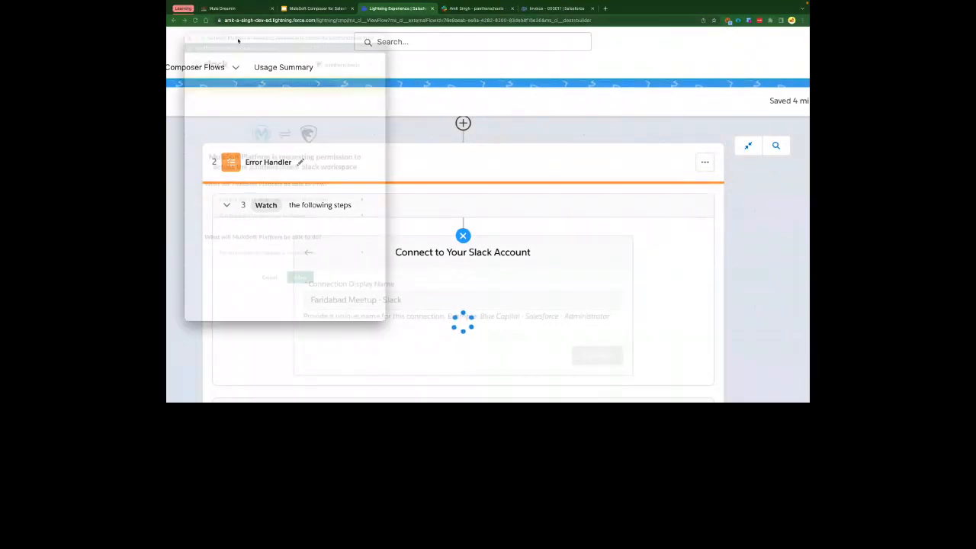
left_click_drag(391, 50, 449, 64)
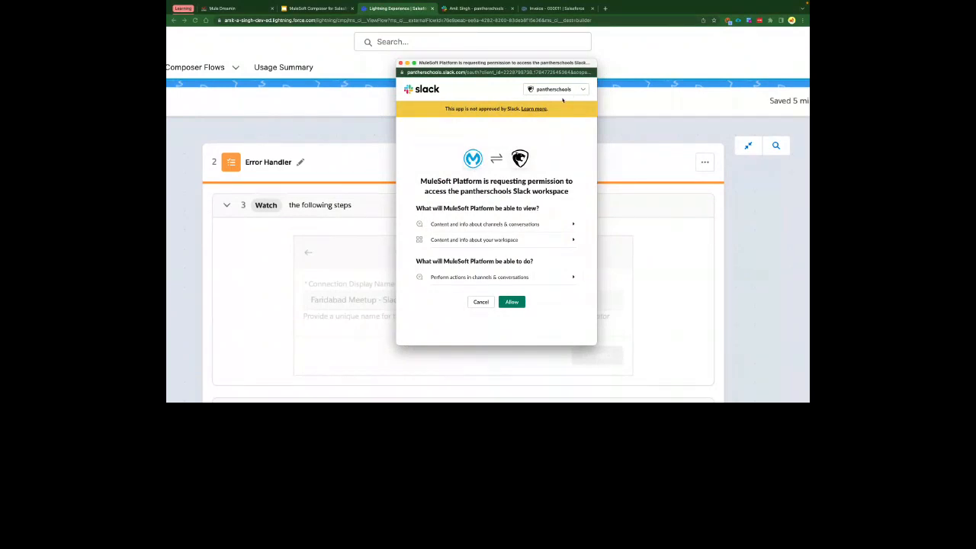
left_click(511, 302)
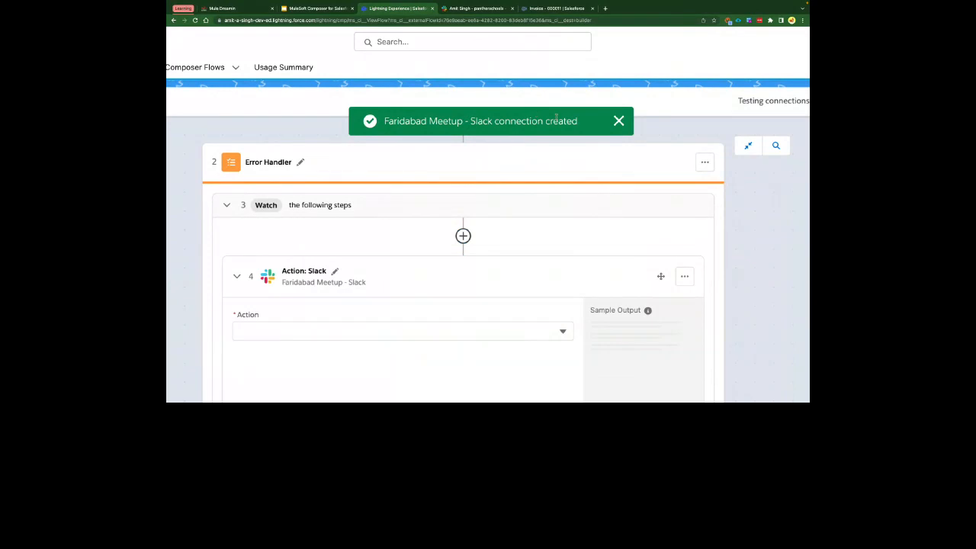
- Rename the Slack step in the Watch section as "Action: Slack Post to Channel"
scroll(481, 221, "down", 2)
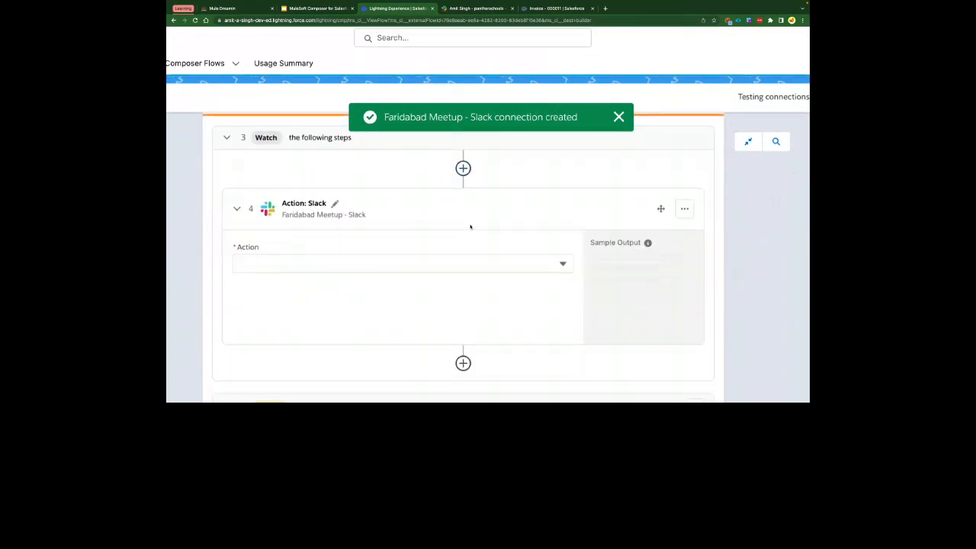
left_click(335, 204)
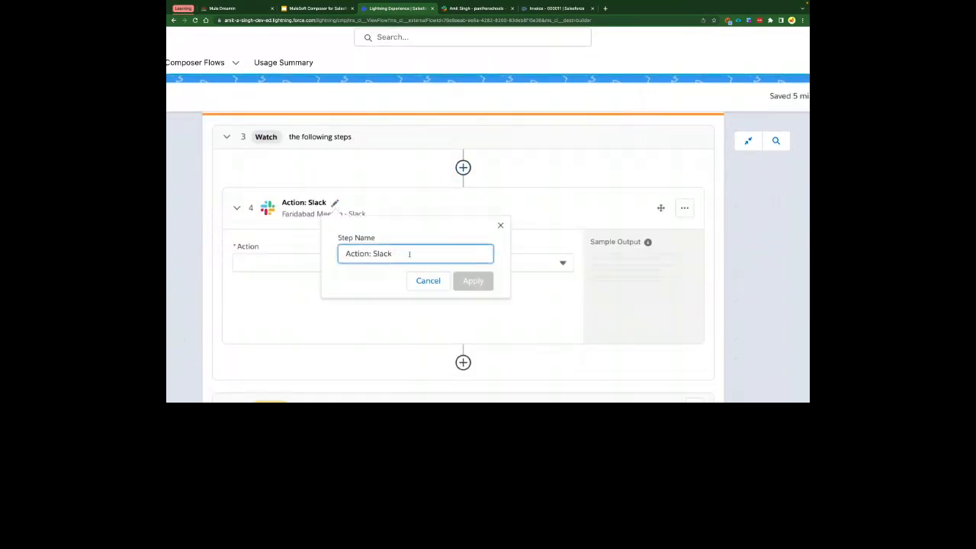
type("Pot")
key("BackSpace")
type("st to Channel")
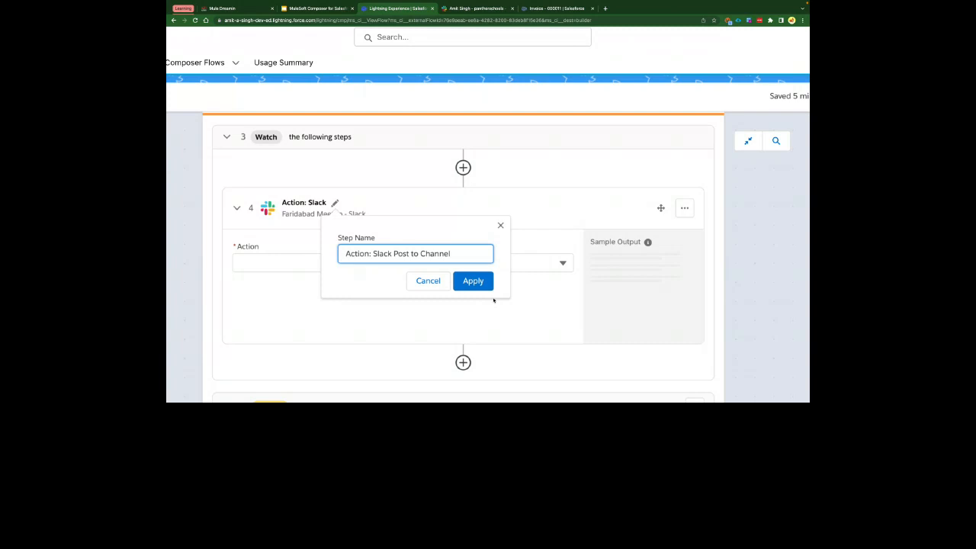
left_click(467, 284)
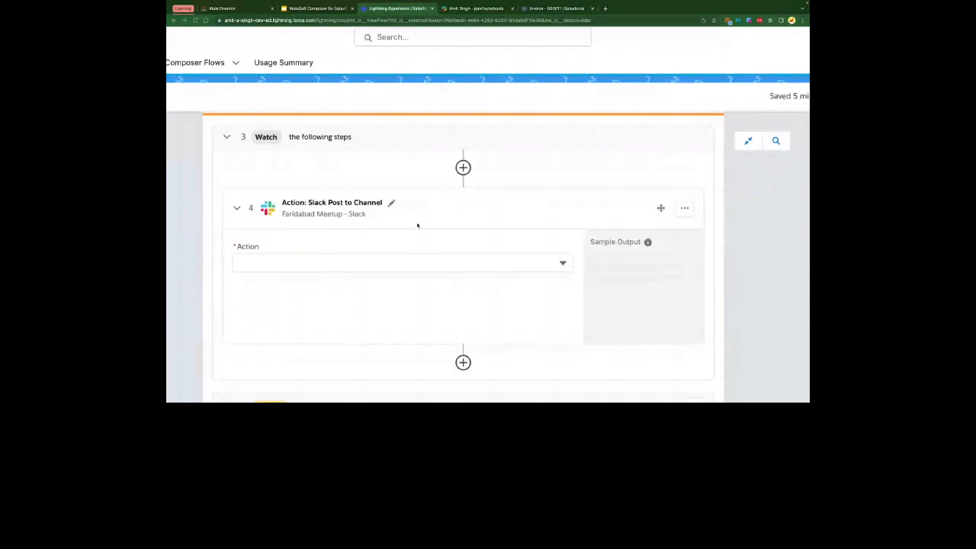
- Look through the available Slack actions and set the step to "Post message to channel"
left_click(287, 261)
scroll(297, 267, "down", 3)
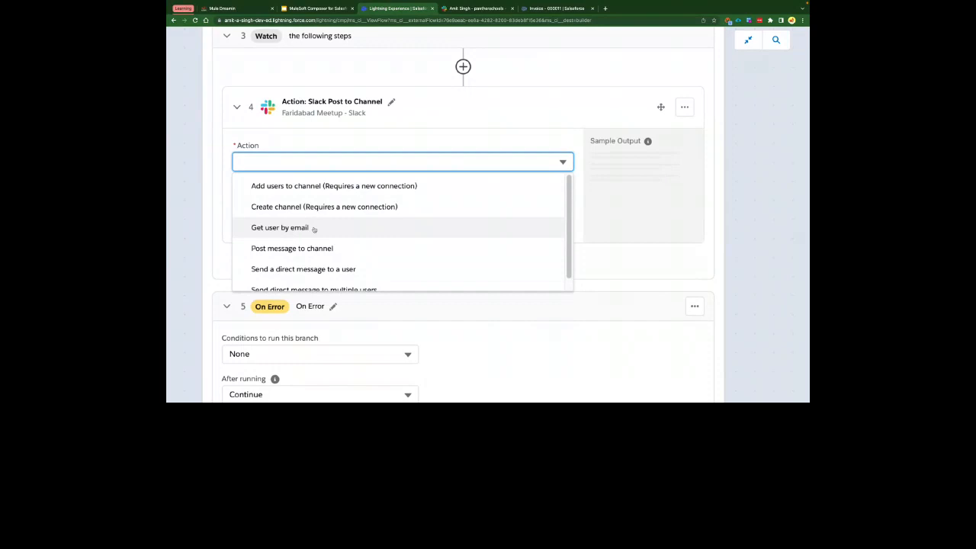
scroll(314, 228, "down", 1)
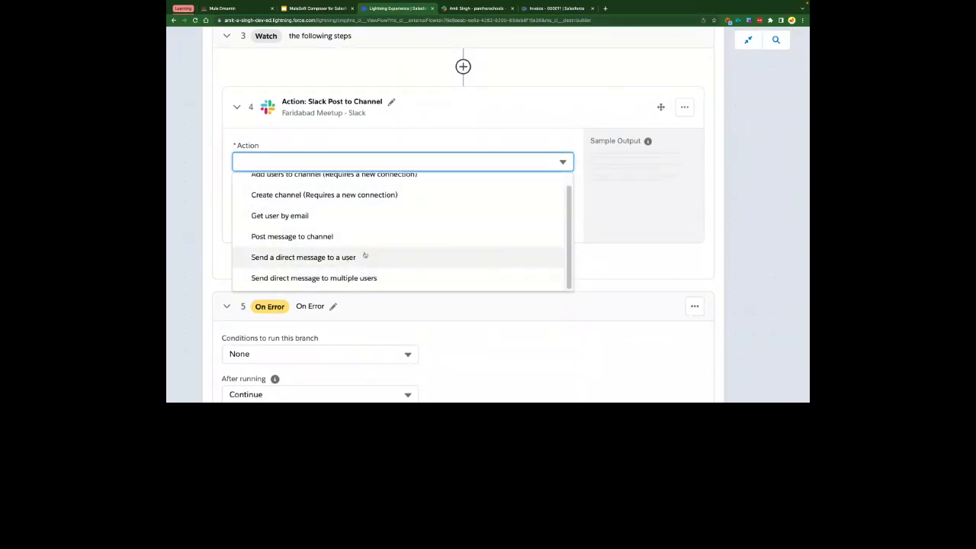
scroll(364, 256, "up", 1)
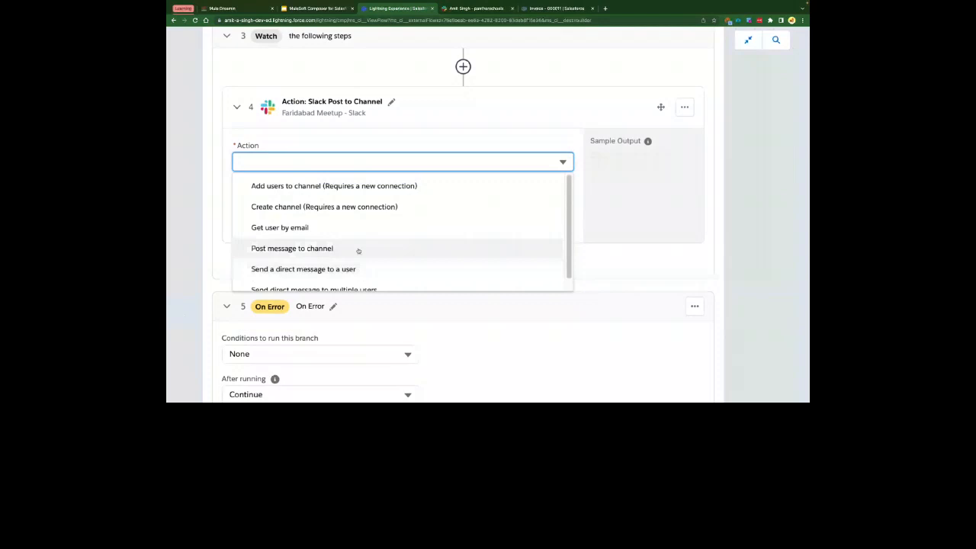
left_click(302, 250)
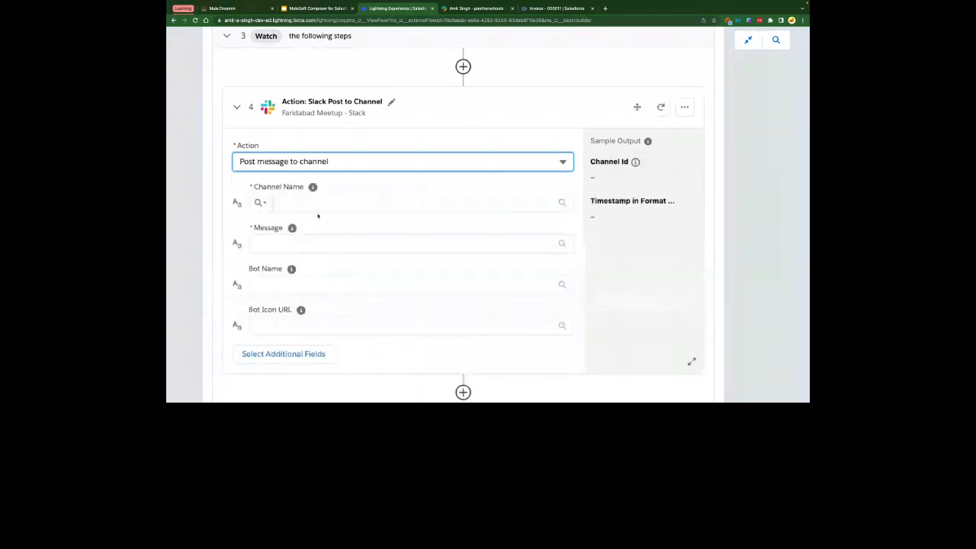
- Switch the channel name to being picked from the list and choose support-channel
left_click(290, 203)
left_click(370, 189)
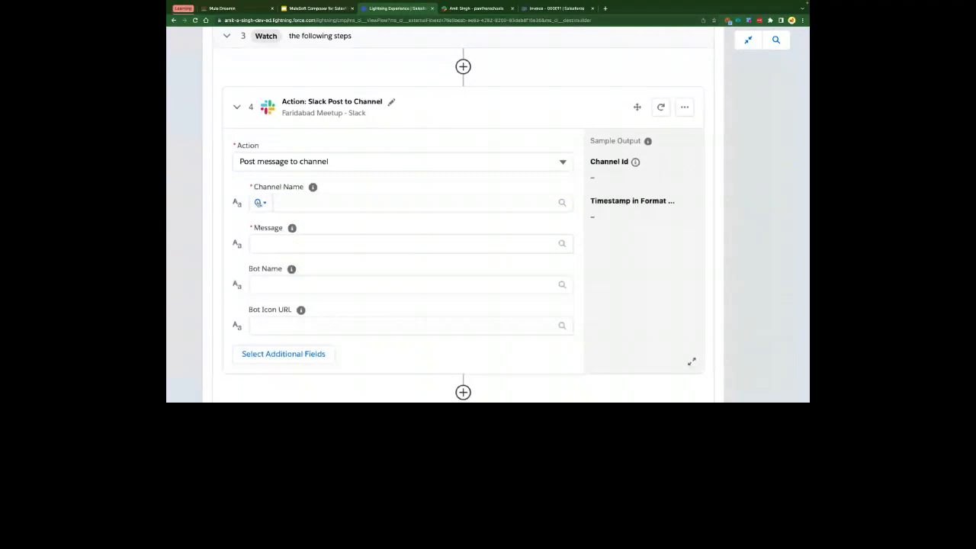
left_click(259, 203)
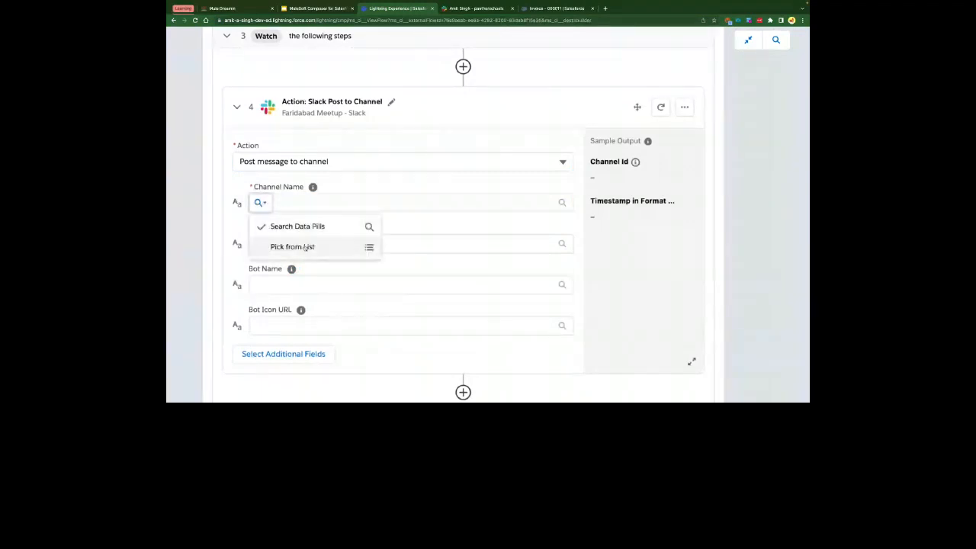
left_click(309, 249)
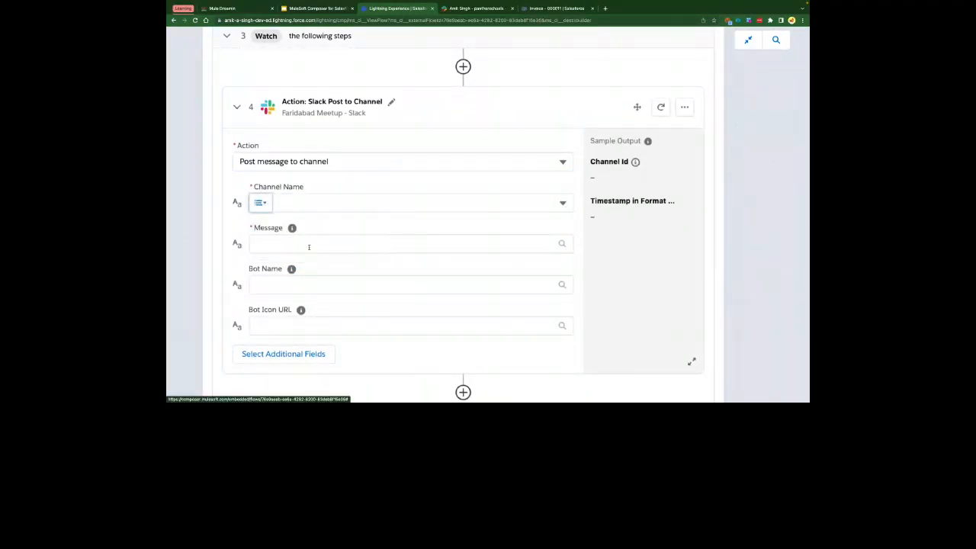
left_click(312, 202)
scroll(351, 259, "down", 3)
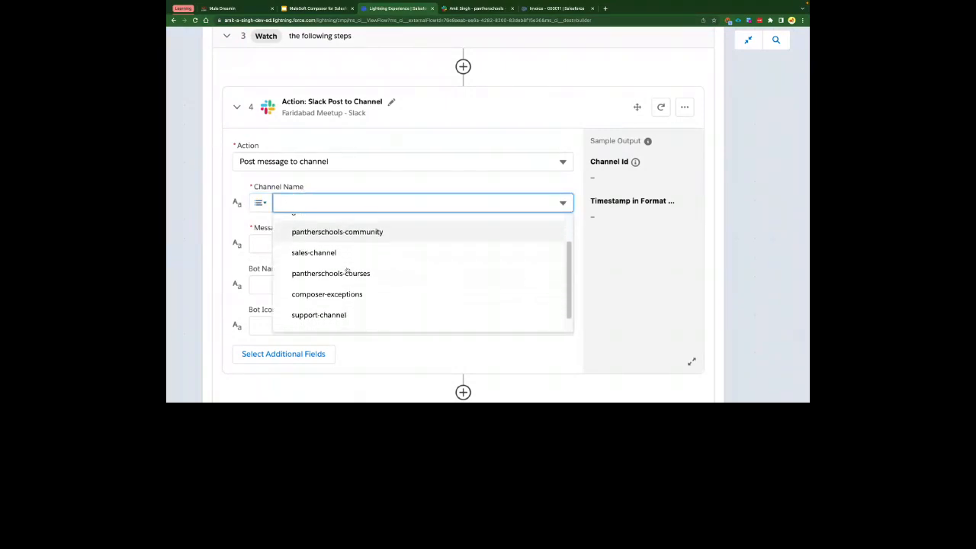
scroll(336, 289, "down", 1)
left_click(328, 301)
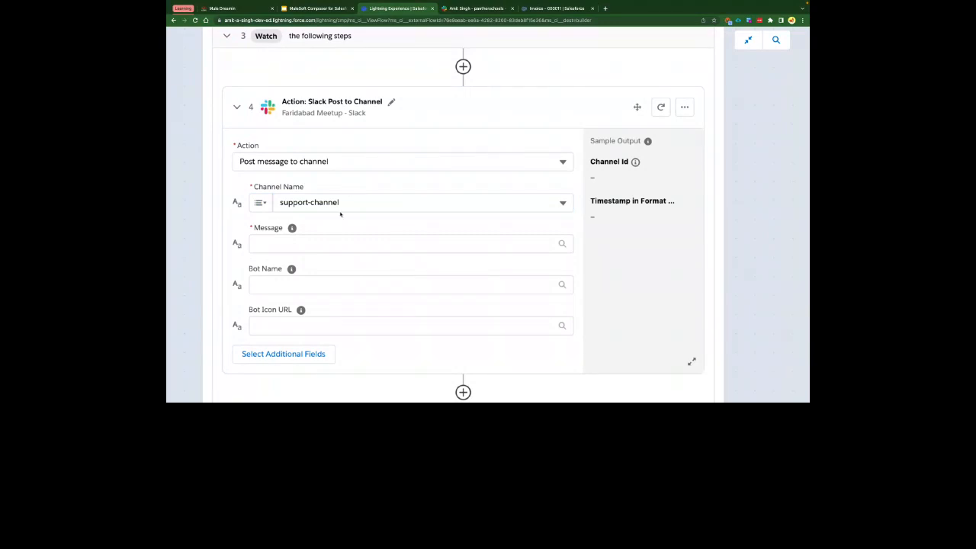
- Open the custom expression editor for the Slack message and look through its date functions
scroll(340, 215, "down", 2)
left_click(314, 238)
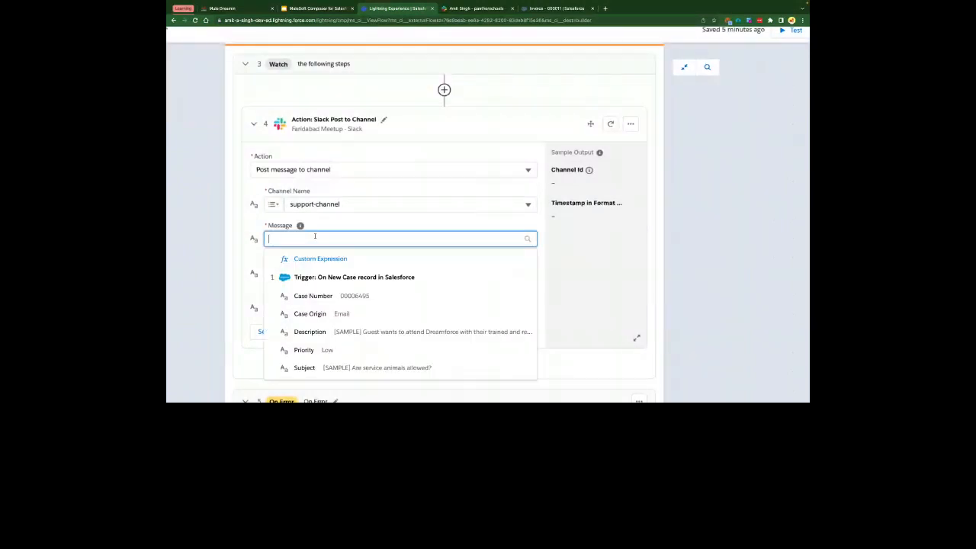
left_click(353, 224)
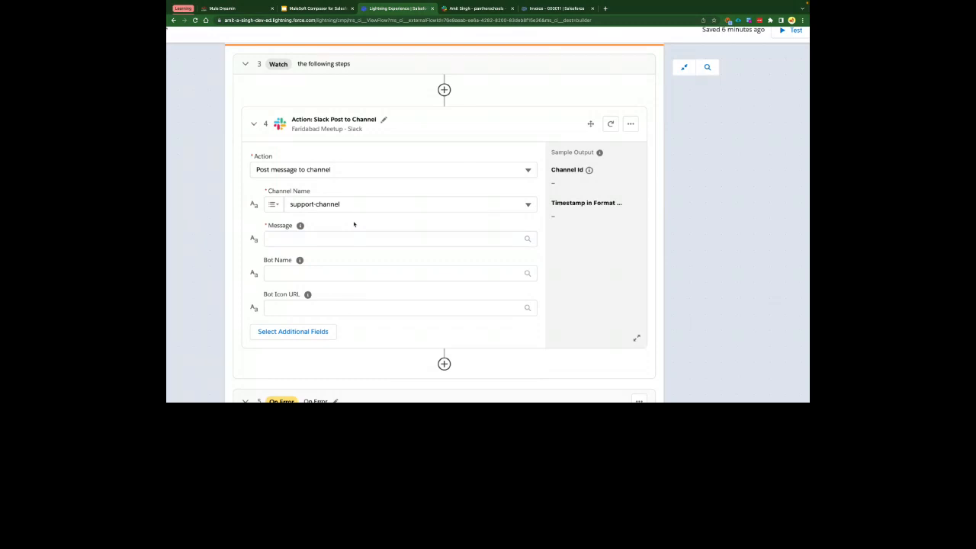
left_click(339, 239)
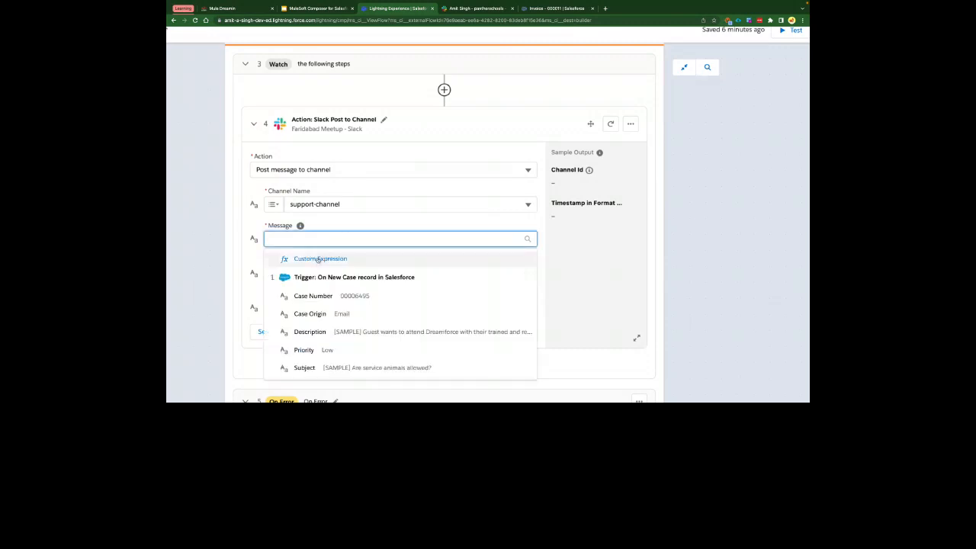
left_click(318, 259)
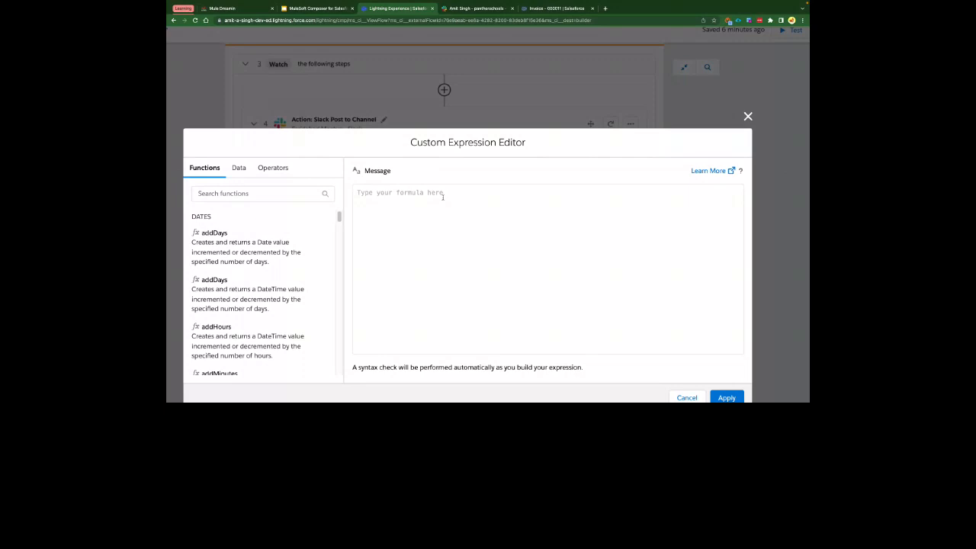
left_click(442, 198)
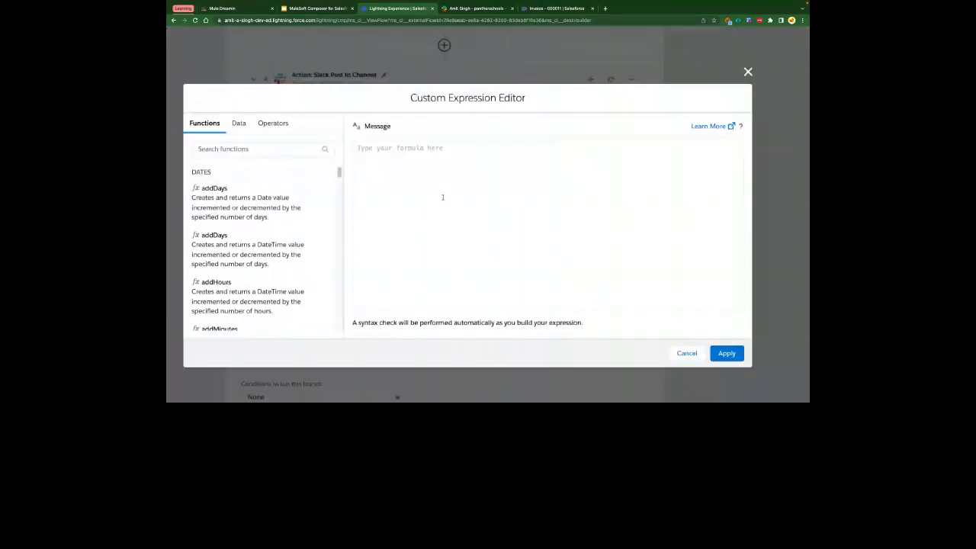
scroll(261, 222, "down", 15)
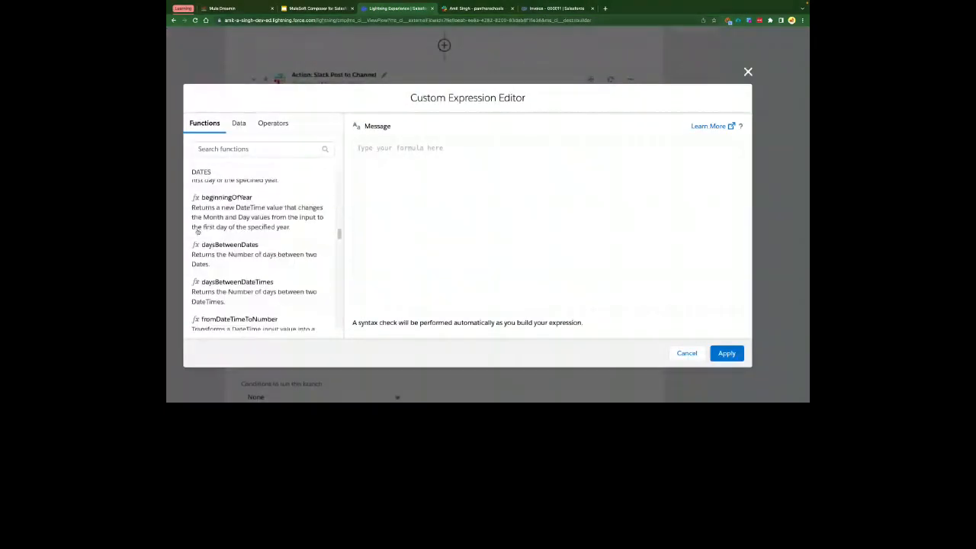
scroll(262, 222, "up", 8)
scroll(262, 223, "up", 7)
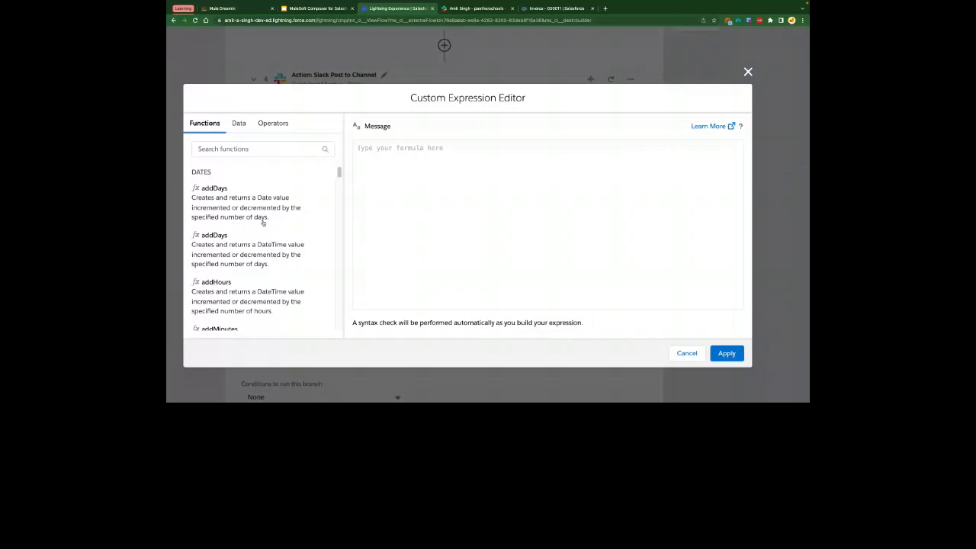
- Begin the message expression with "A New Case Has been created and below are the details \n \n" and check its syntax
type("A New Case Has been created and be;")
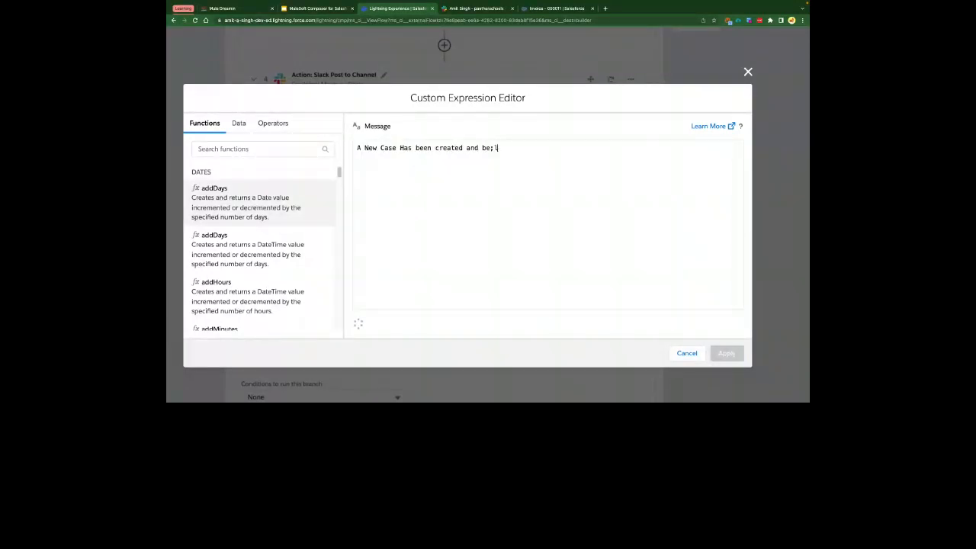
type("low are the de")
type("tails")
type(" \\\\\\")
key("BackSpace")
key("BackSpace")
type("n \\n")
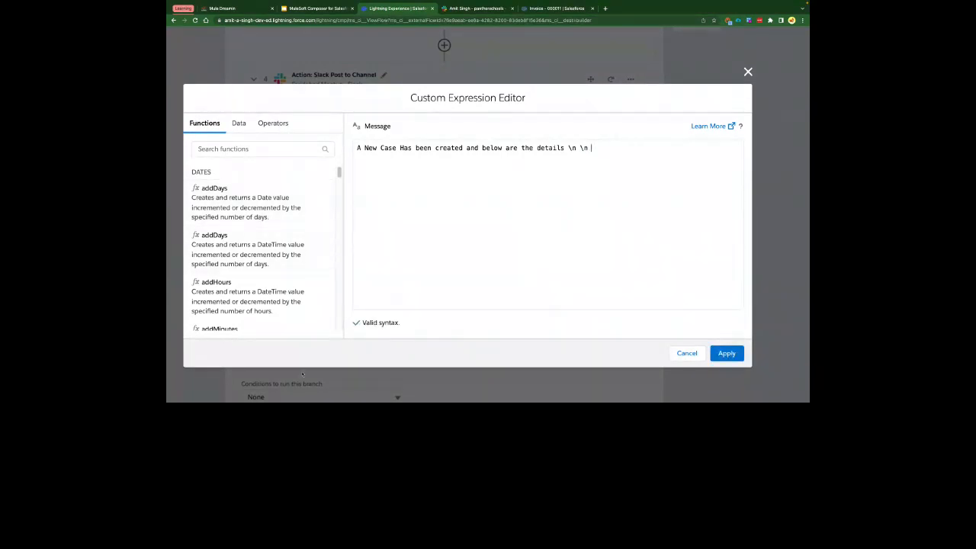
left_click_drag(361, 323, 412, 322)
- Append "Case Subject:" with the trigger's Subject value, followed by "\n Case Description:" with the Description value
left_click(602, 143)
type("Case ")
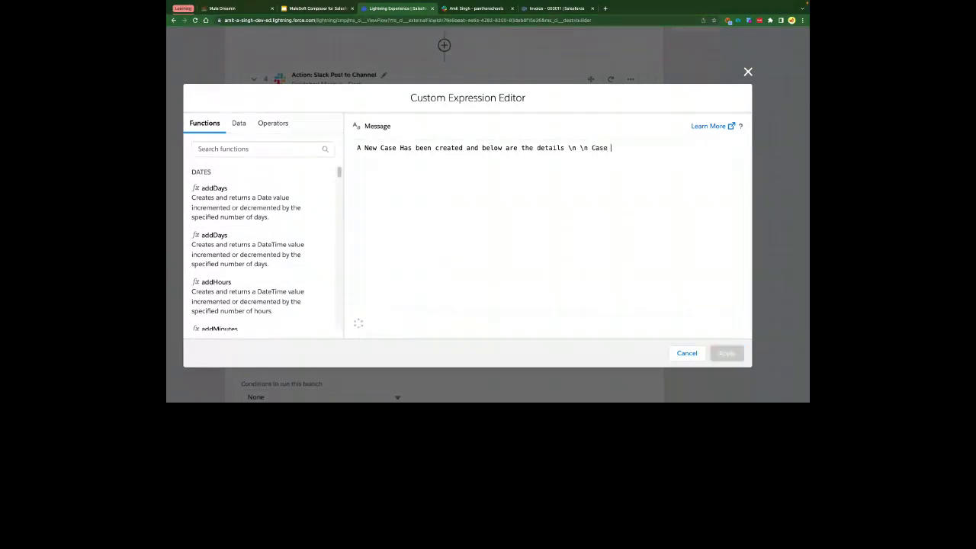
type("Subject:")
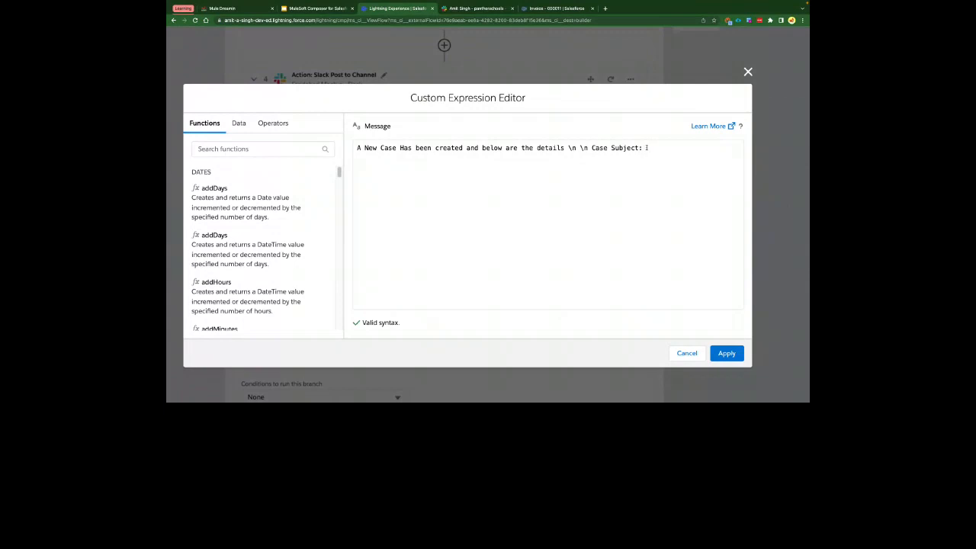
left_click(239, 124)
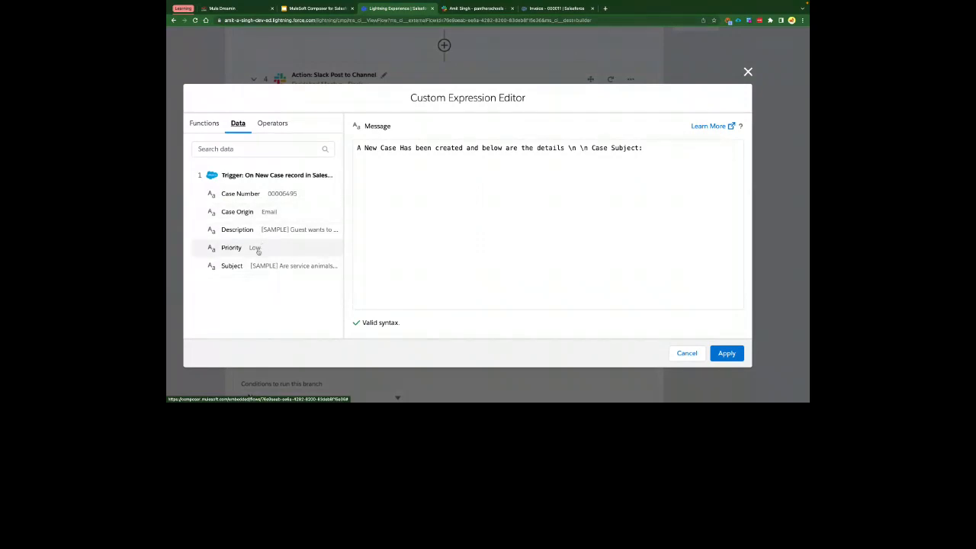
left_click(257, 267)
type("\\n")
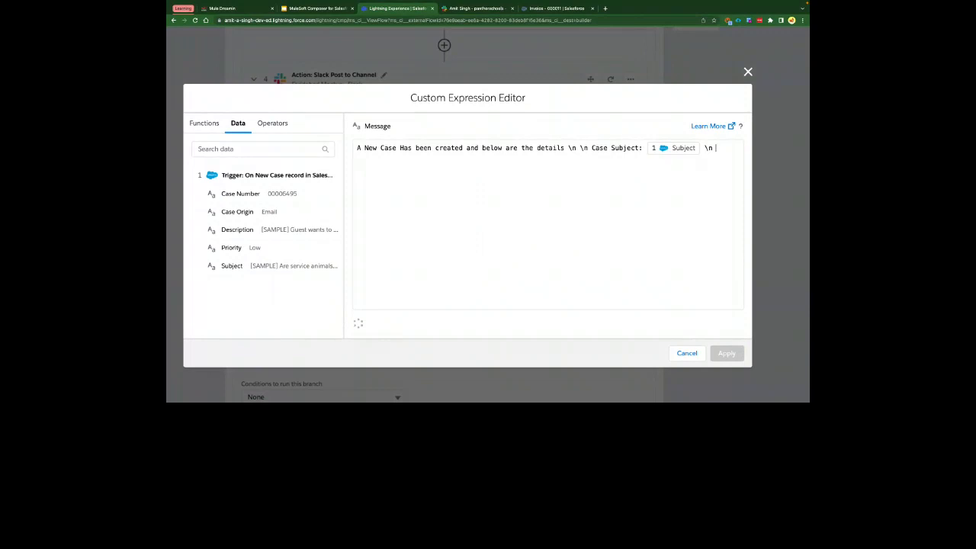
type(" Case Description:")
left_click(263, 230)
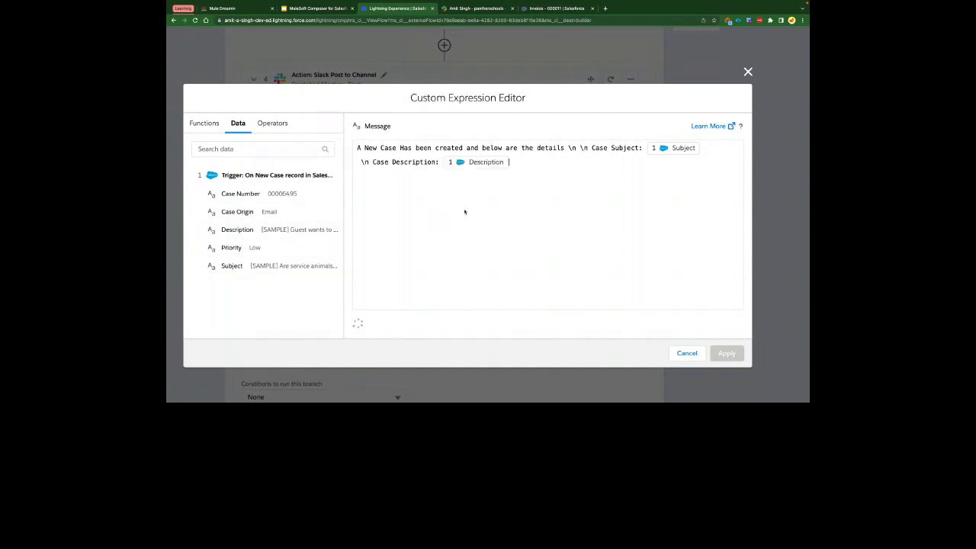
- Append "\n Case Priority:" with the trigger's Priority value and "\n Case Origin :" with the Case Origin value
type("Case Priority:")
left_click(242, 248)
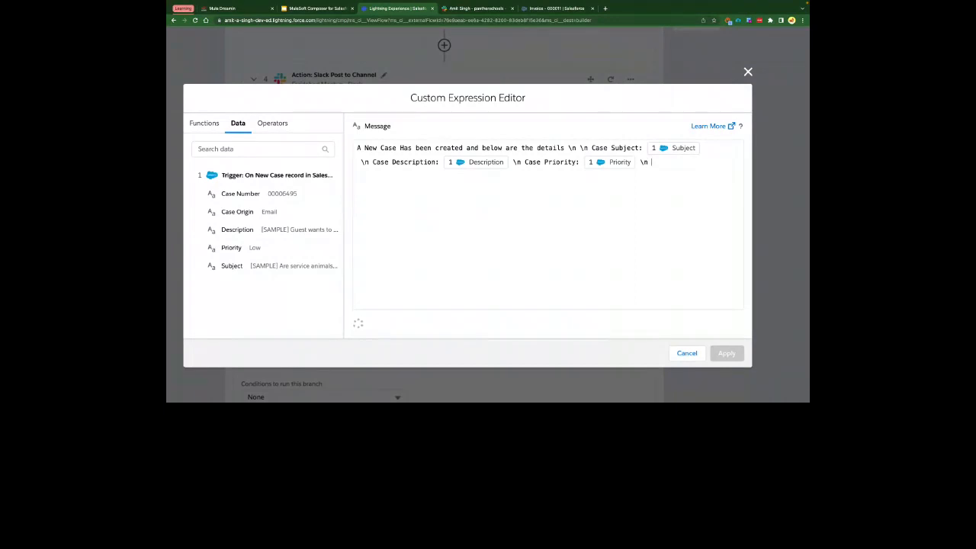
type("Case Origin:")
left_click(252, 212)
- Insert "Case Number:" with the trigger's Case Number value and "\n" before the Case Subject line, and check the syntax
type("Case Nu")
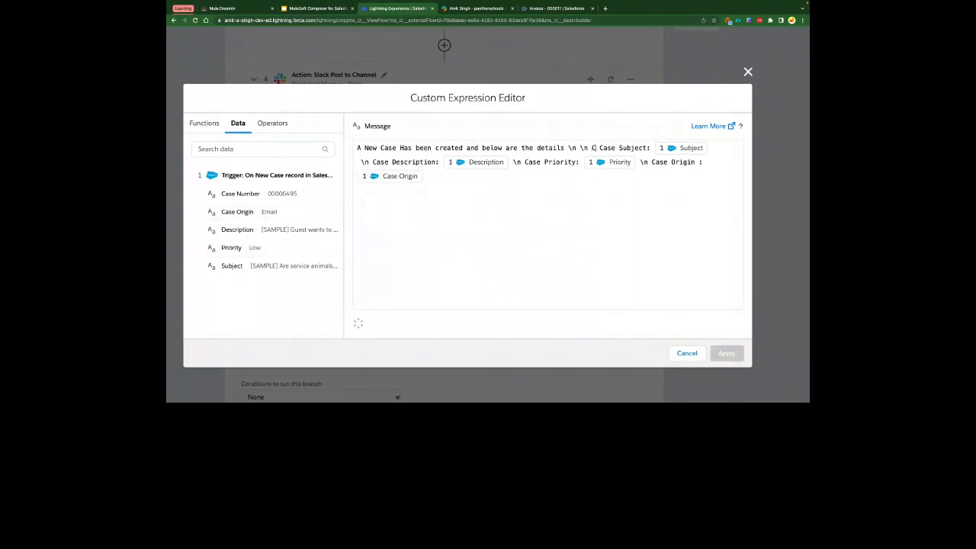
type("mb")
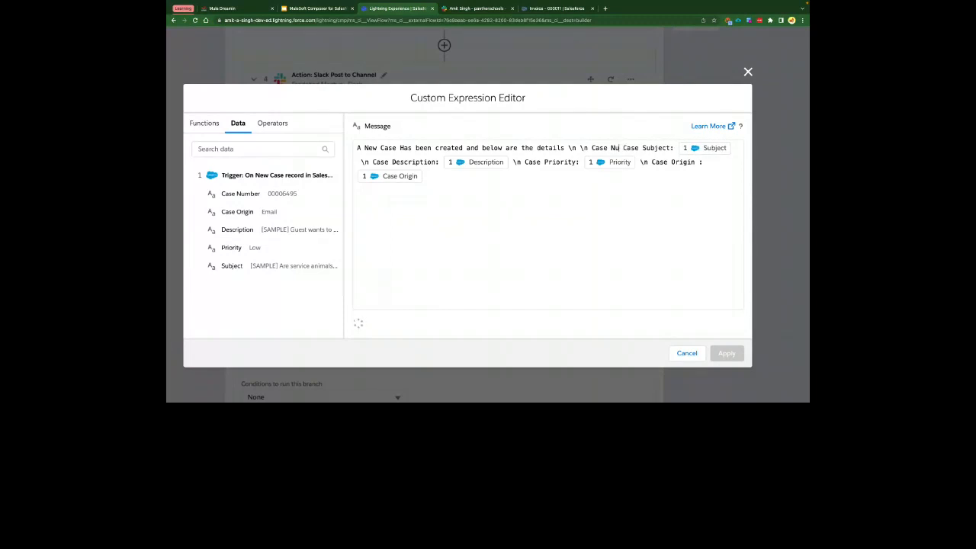
type("er:")
left_click(270, 195)
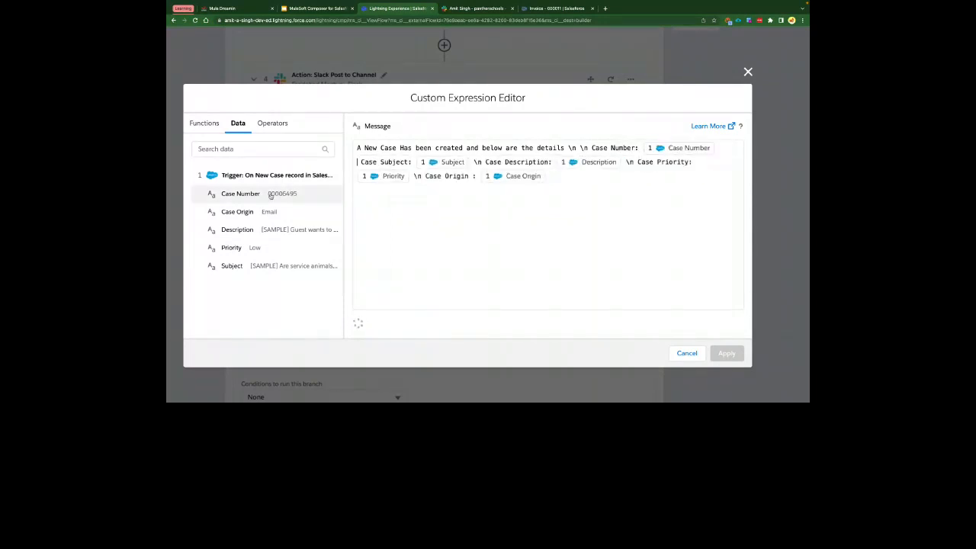
type("\\n")
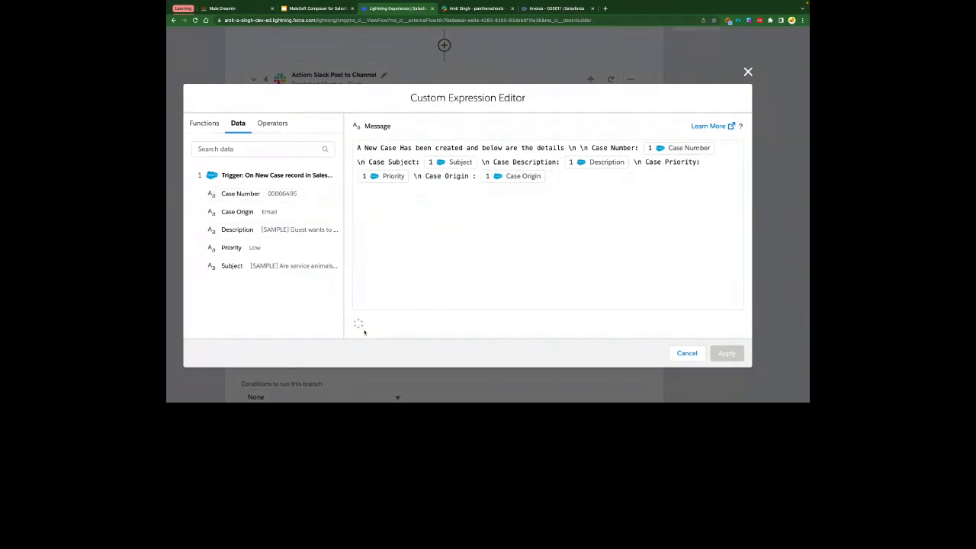
scroll(364, 320, "down", 1)
left_click_drag(362, 311, 419, 311)
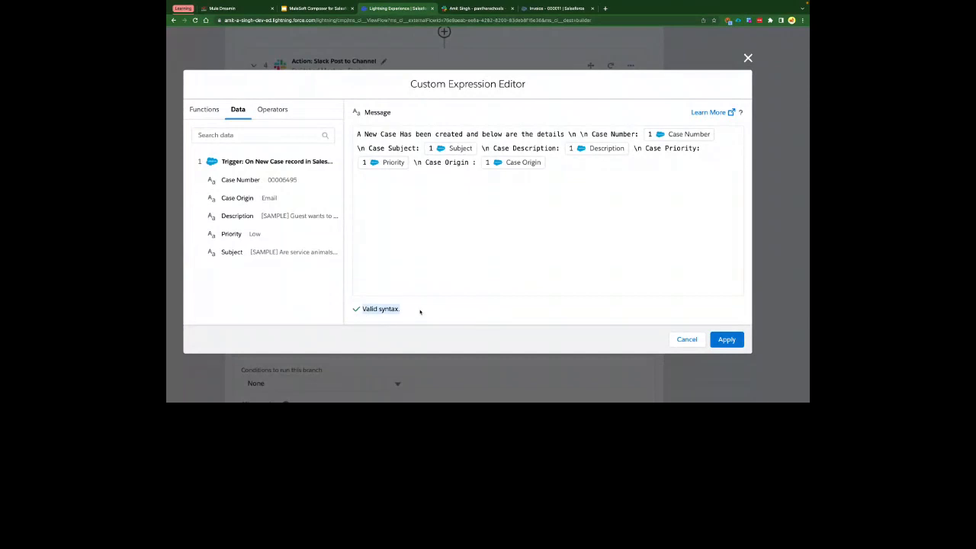
- Review the operators and functions available for the Slack message expression
left_click(272, 109)
scroll(274, 215, "up", 1)
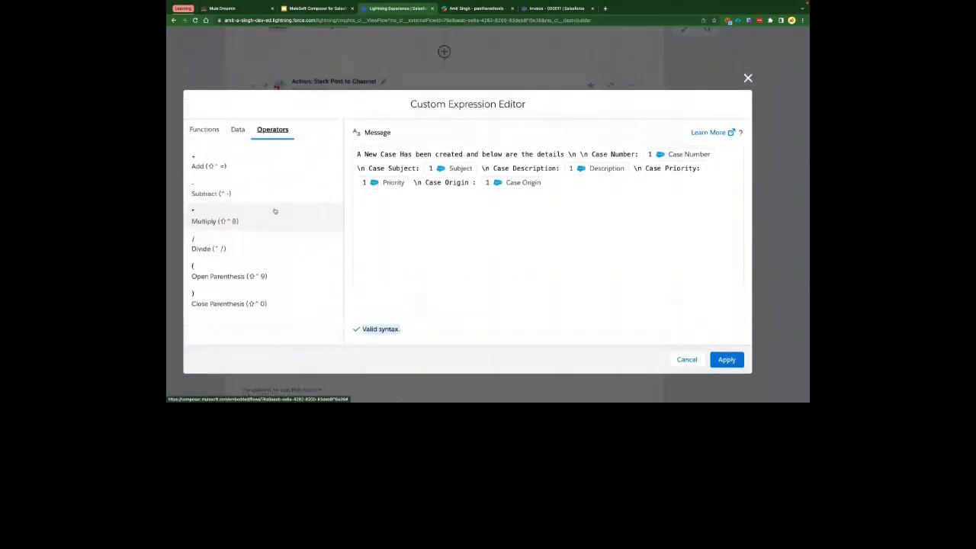
left_click(238, 129)
left_click(207, 133)
scroll(278, 252, "down", 8)
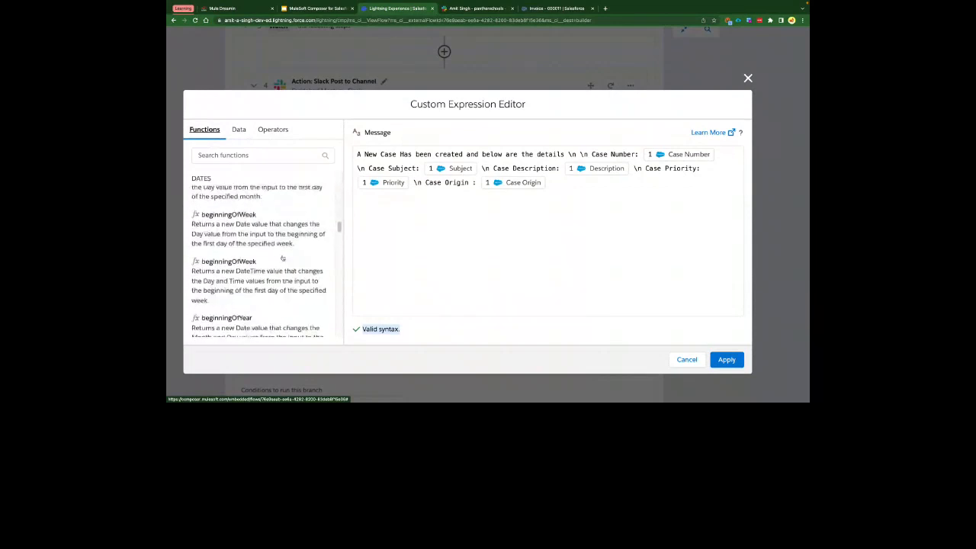
scroll(282, 259, "down", 10)
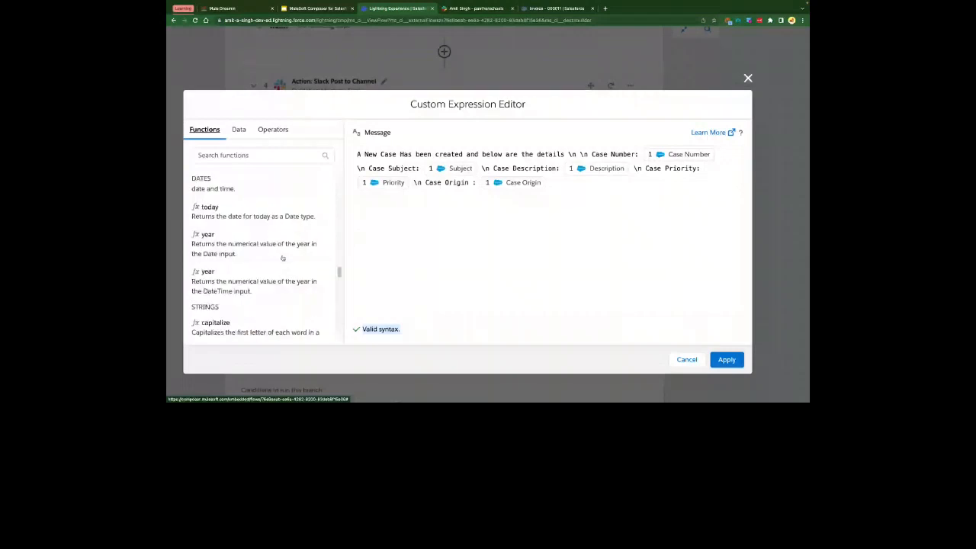
scroll(282, 258, "up", 10)
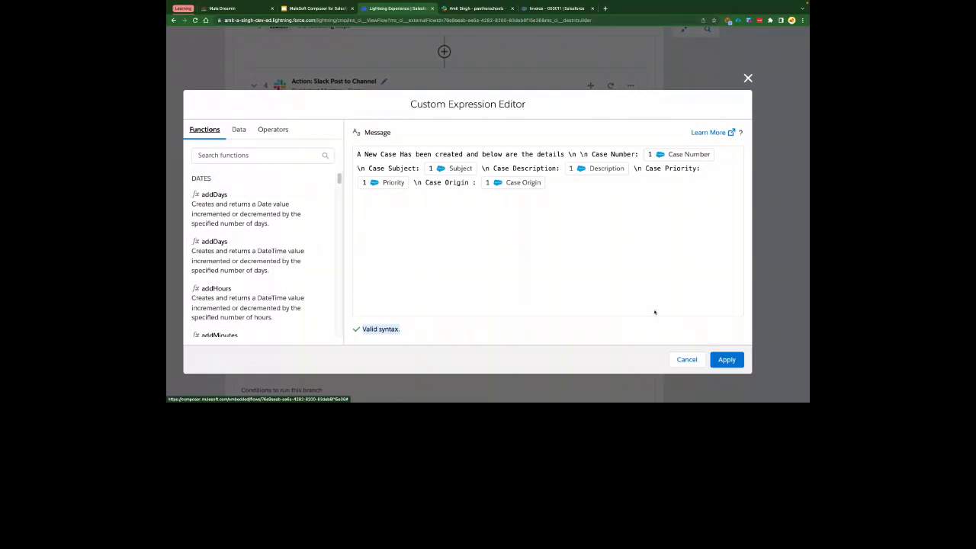
- Apply the custom expression to the Message field of the Slack Post to Channel action
left_click(727, 359)
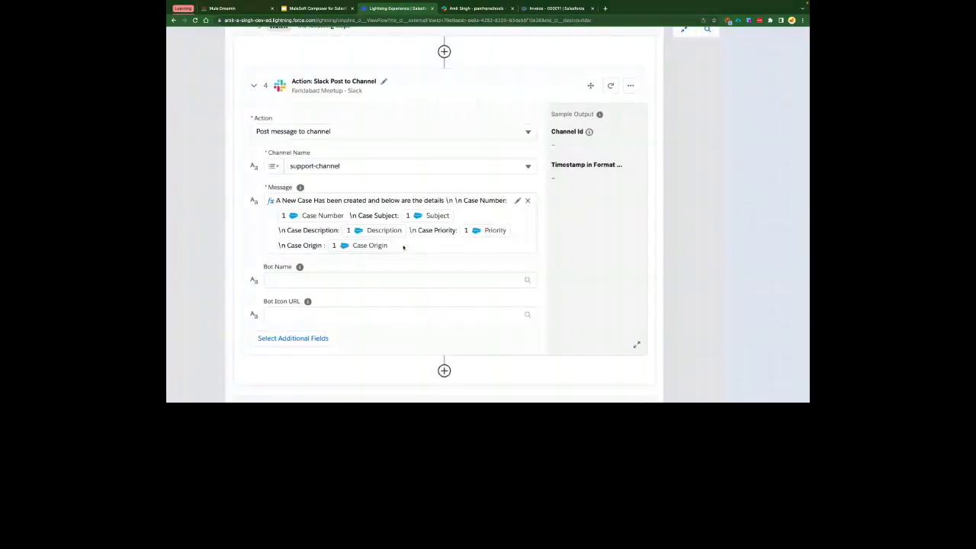
key("ctrl+minus")
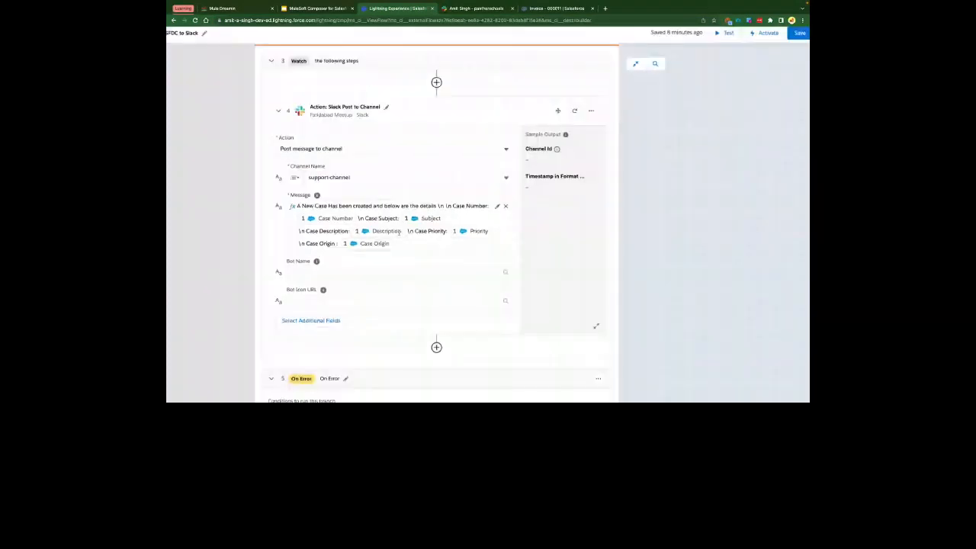
key("ctrl+minus")
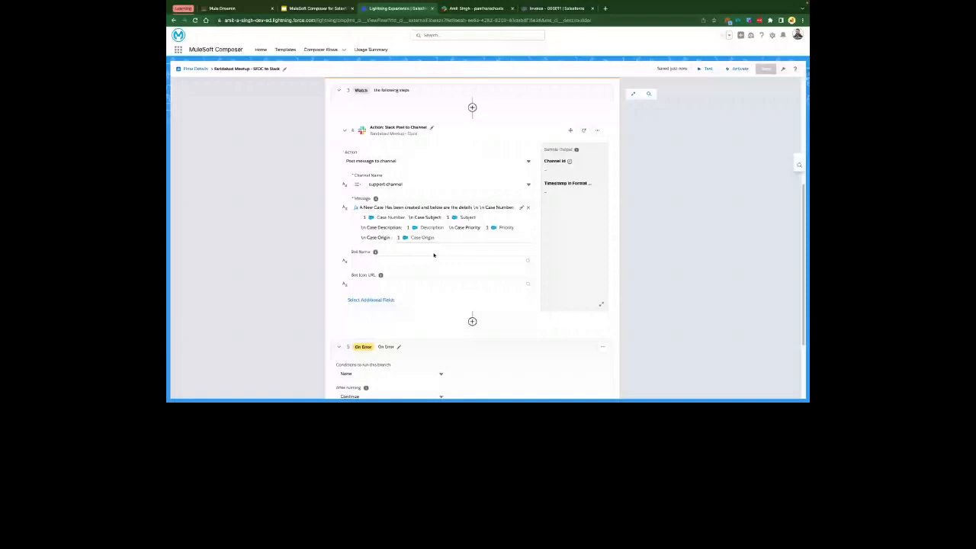
- Set the On Error branch to Stop after running and save the flow
scroll(465, 248, "down", 1)
scroll(448, 238, "down", 2)
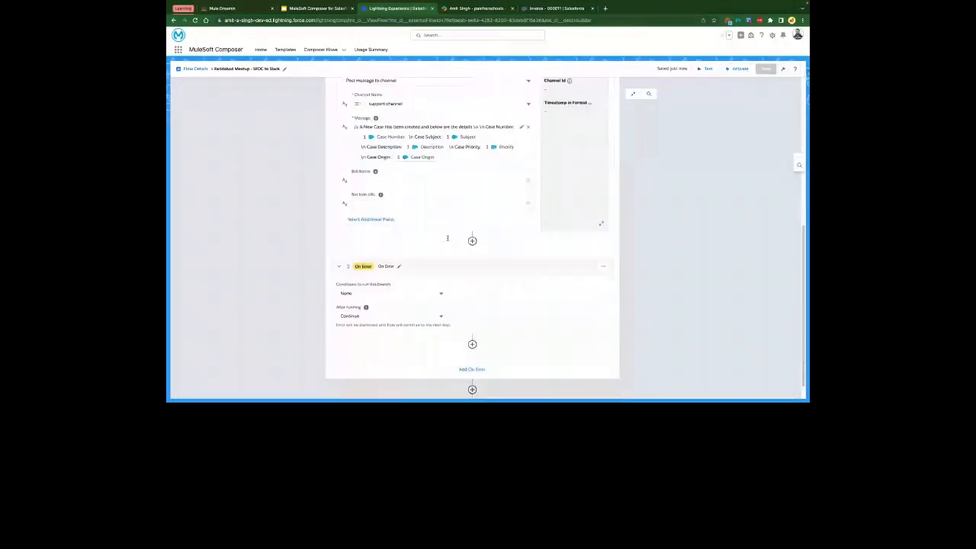
scroll(446, 244, "down", 1)
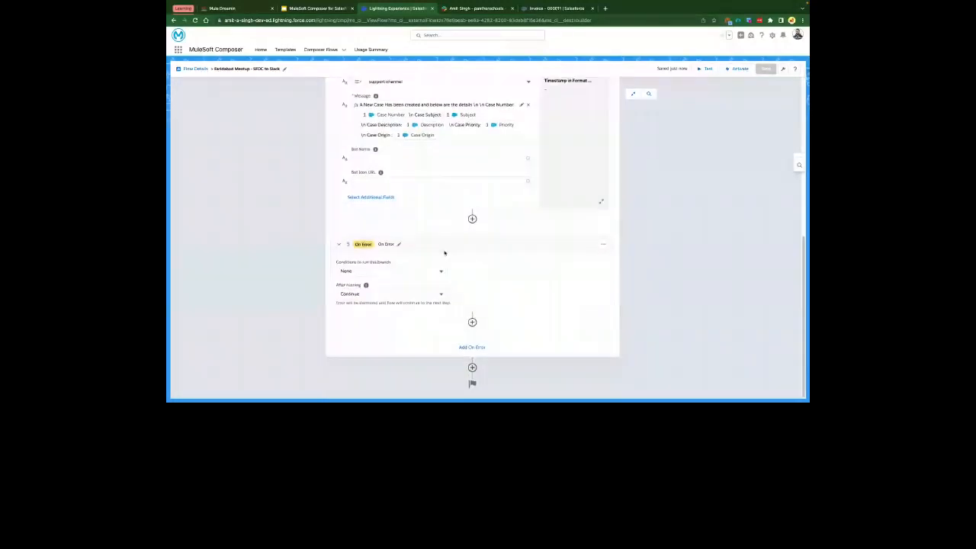
left_click(400, 293)
left_click(382, 314)
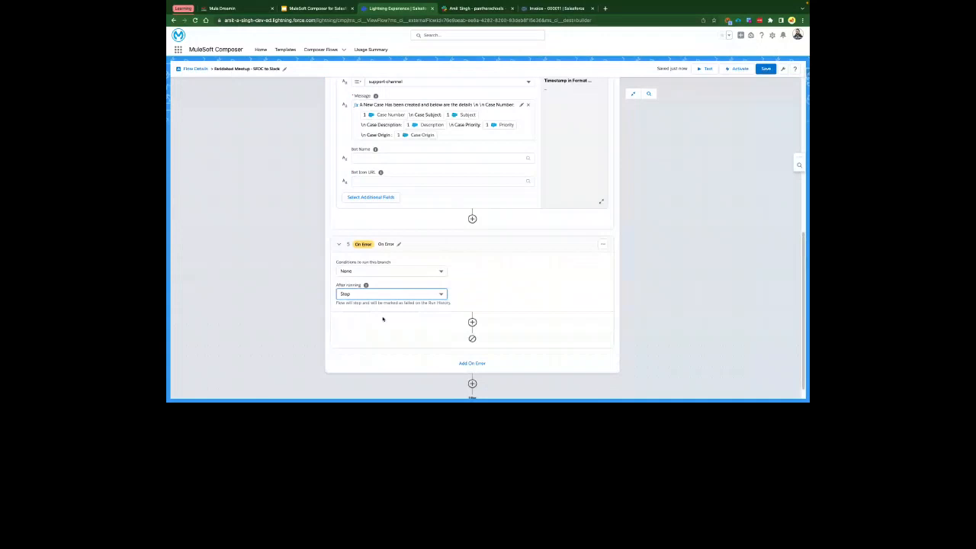
scroll(427, 305, "down", 1)
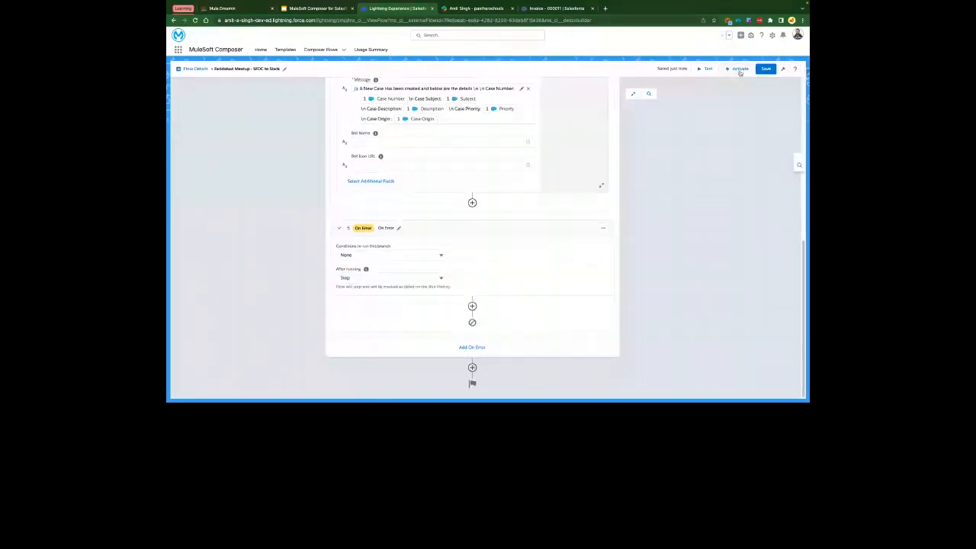
left_click(765, 69)
- Duplicate the flow's browser tab and find and open the Composer Errors object in the copy
left_click(178, 50)
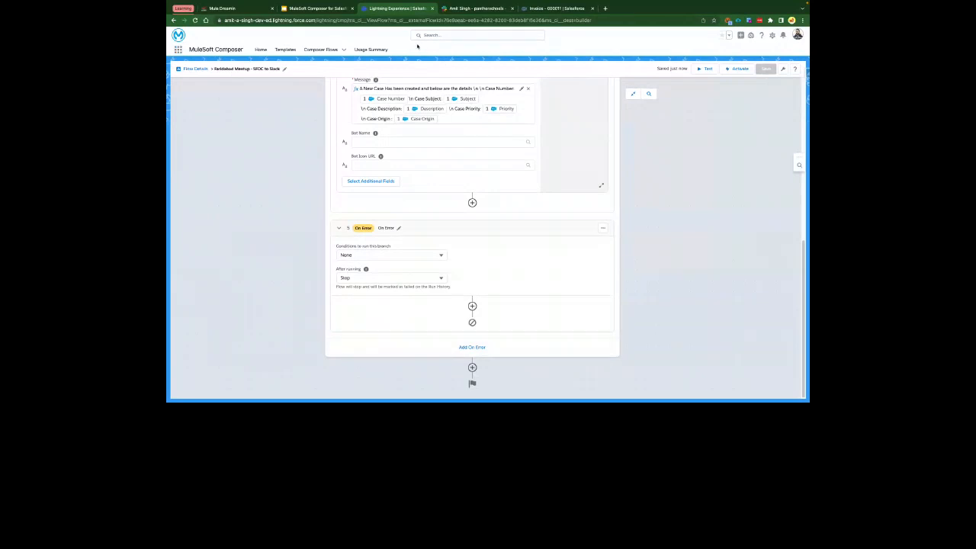
right_click(394, 11)
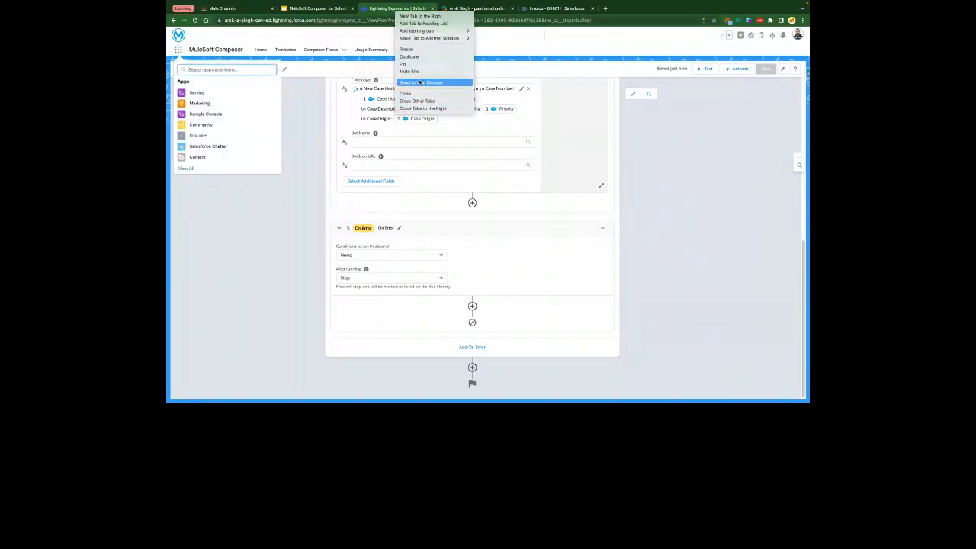
left_click(417, 58)
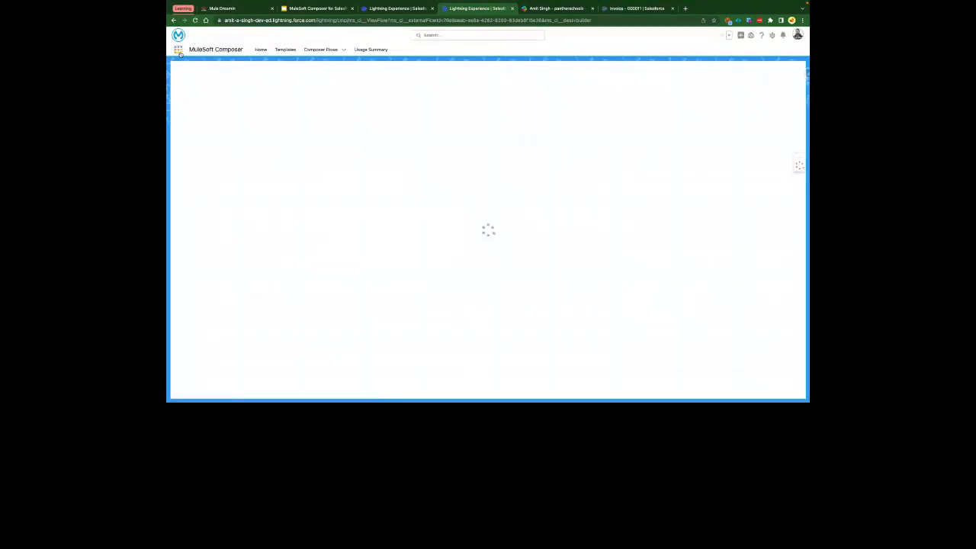
left_click(178, 50)
type("comp")
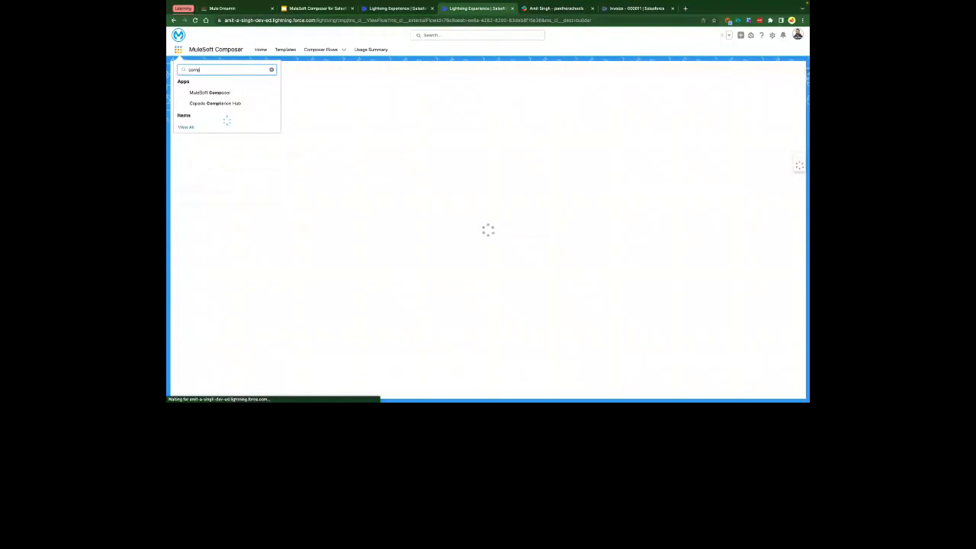
key("BackSpace")
key("BackSpace")
key("BackSpace")
key("BackSpace")
type("error")
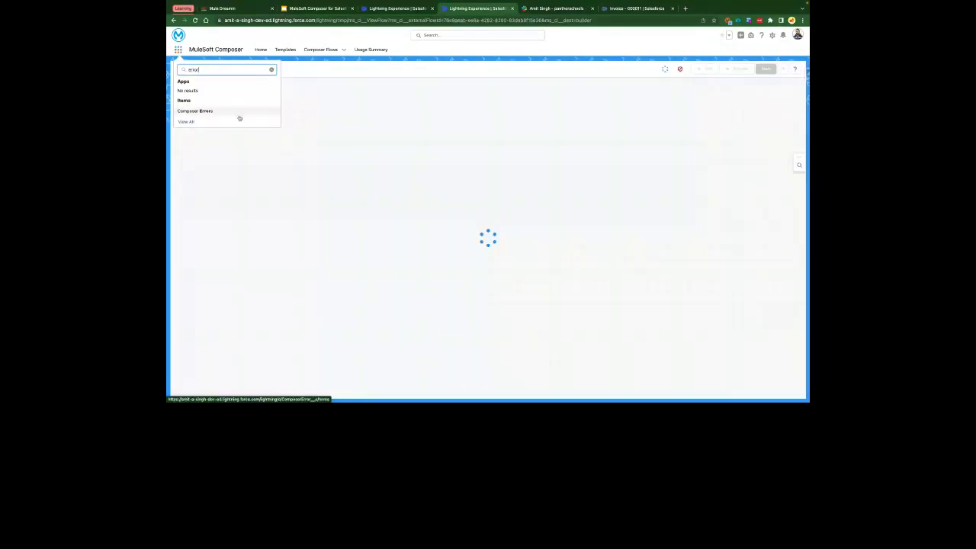
left_click(214, 111)
- Show all Composer Errors and try to open the second record, keeping the flow's unsaved edits
left_click(241, 74)
left_click(230, 101)
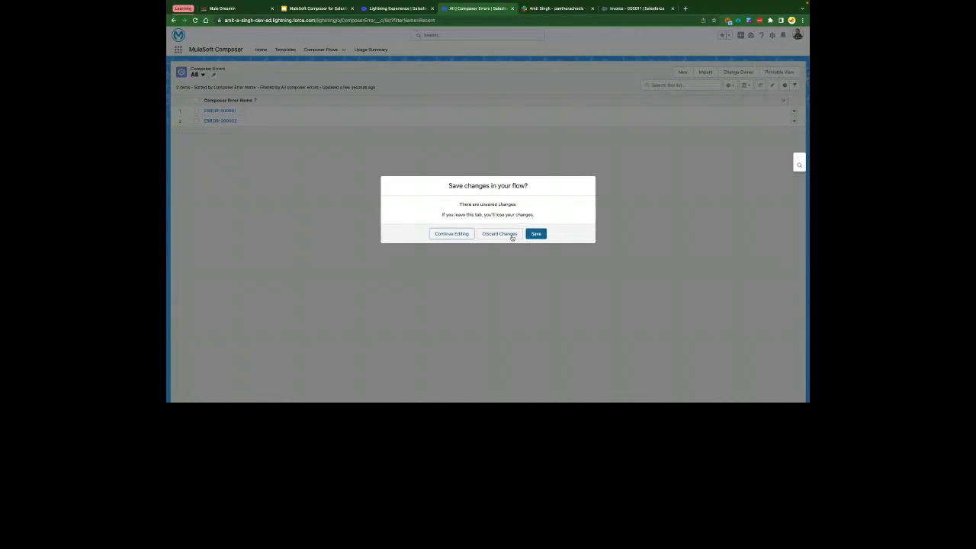
left_click(456, 235)
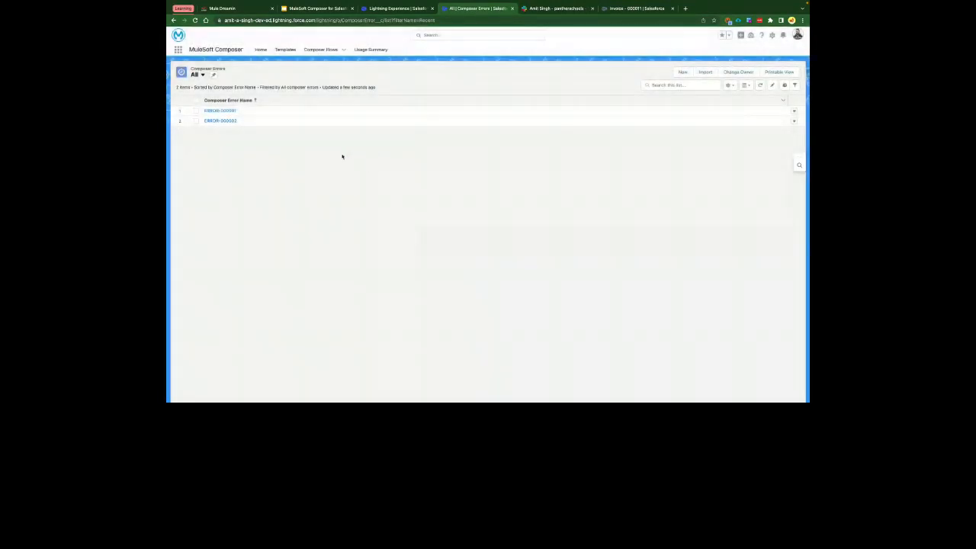
left_click(220, 120)
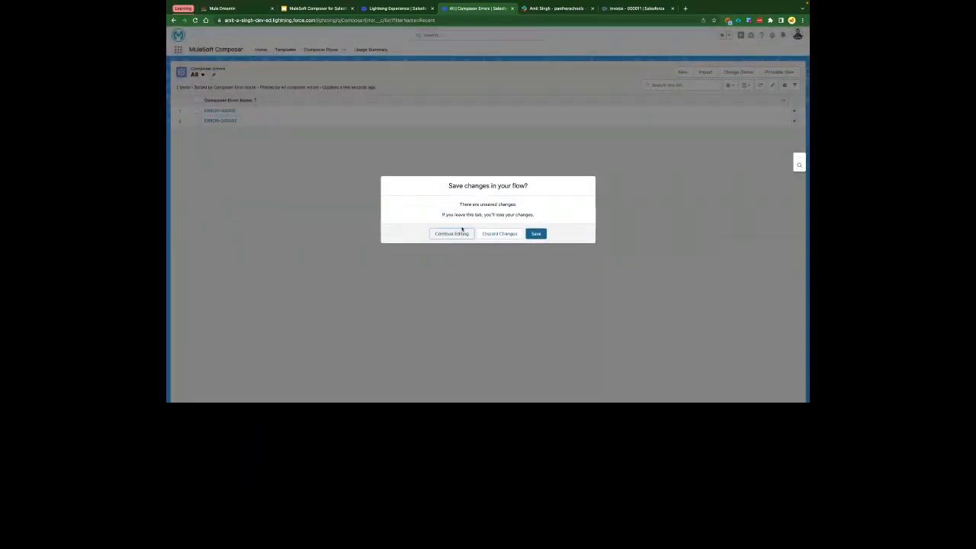
left_click(393, 9)
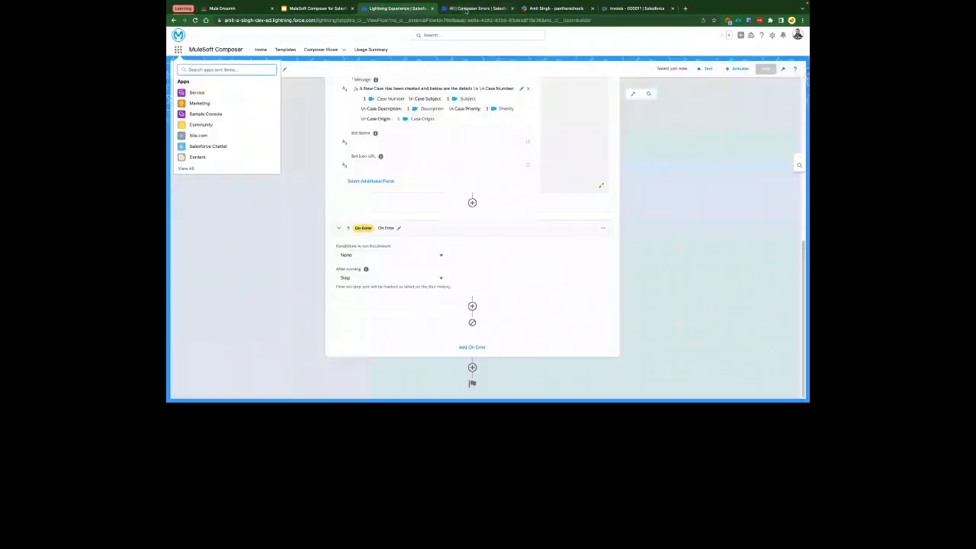
left_click(470, 9)
- Reload the Composer Errors page and open ERROR-000001 to examine its payload, error description and error type fields
key("Escape")
left_click(451, 21)
key("Return")
key("Return")
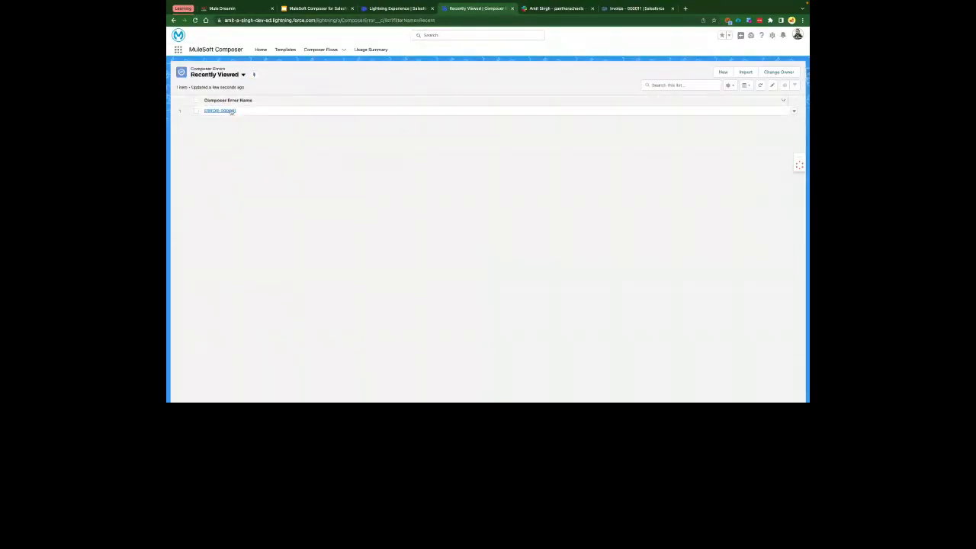
left_click(231, 111)
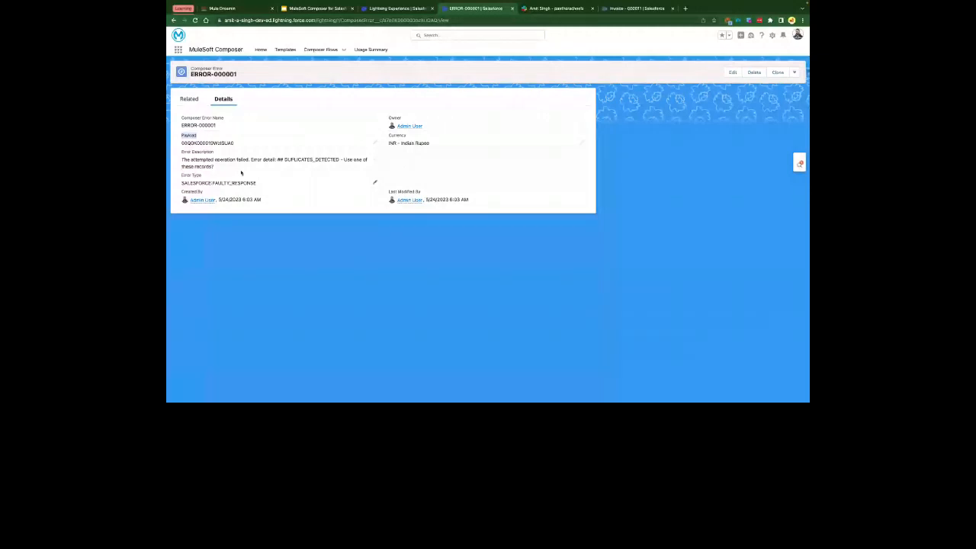
- Back in the original flow tab, add a Salesforce system action to the On Error branch using the "Faridabad Meetup - Salesforce" connection
left_click(383, 9)
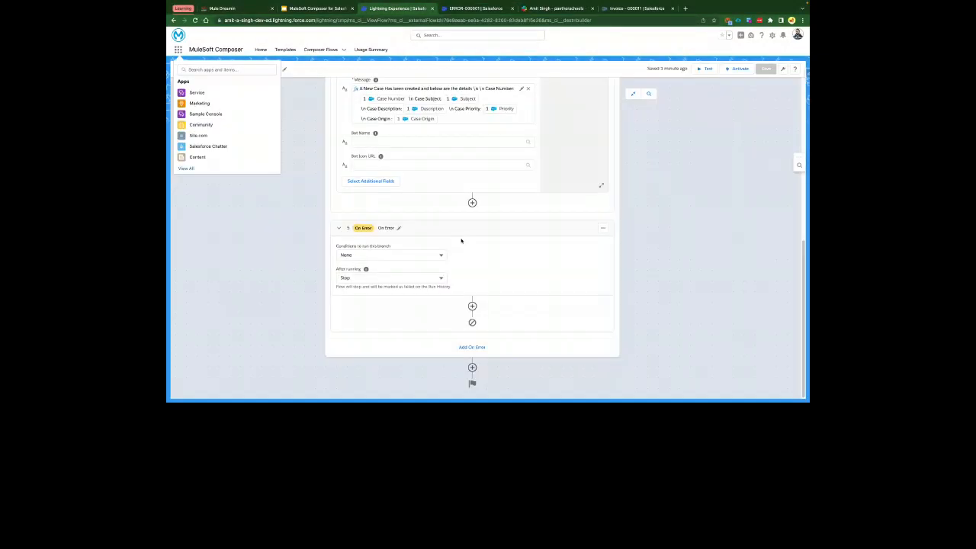
left_click(472, 307)
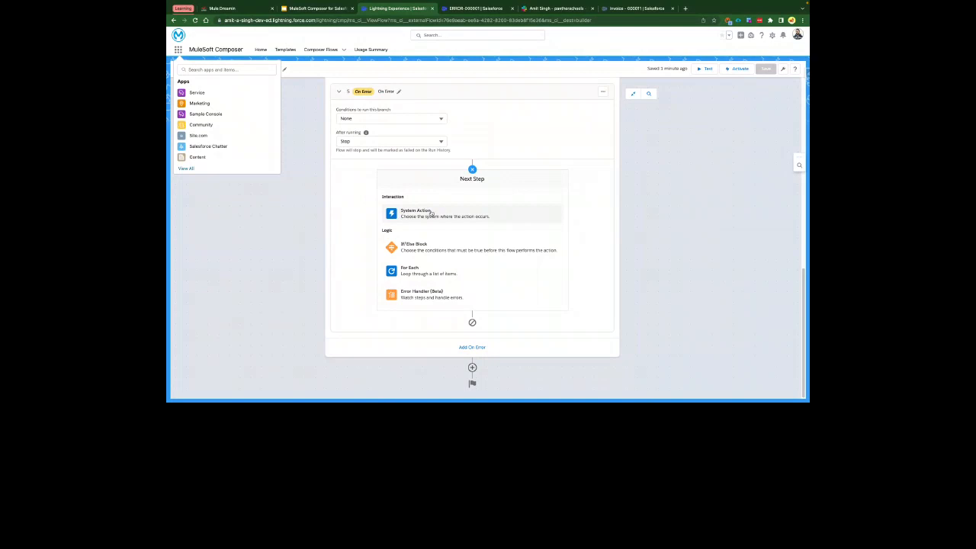
left_click(432, 214)
scroll(408, 335, "down", 2)
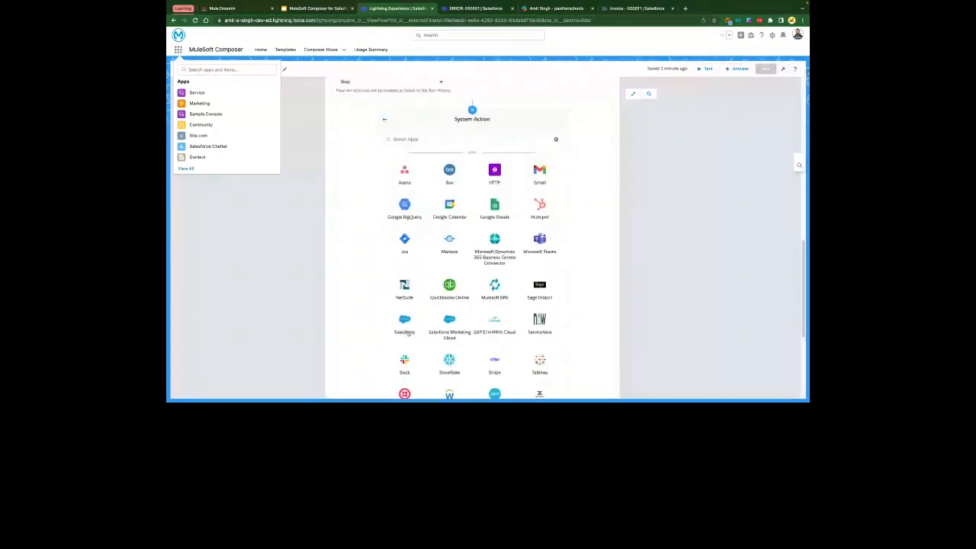
left_click(409, 332)
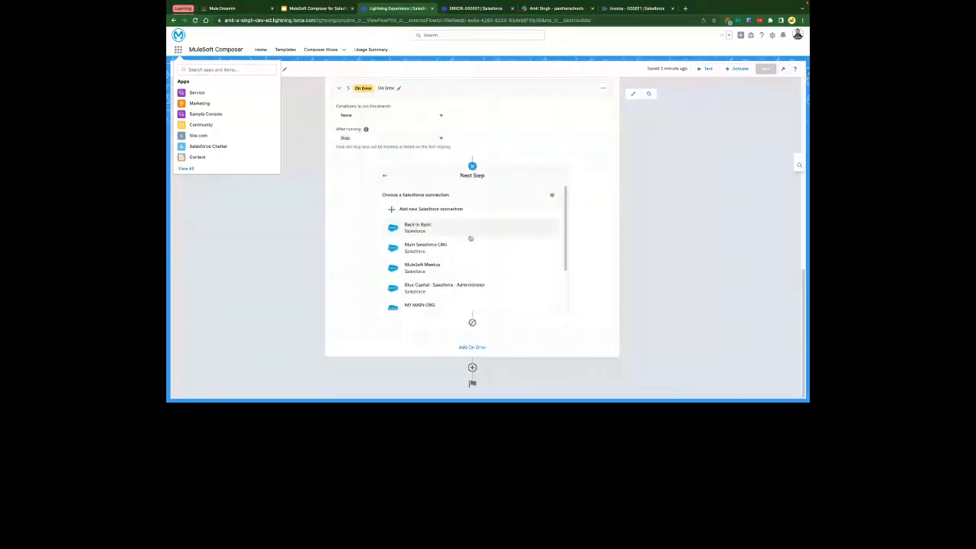
scroll(471, 239, "down", 2)
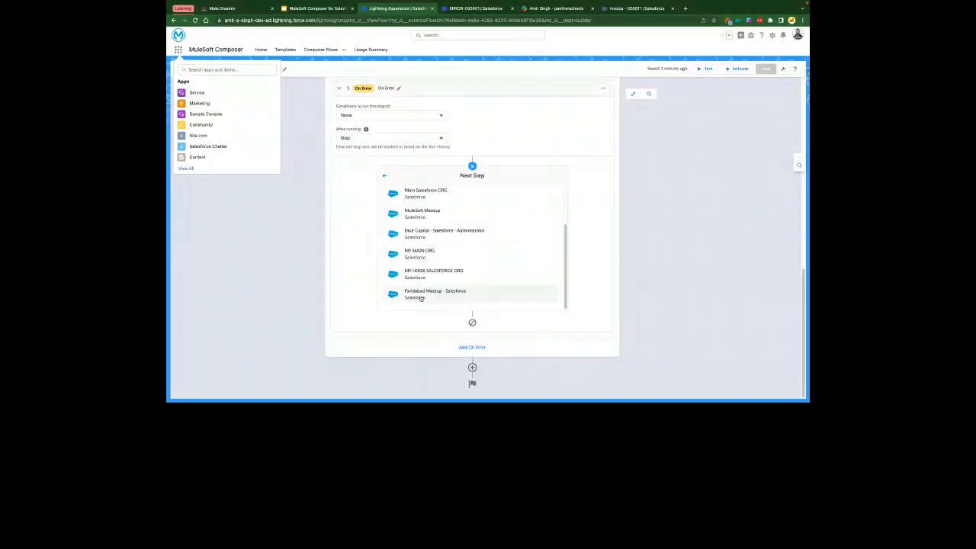
left_click(455, 295)
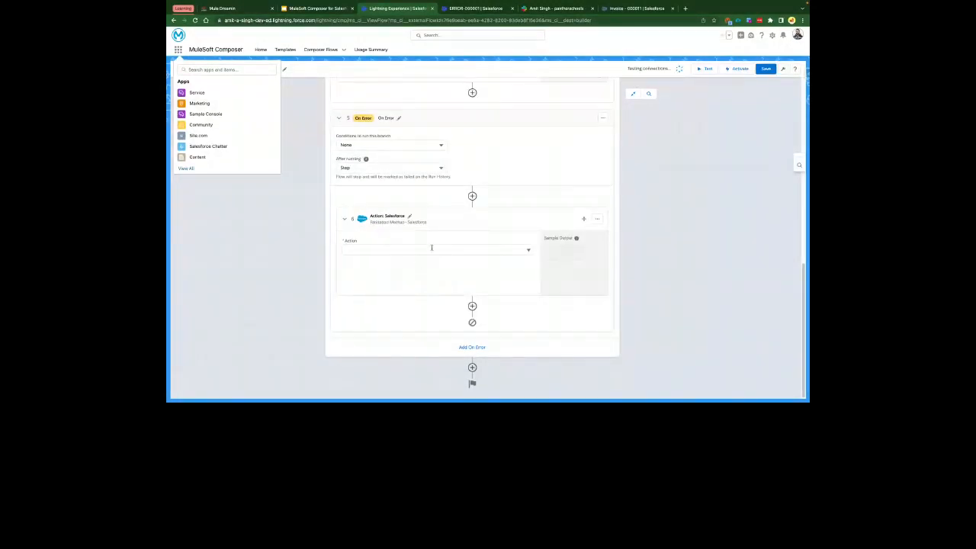
- Set the On Error branch's Salesforce action to Create new record and save the flow
left_click(406, 250)
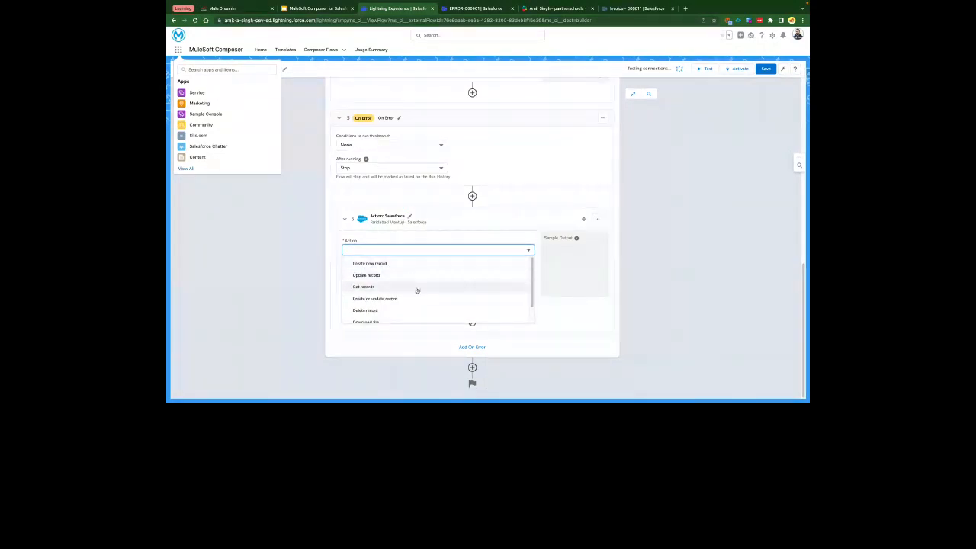
scroll(417, 290, "down", 2)
scroll(392, 316, "up", 2)
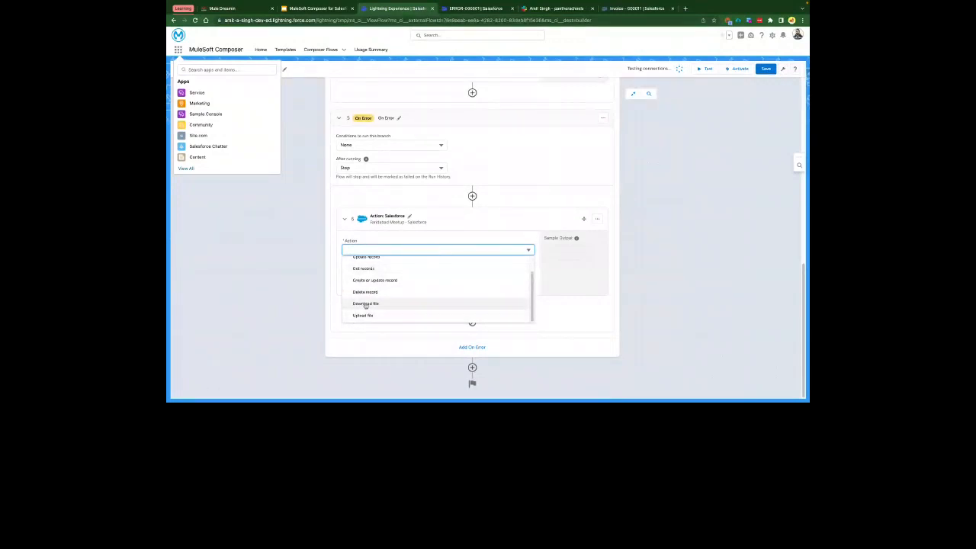
scroll(394, 308, "down", 2)
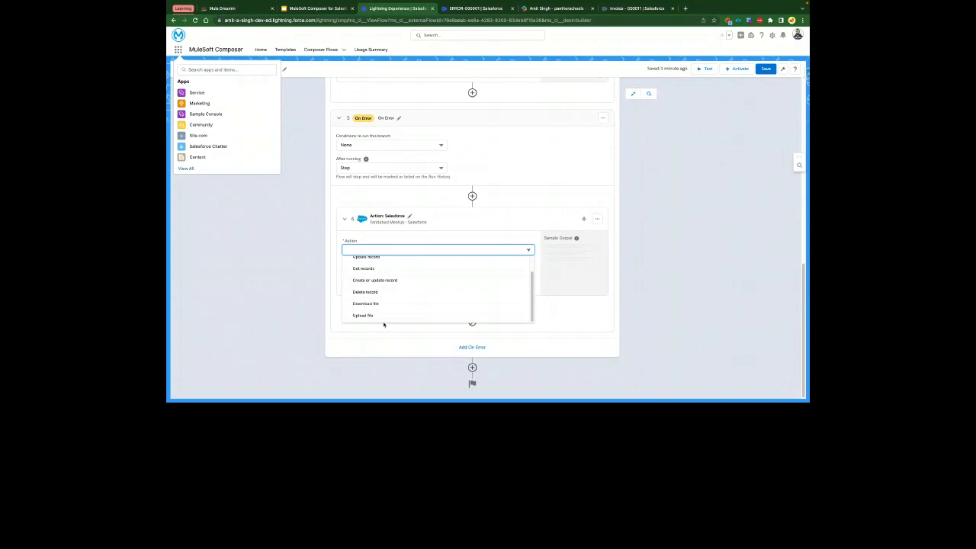
scroll(373, 278, "up", 2)
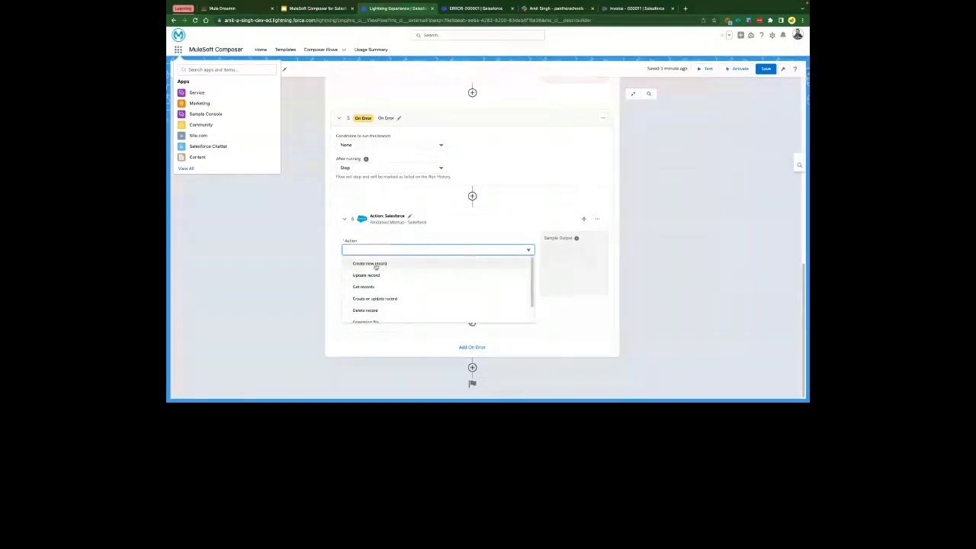
left_click(376, 266)
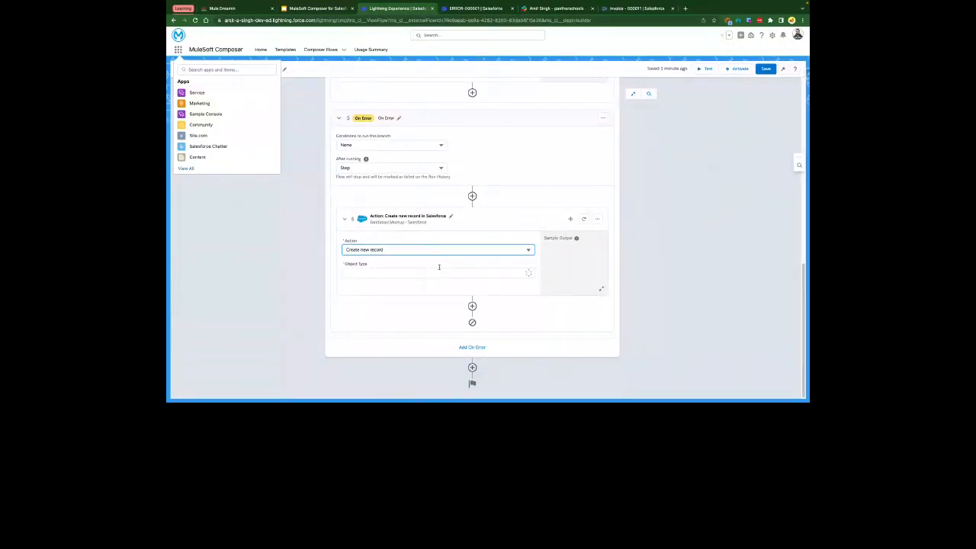
left_click(767, 71)
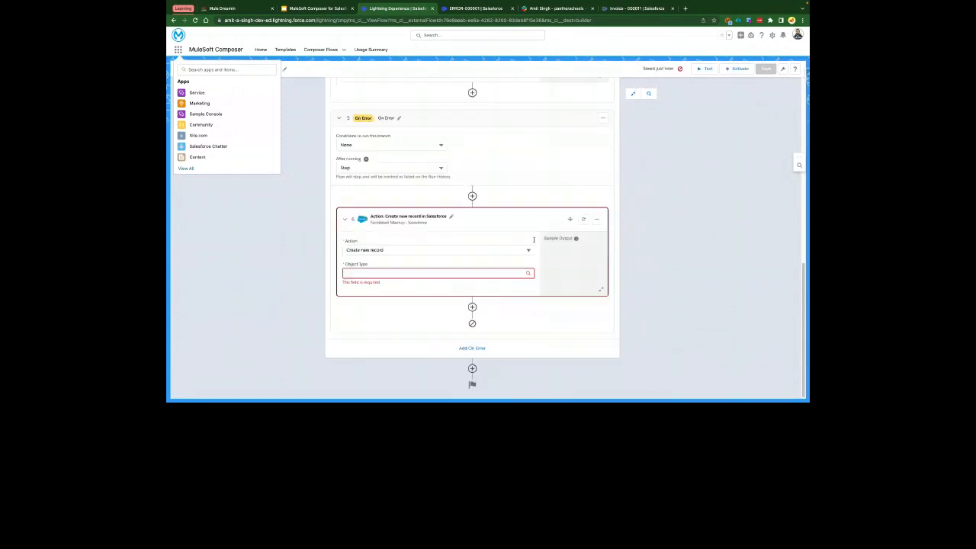
- Set the object type of the On Error branch's Salesforce create action to Composer Error
left_click(376, 273)
type("Compe")
key("BackSpace")
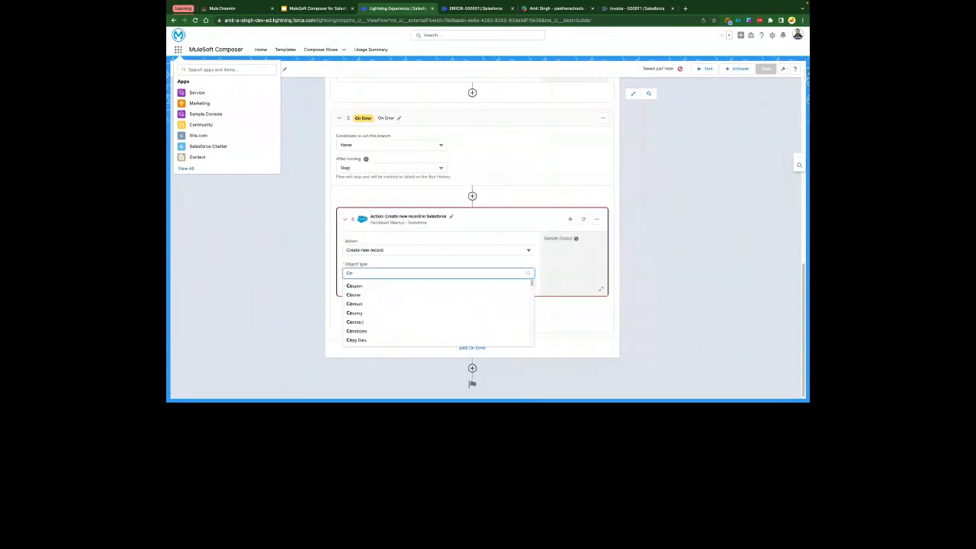
type("o")
left_click(383, 286)
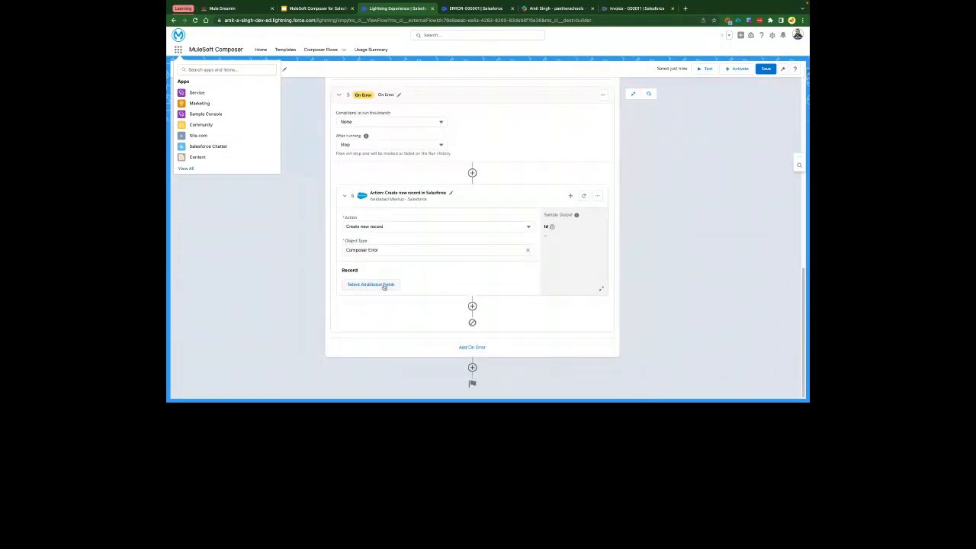
- Add the Error Description, Error Type and Payload fields to the Composer Error record in the On Error action
left_click(385, 288)
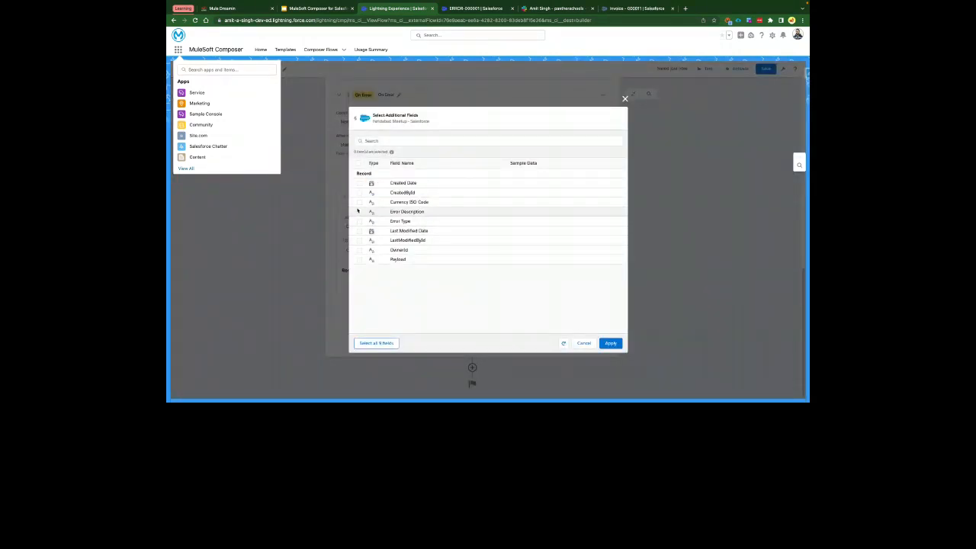
left_click(359, 212)
left_click(359, 222)
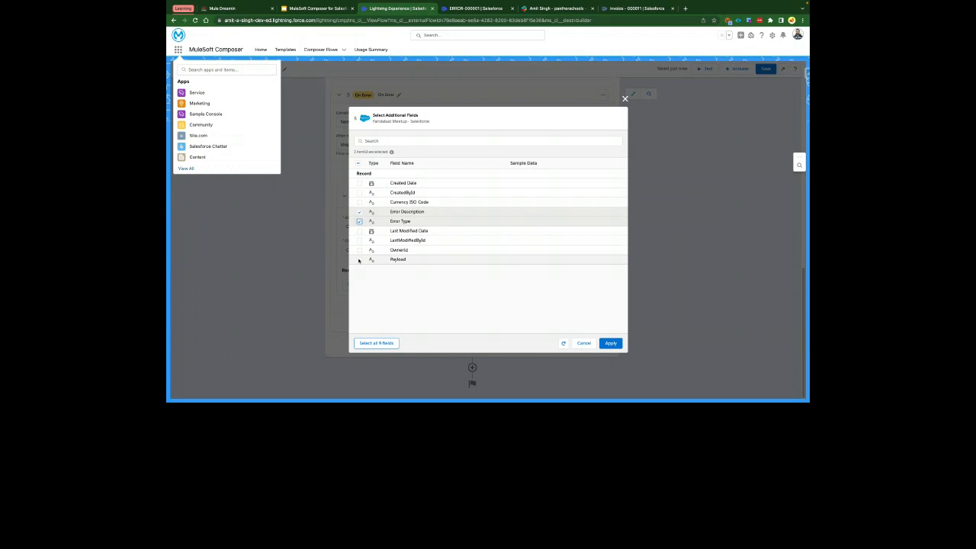
left_click(359, 260)
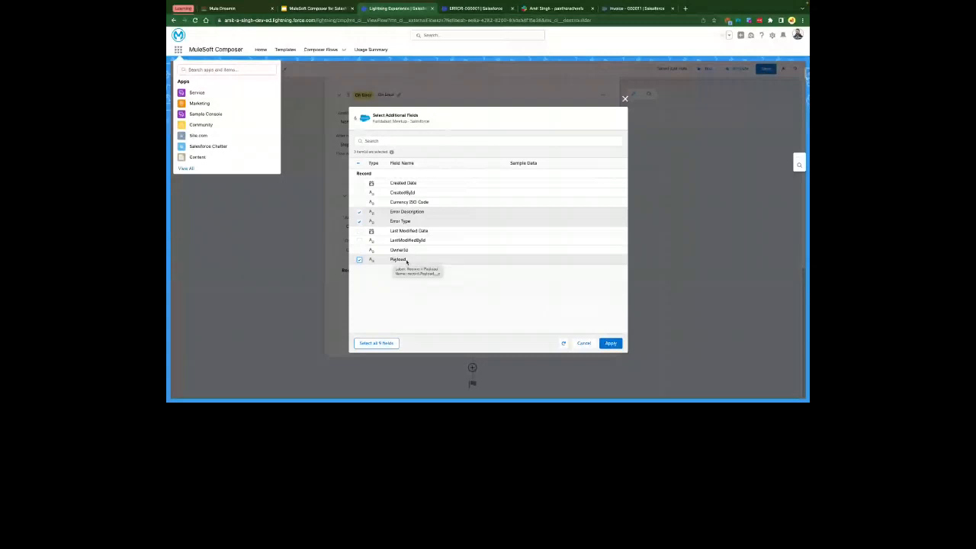
left_click(614, 345)
- Map the record's Error Description and Error Type fields to the Error Handler's matching Error Description and Error Type outputs
scroll(489, 331, "down", 1)
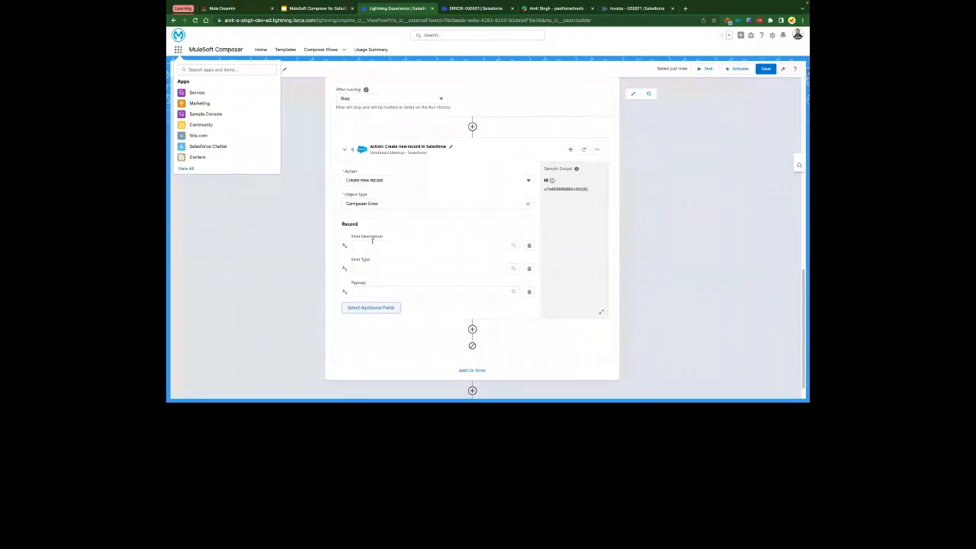
scroll(374, 239, "up", 2)
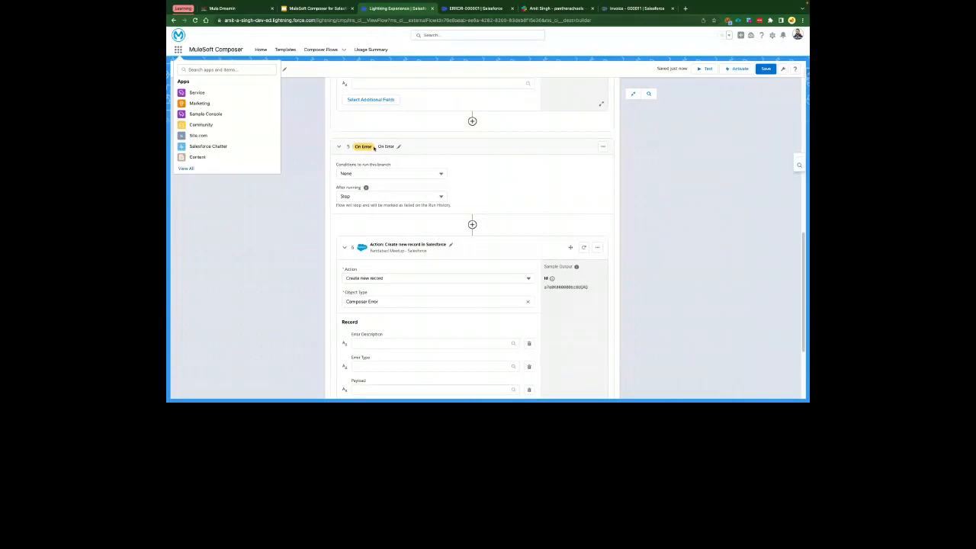
scroll(377, 229, "down", 2)
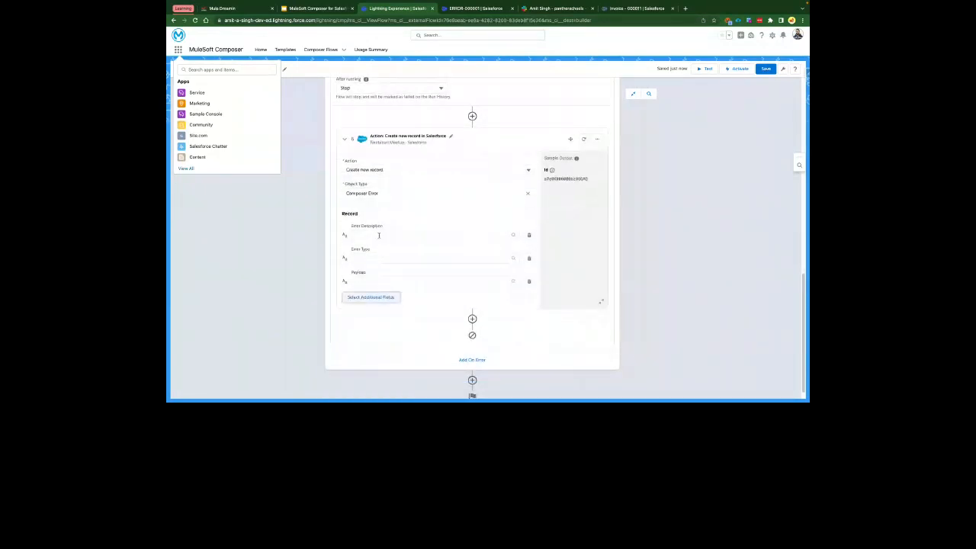
left_click(378, 236)
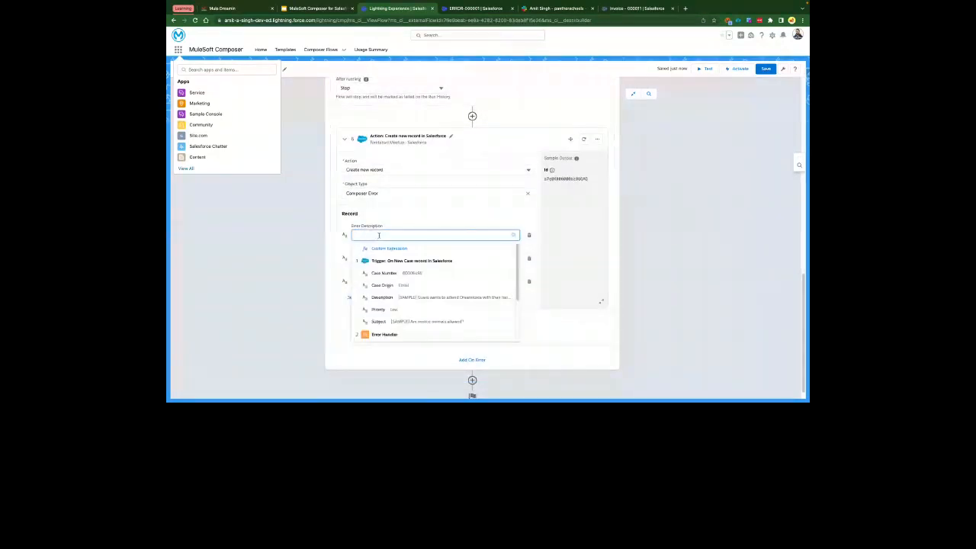
scroll(397, 283, "down", 2)
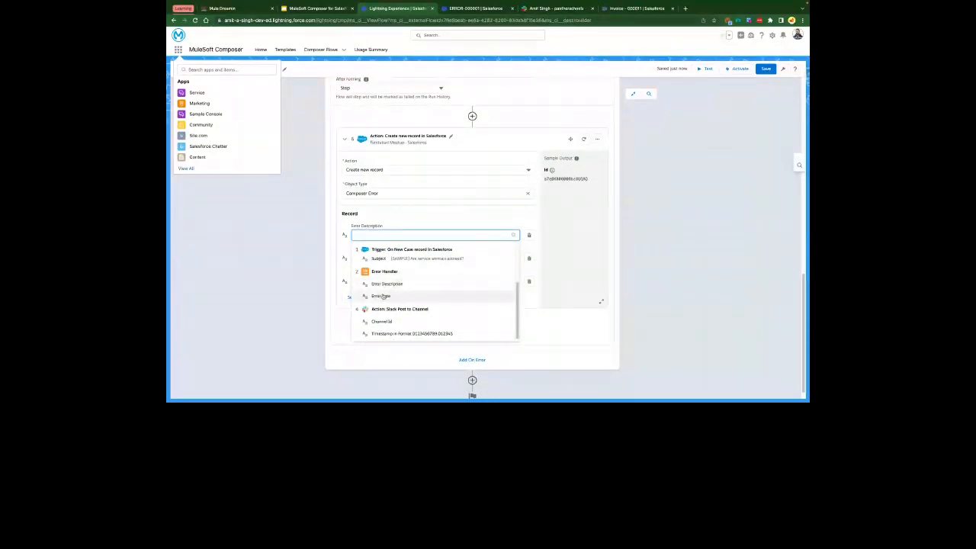
left_click(411, 286)
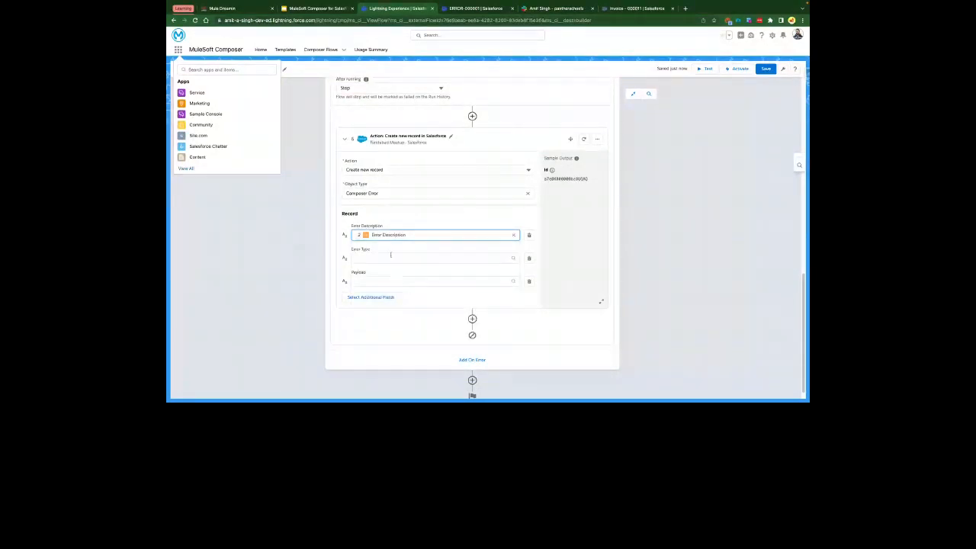
left_click(368, 281)
left_click(379, 257)
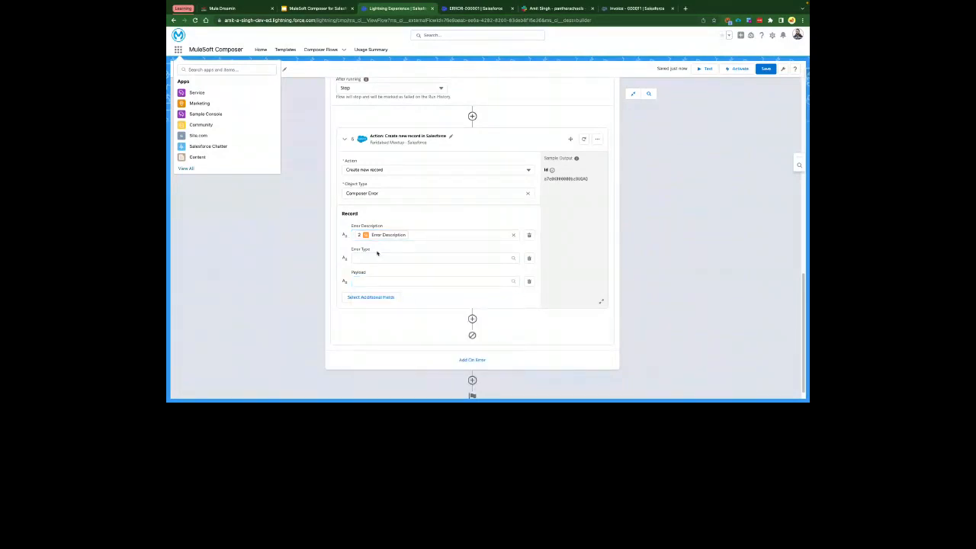
scroll(394, 324, "down", 2)
left_click(394, 337)
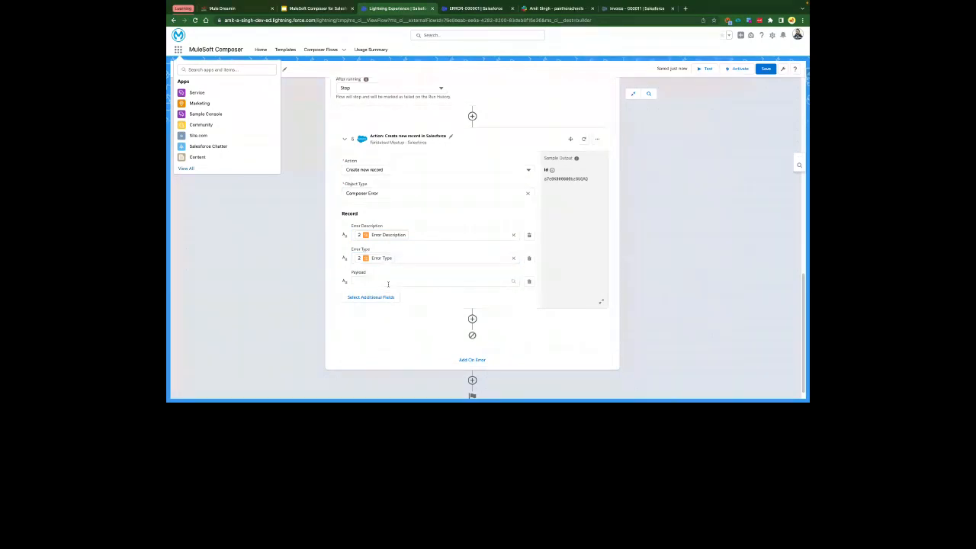
- Copy the full custom expression from the Slack action's Message field, leaving the original unchanged
scroll(431, 215, "up", 5)
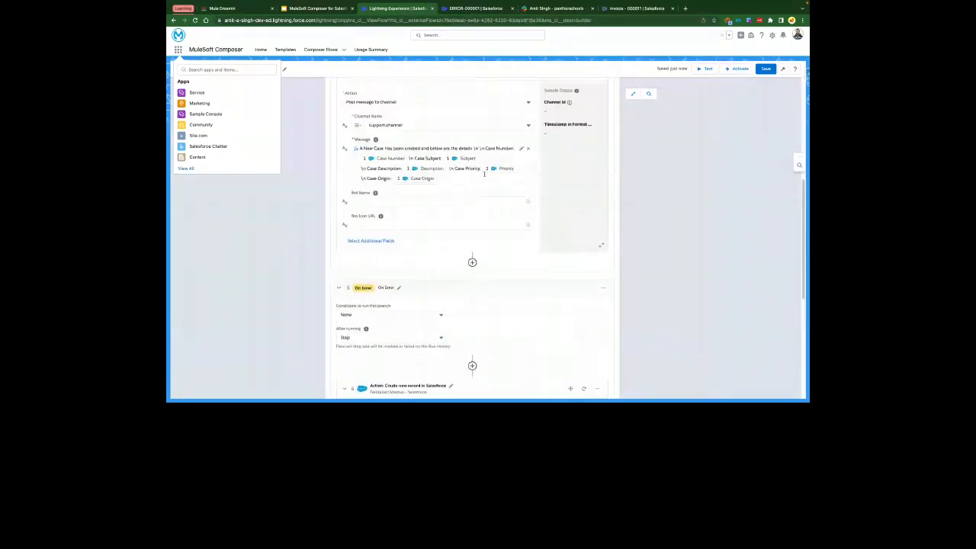
left_click(522, 147)
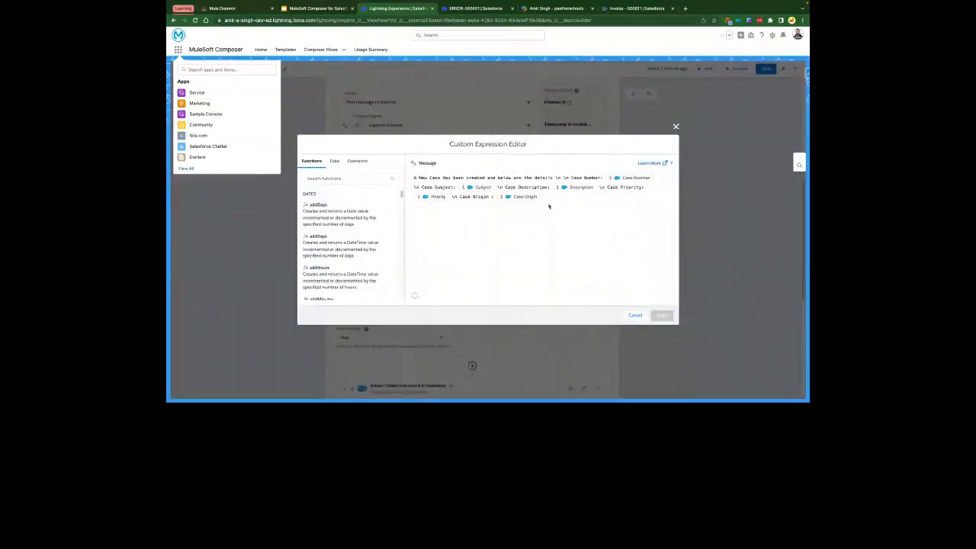
left_click_drag(545, 196, 413, 177)
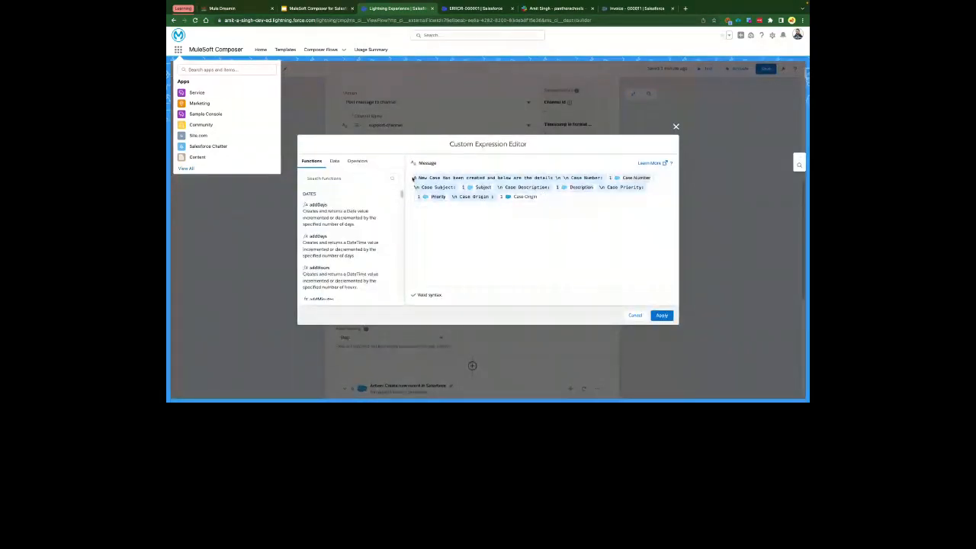
left_click(571, 215)
left_click_drag(571, 216, 408, 180)
left_click(634, 314)
- Fill the Composer Error record's Payload with the copied case-details message as a custom expression and save the flow
scroll(452, 283, "down", 5)
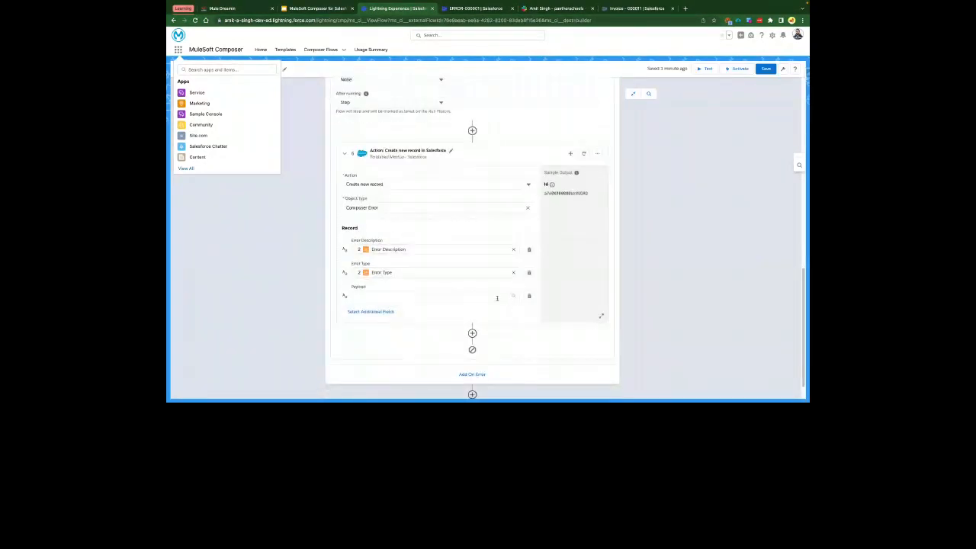
left_click(497, 297)
left_click(507, 190)
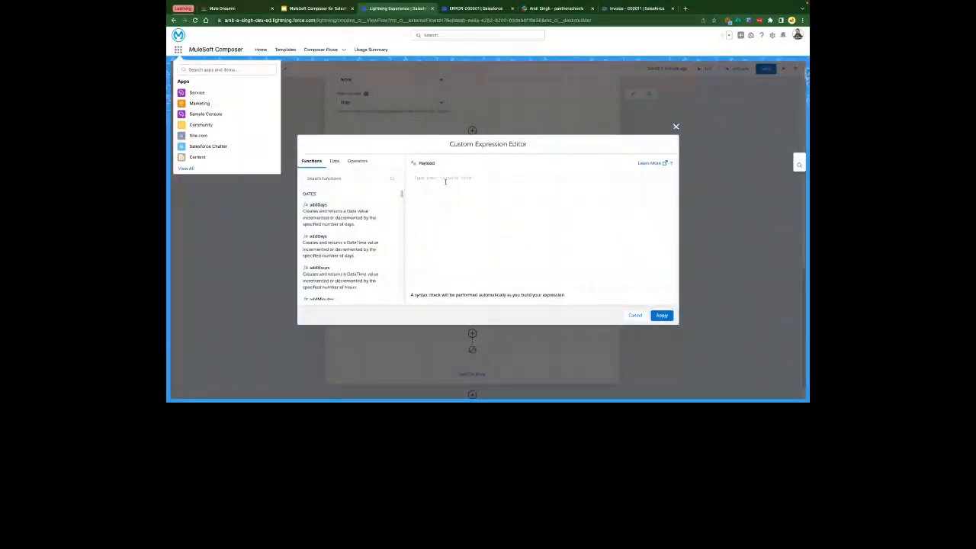
type("A New Case has been created and below are the details \\n \\n Case Number: 1 Case Number \\n Case Subject: 1 Subject \\n Case Description: 1 Description \\n Case Priority: 1 Priority \\n Case Origin : 1 Case Origin")
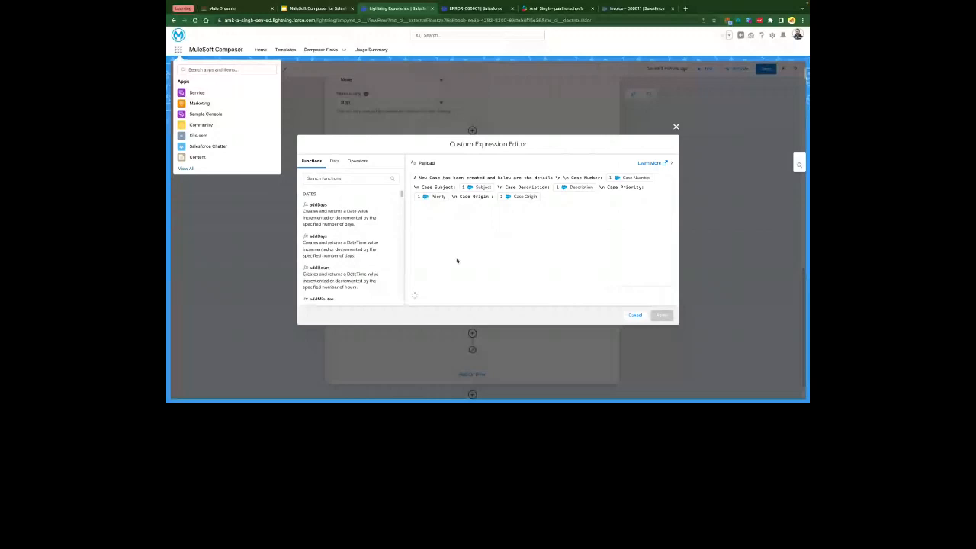
left_click(661, 315)
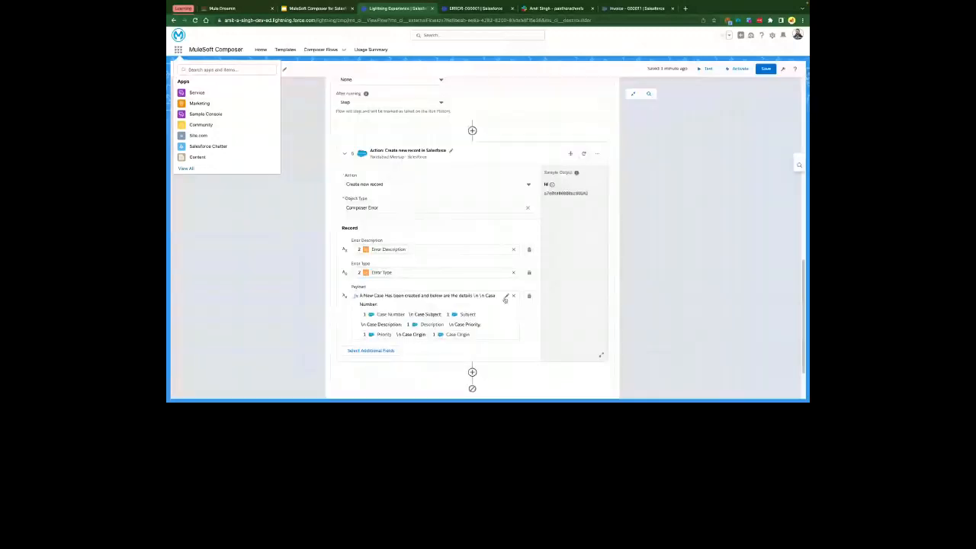
left_click(766, 69)
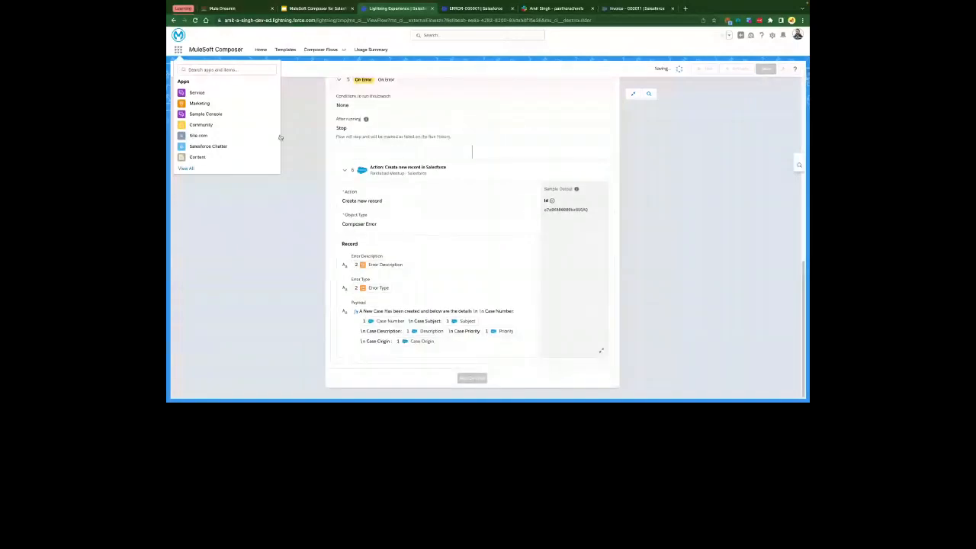
left_click(219, 36)
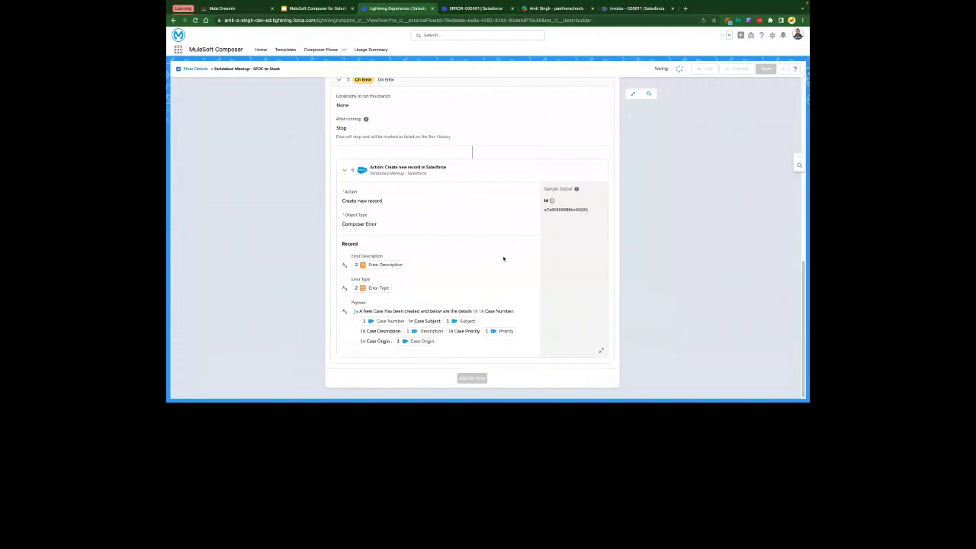
- Review the saved flow from its On Error action back up to the Case trigger, including the Test and Activate options
scroll(503, 259, "down", 1)
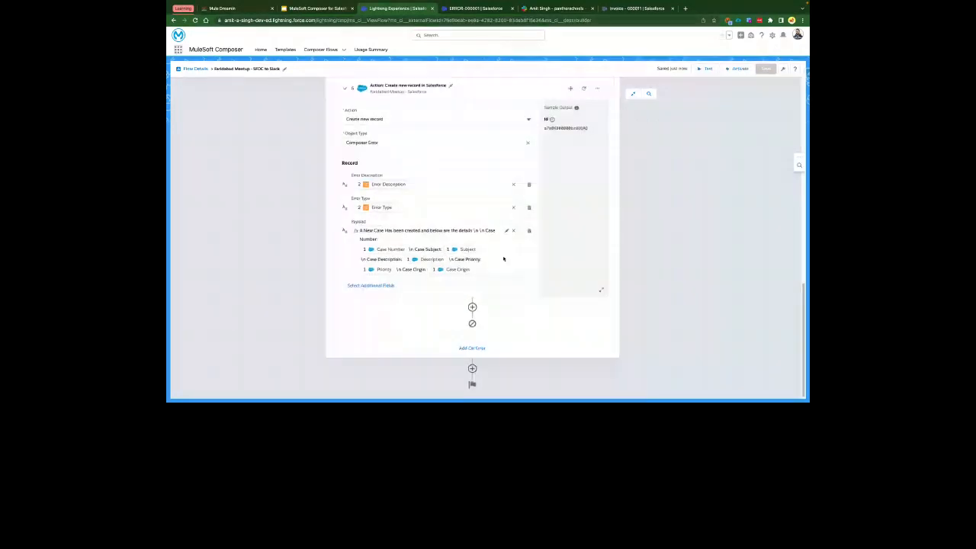
scroll(501, 229, "up", 6)
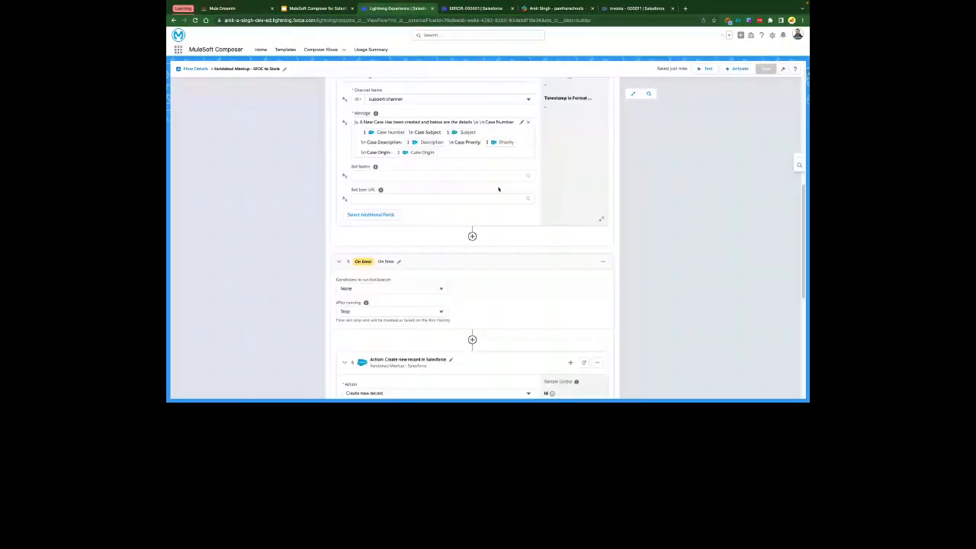
scroll(498, 189, "down", 6)
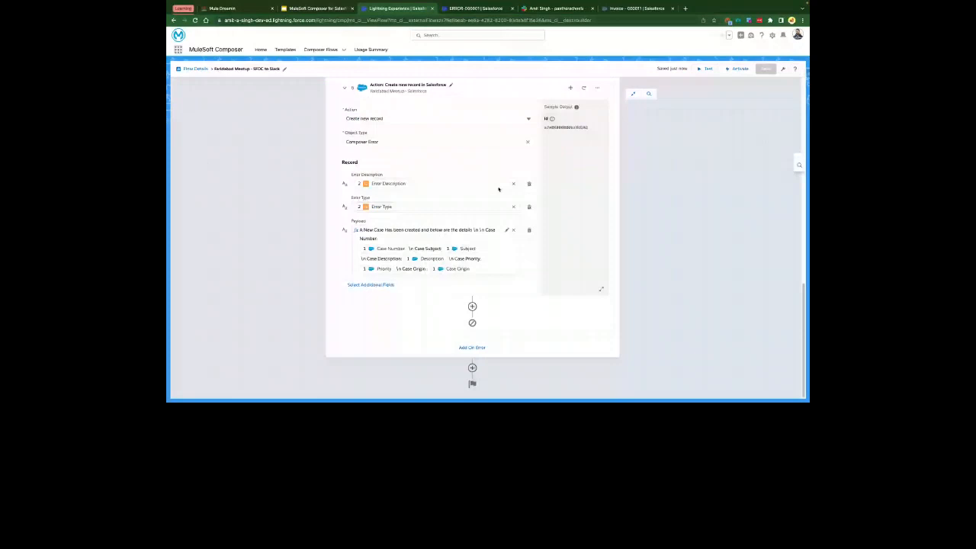
scroll(498, 188, "up", 10)
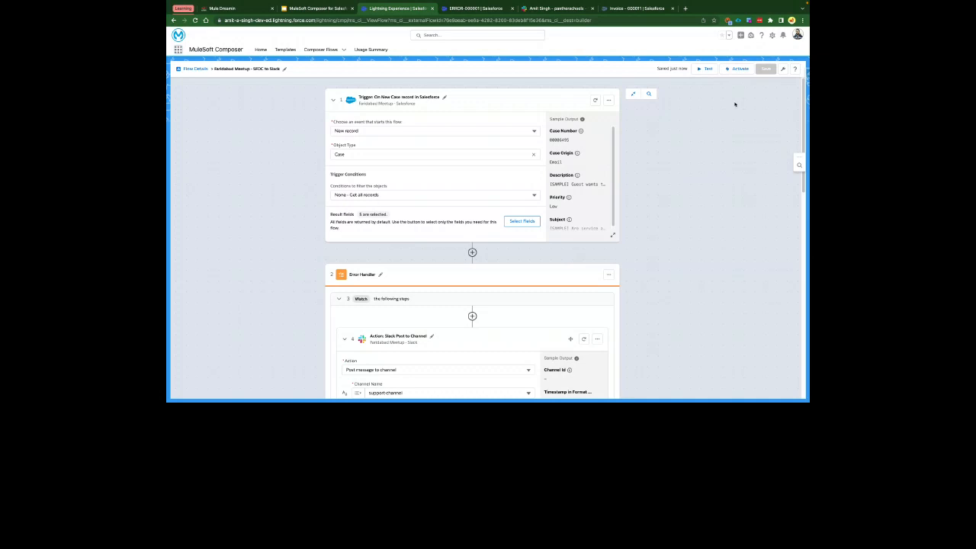
scroll(628, 100, "up", 5)
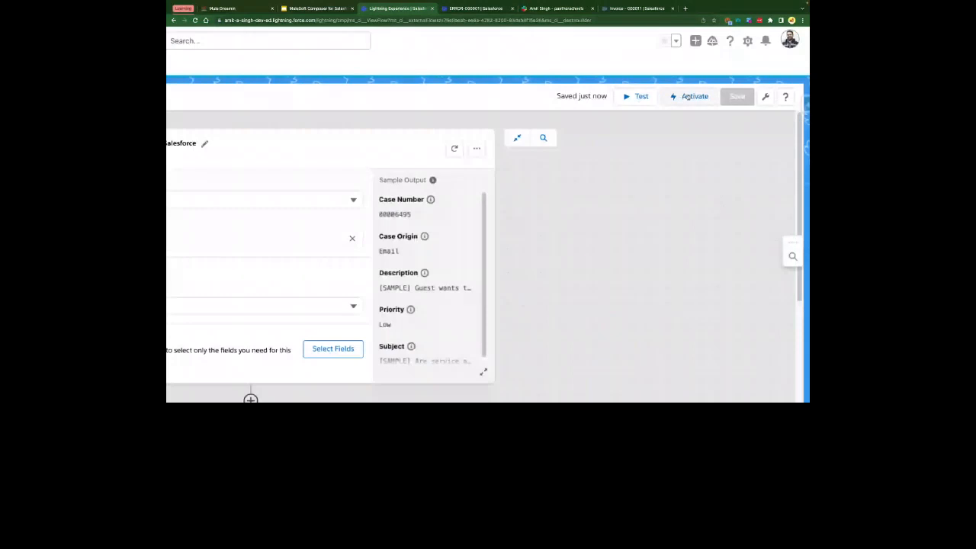
scroll(613, 214, "up", 1)
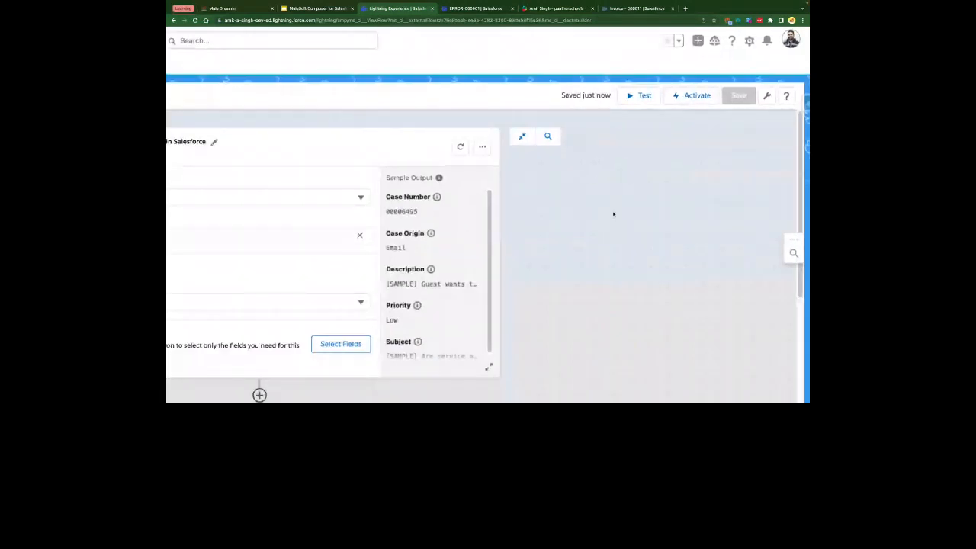
scroll(613, 214, "down", 5)
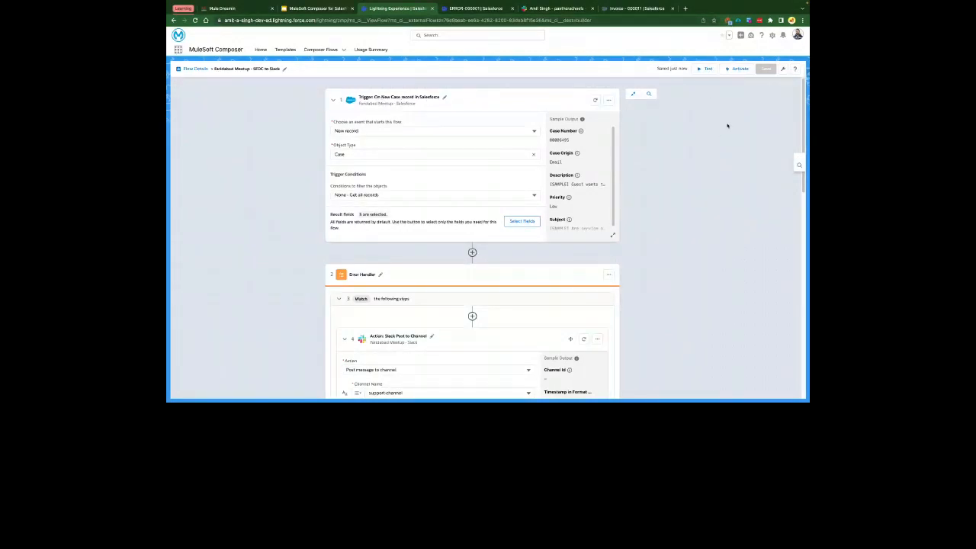
- In the browser tab showing the ERROR-000001 record, open the Cases list
left_click(467, 10)
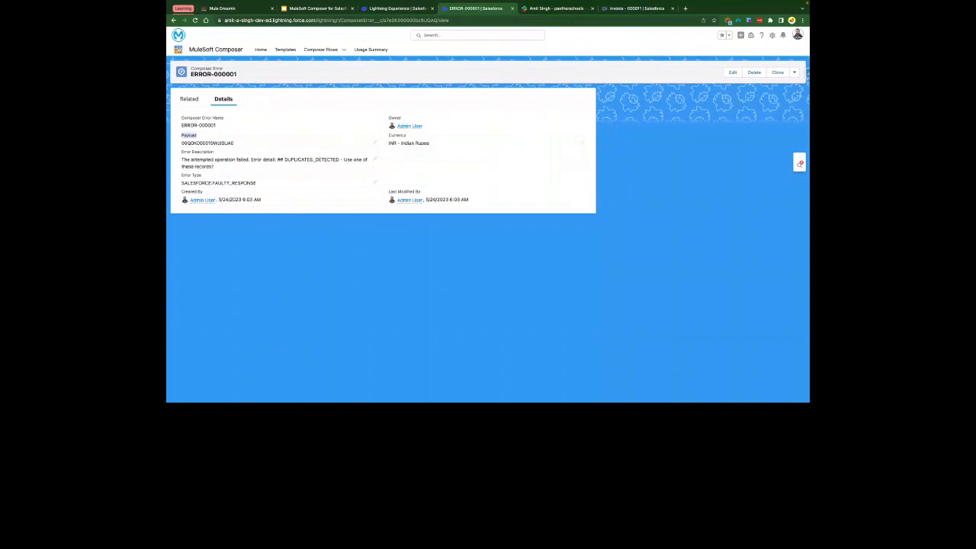
left_click(178, 49)
type("sae")
left_click(187, 111)
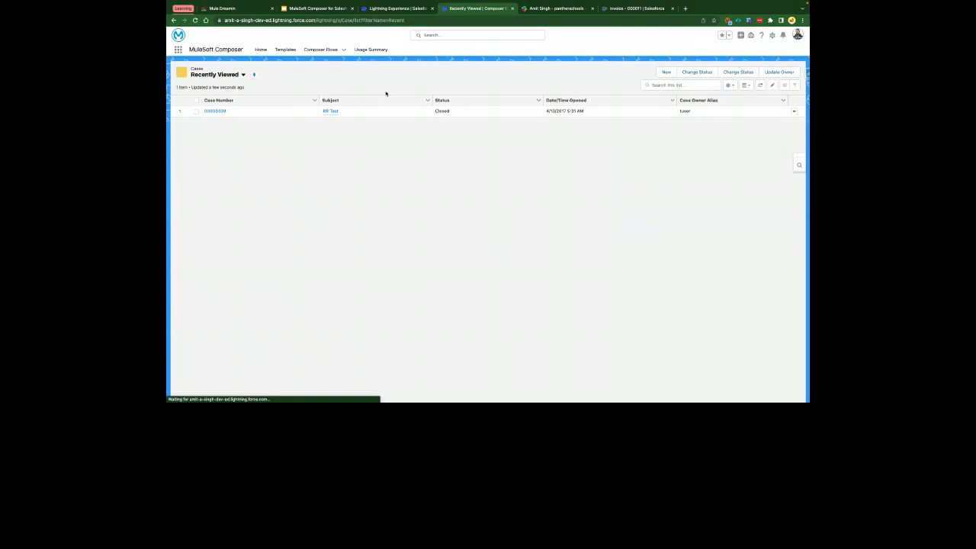
- Return to the flow's browser tab and start a test run of "Faridabad Meetup - SFDC to Slack"
left_click(396, 8)
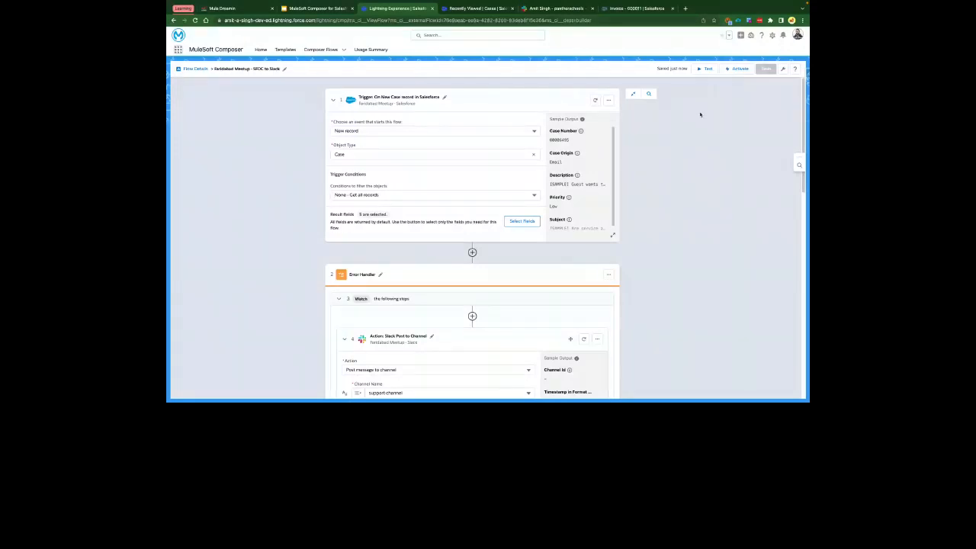
left_click(703, 68)
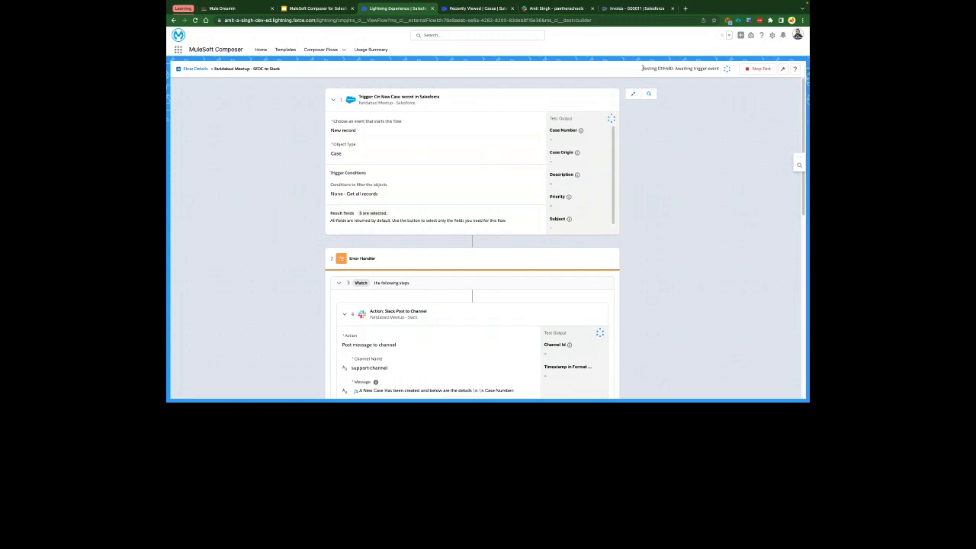
left_click_drag(662, 68, 670, 68)
- Switch to the Cases tab and open a new Case form with the Support record type
key("ctrl+Tab")
left_click(666, 72)
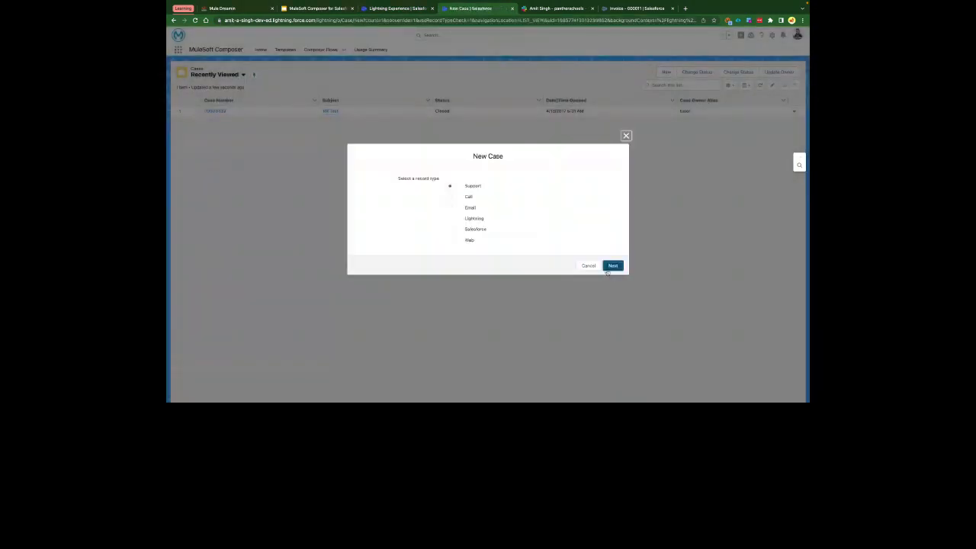
left_click(612, 263)
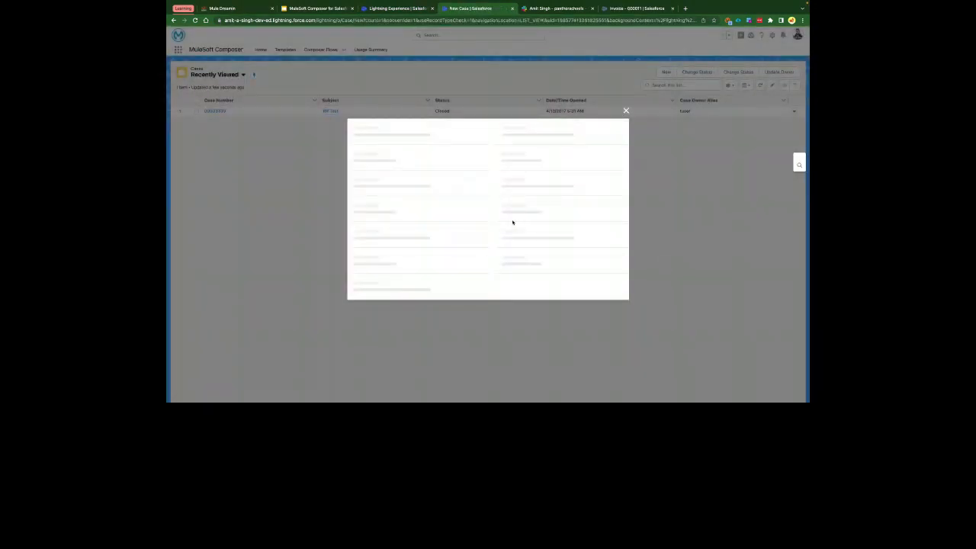
- Enter "This is the test case for MuleSoft Faridabad Meetup" as the new Case's description and copy the same text into its subject
left_click(402, 158)
type("This is the test case f")
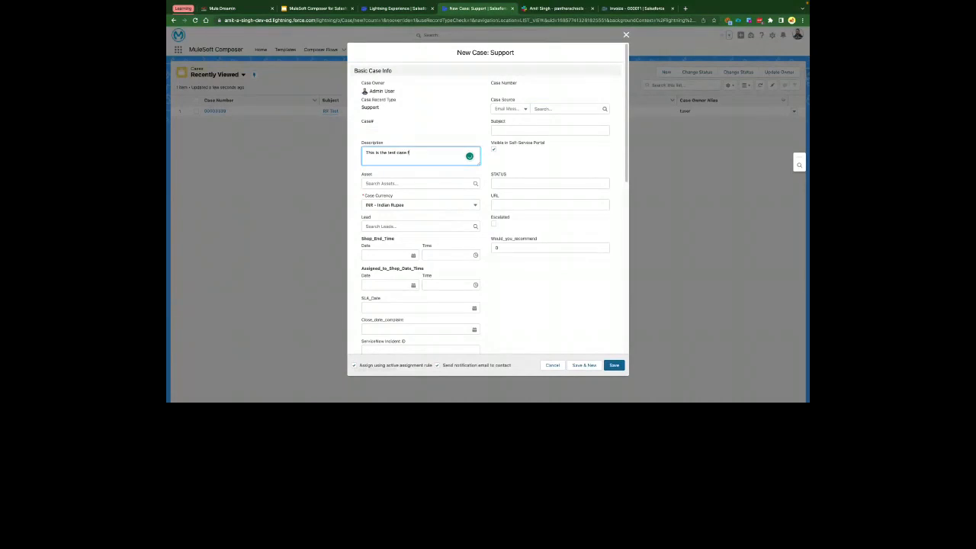
type("or MuleSoft Faridabad Meetup")
key("ctrl+a")
key("super+c")
scroll(501, 205, "down", 5)
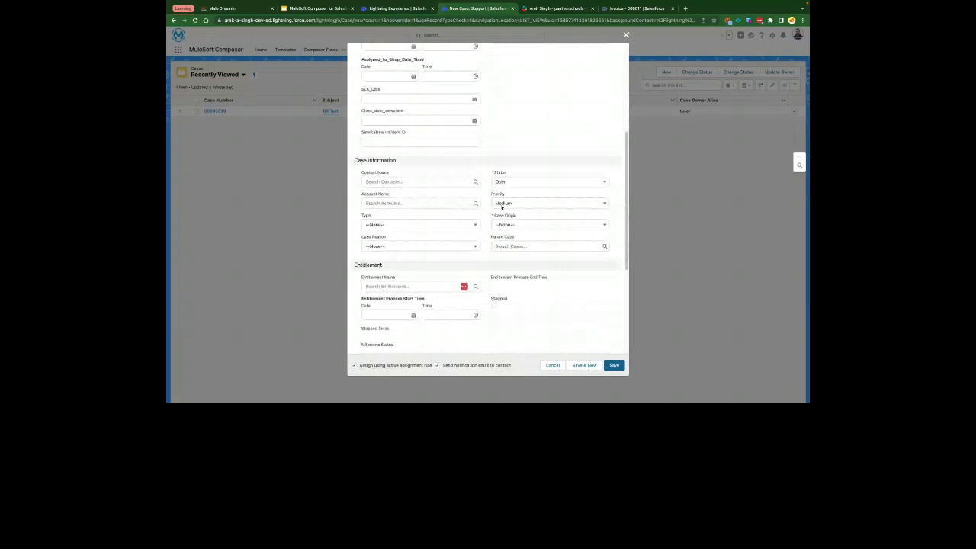
scroll(501, 205, "down", 2)
scroll(501, 206, "down", 5)
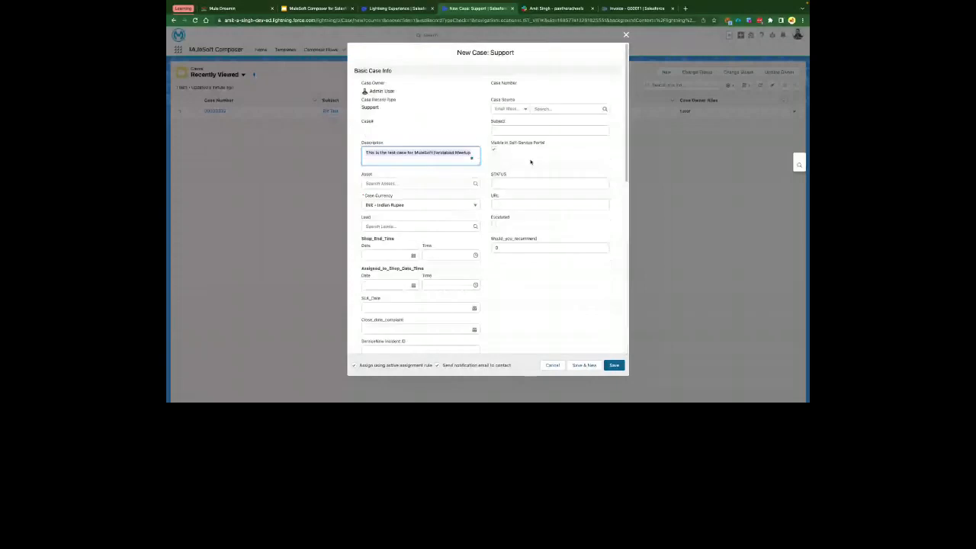
left_click(530, 161)
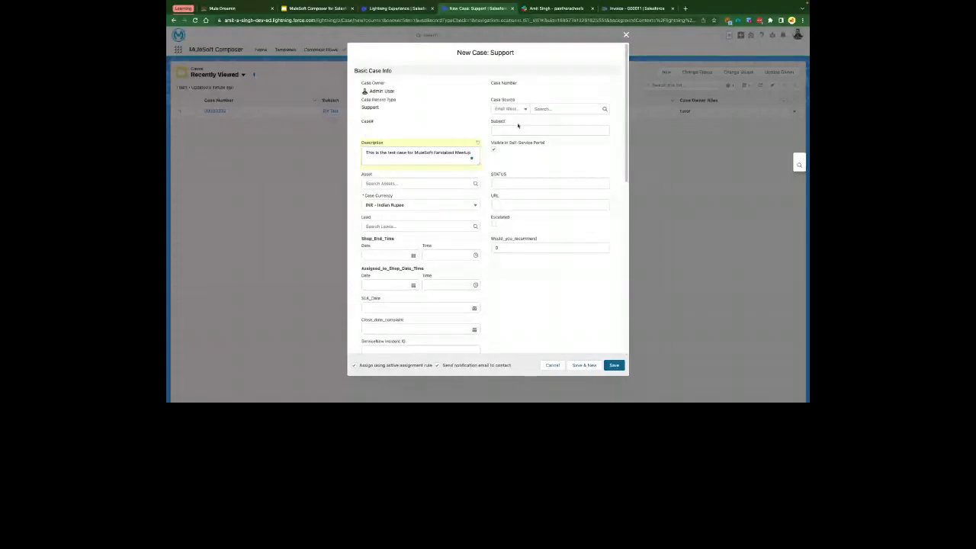
left_click(518, 129)
key("super+v")
- Set the Case's status to Working, its priority to High and its origin to Phone
scroll(431, 183, "down", 1)
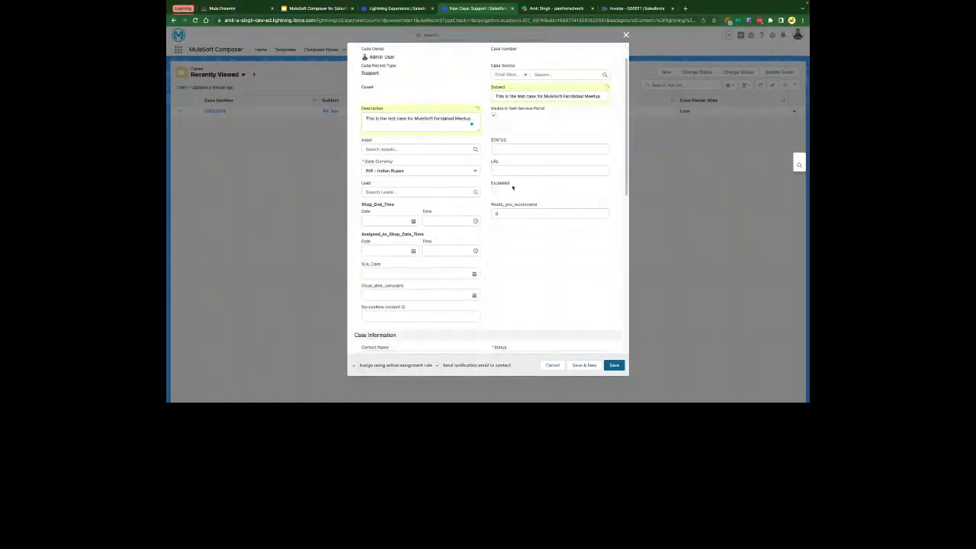
scroll(431, 183, "down", 3)
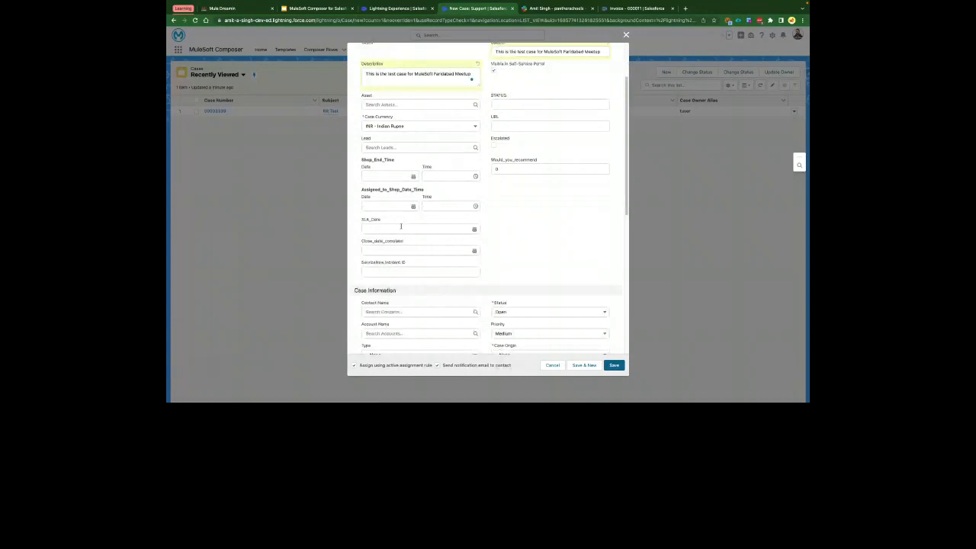
left_click(521, 251)
left_click(516, 277)
scroll(508, 267, "down", 1)
left_click(511, 237)
left_click(512, 262)
left_click(512, 259)
left_click(518, 283)
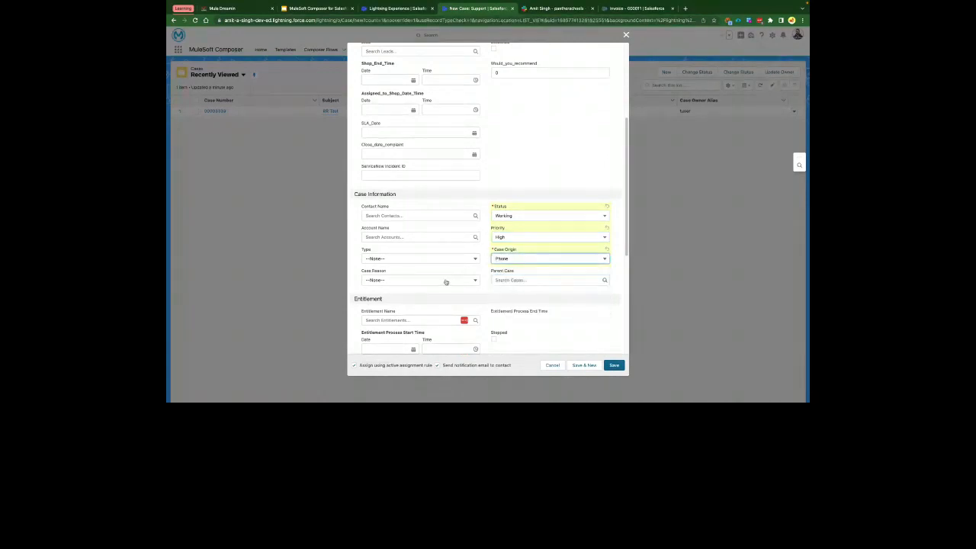
- Set the Case's type to Electrical and its case reason to Equipment Complexity
scroll(446, 283, "down", 1)
left_click(404, 213)
left_click(383, 249)
left_click(419, 233)
left_click(391, 270)
- Check the remaining fields of the form, turn off the notification email to the contact and save the new Case
scroll(519, 250, "down", 3)
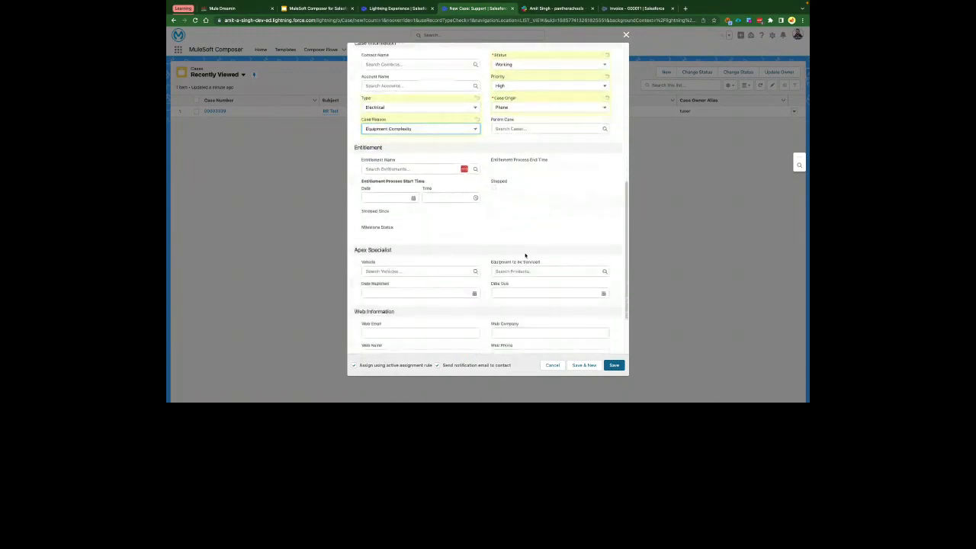
scroll(525, 255, "down", 3)
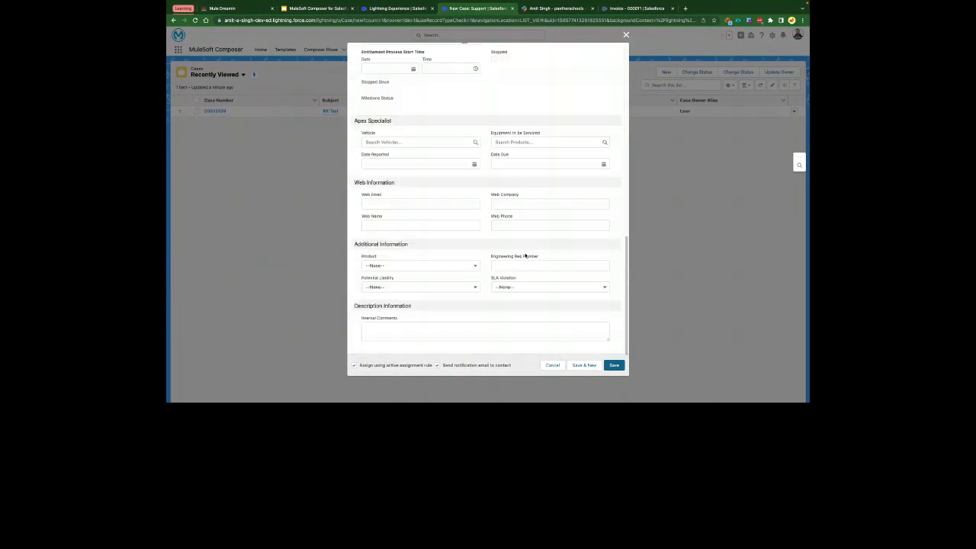
scroll(489, 192, "up", 10)
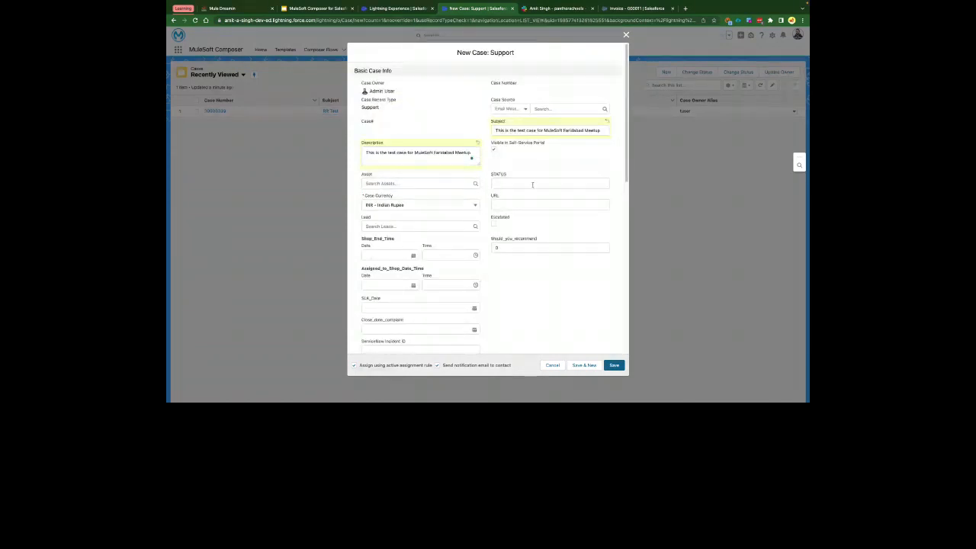
scroll(532, 184, "down", 5)
scroll(531, 235, "down", 5)
left_click(437, 365)
left_click(614, 365)
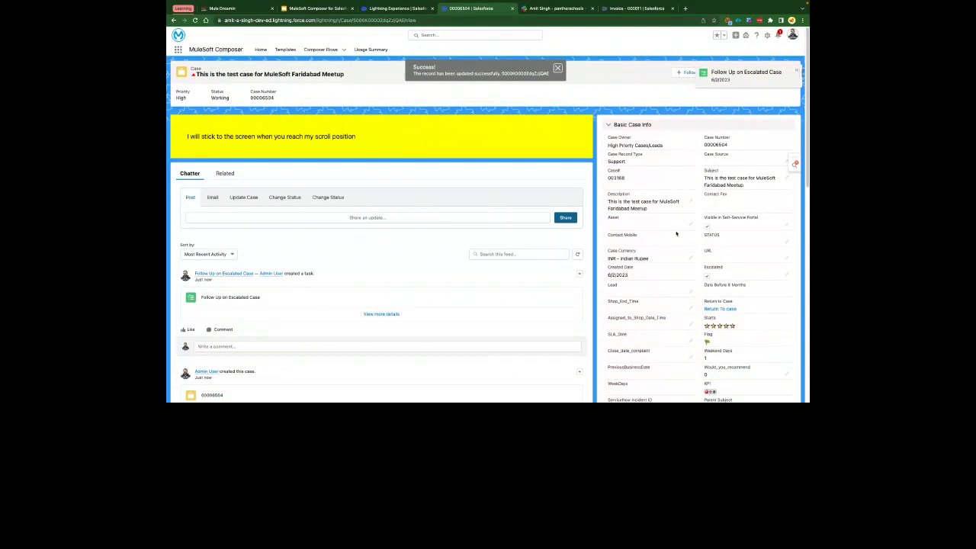
- Review the saved Case's details, including its Case Information section and Chatter feed
scroll(679, 236, "down", 2)
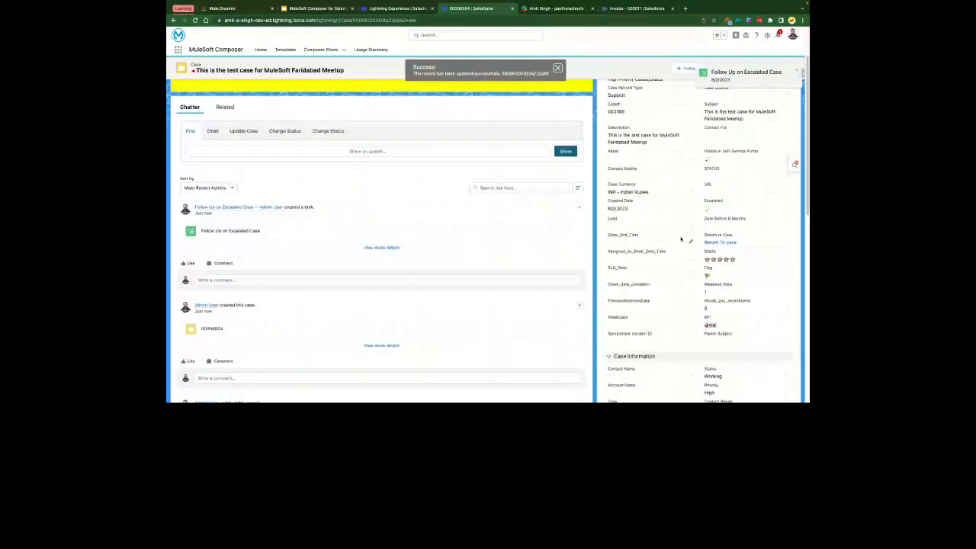
scroll(654, 266, "down", 5)
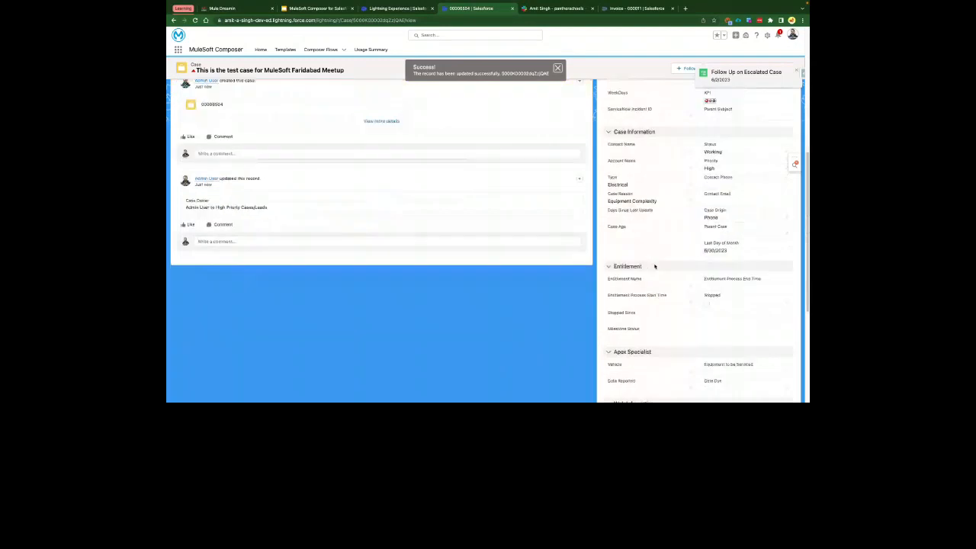
scroll(654, 266, "down", 2)
scroll(654, 266, "up", 3)
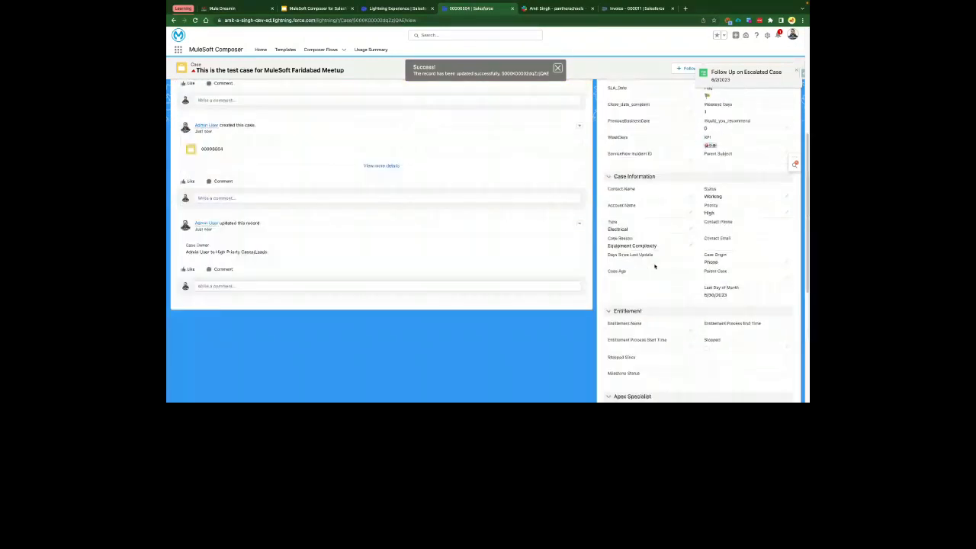
scroll(657, 156, "up", 6)
- Return to the flow's browser tab, dismiss the follow-up reminder and examine the test output of the trigger, Slack and On Error actions
left_click(398, 10)
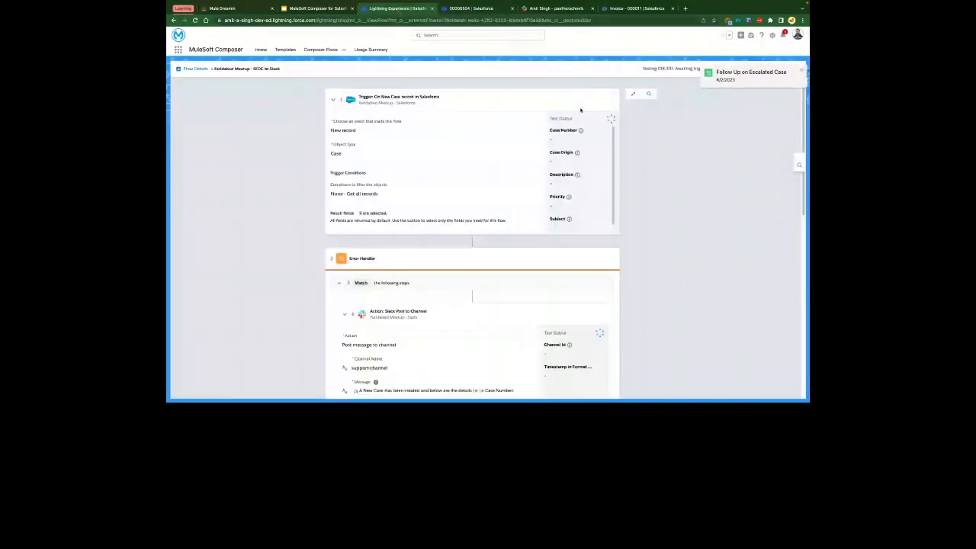
left_click(796, 73)
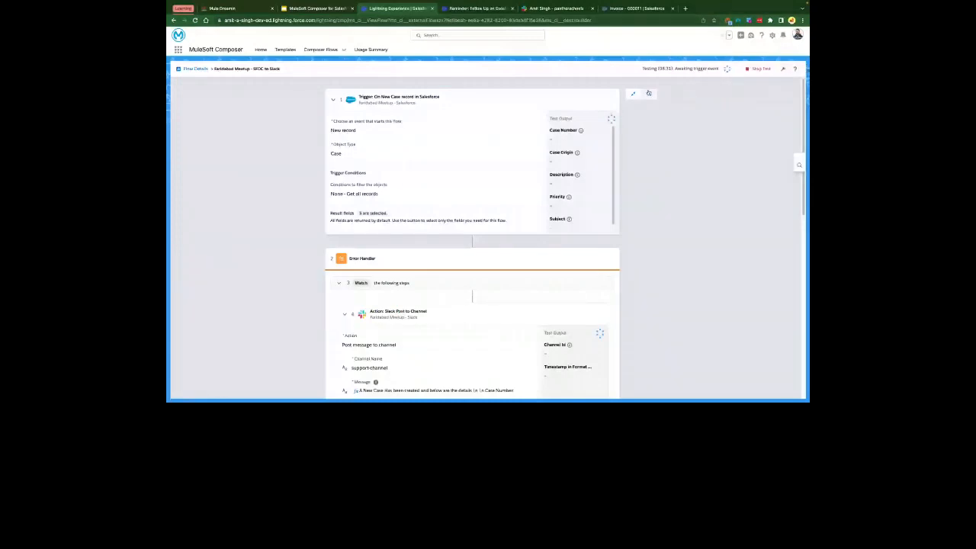
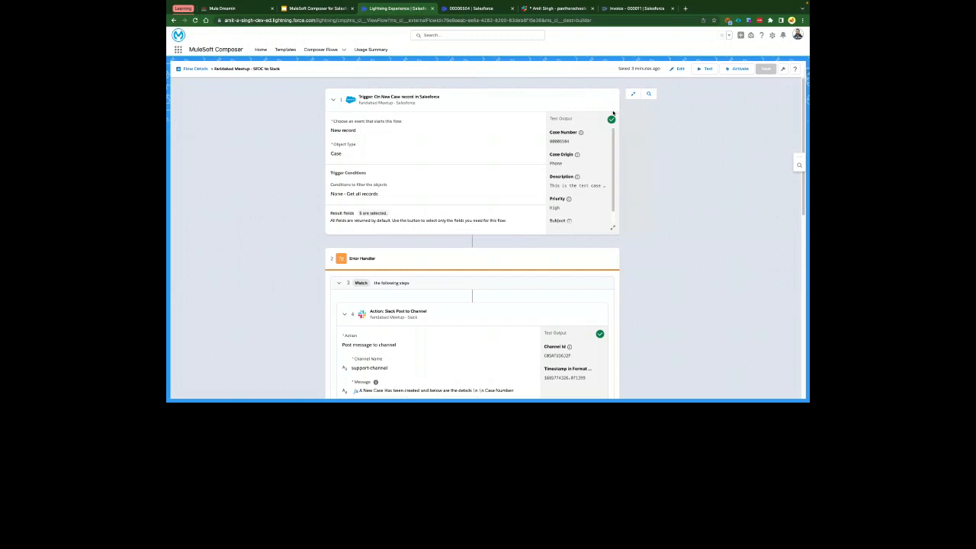
scroll(583, 166, "down", 1)
scroll(582, 166, "up", 1)
scroll(617, 252, "down", 5)
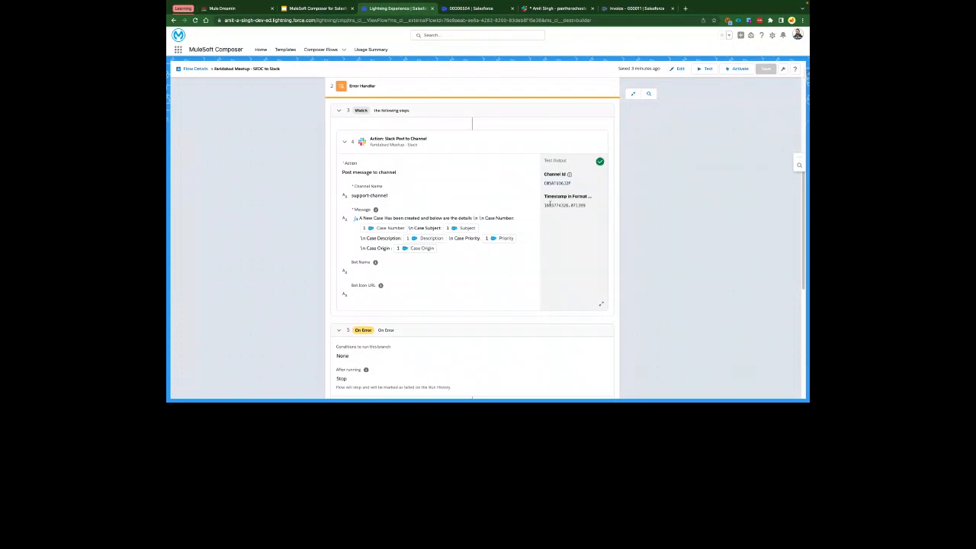
scroll(572, 223, "down", 5)
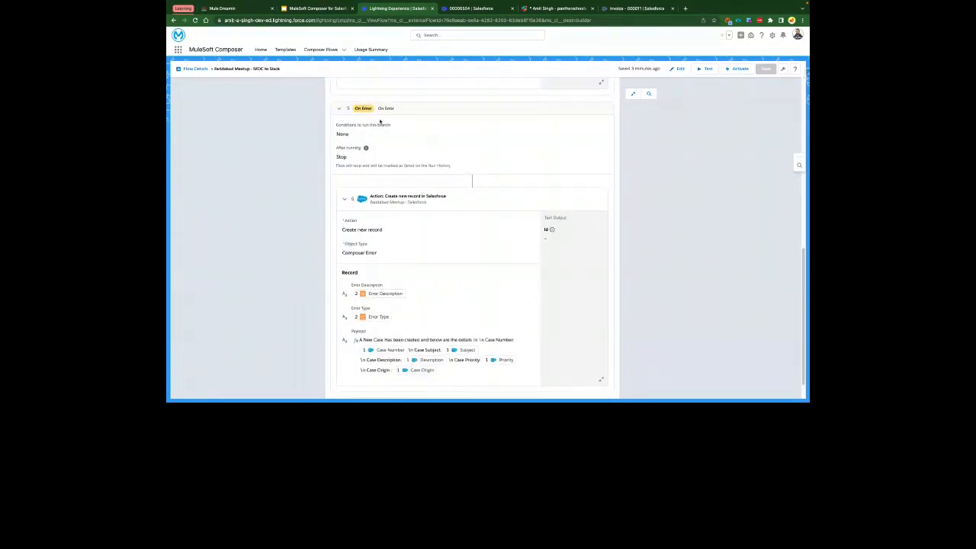
scroll(438, 278, "down", 1)
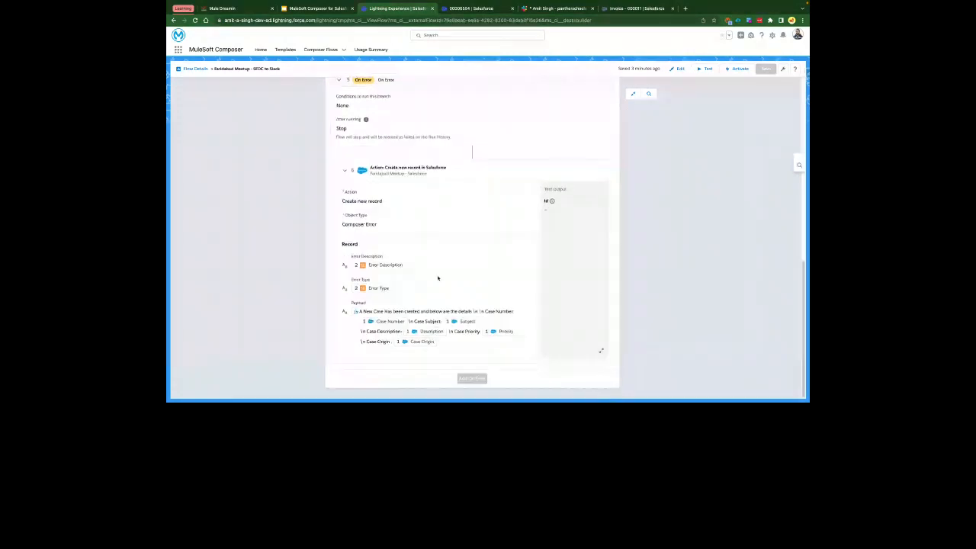
scroll(437, 278, "up", 3)
- Switch to Slack, open support-channel and examine the intro line and case details of the message posted by MuleSoft Composer
left_click(557, 9)
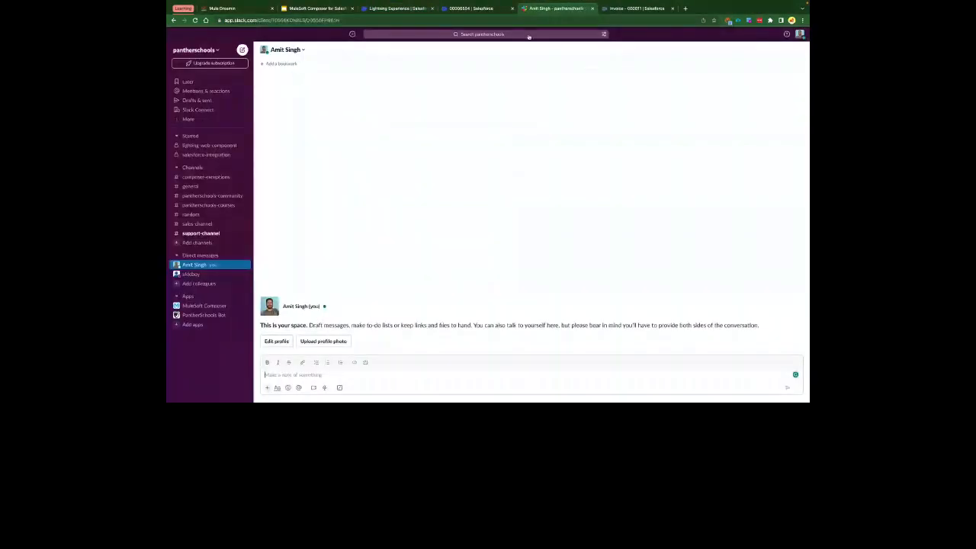
left_click(208, 234)
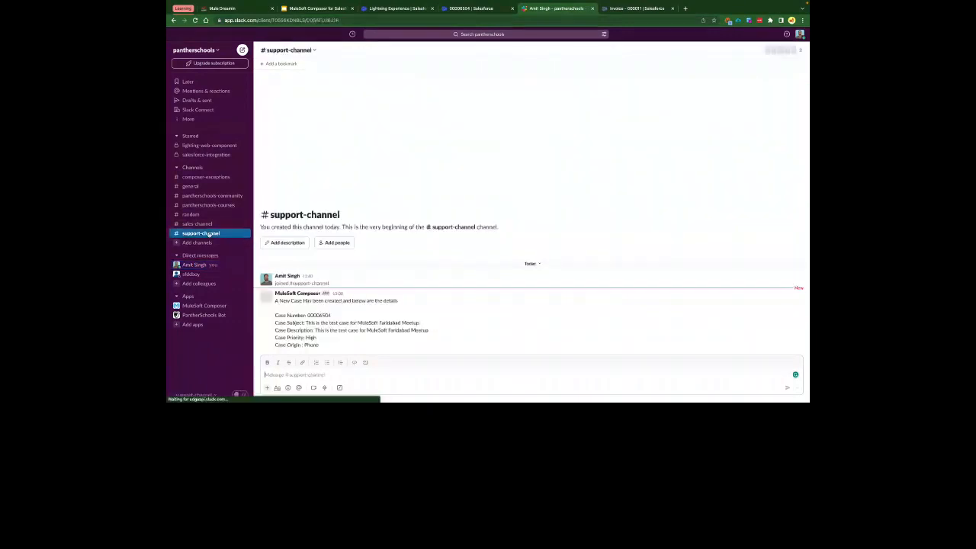
left_click_drag(320, 347, 291, 303)
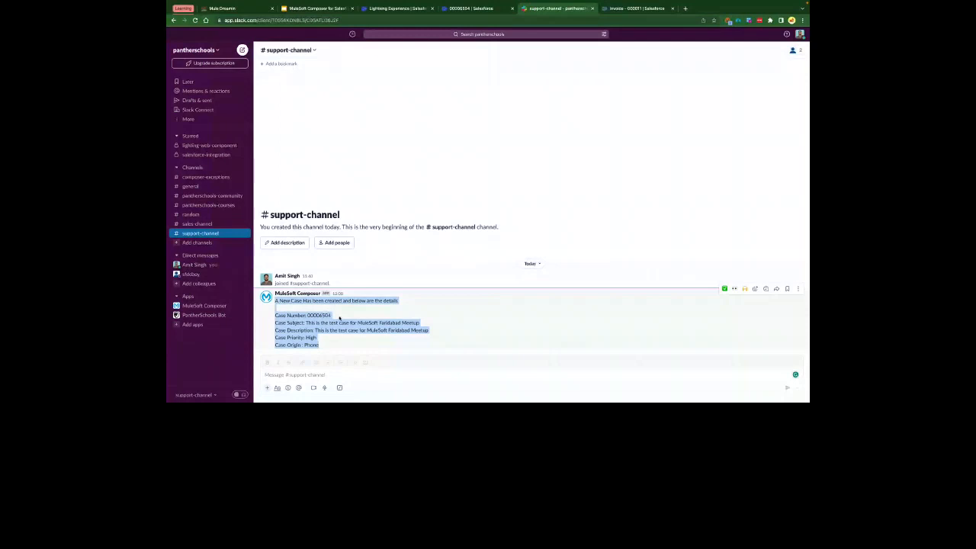
left_click(338, 318)
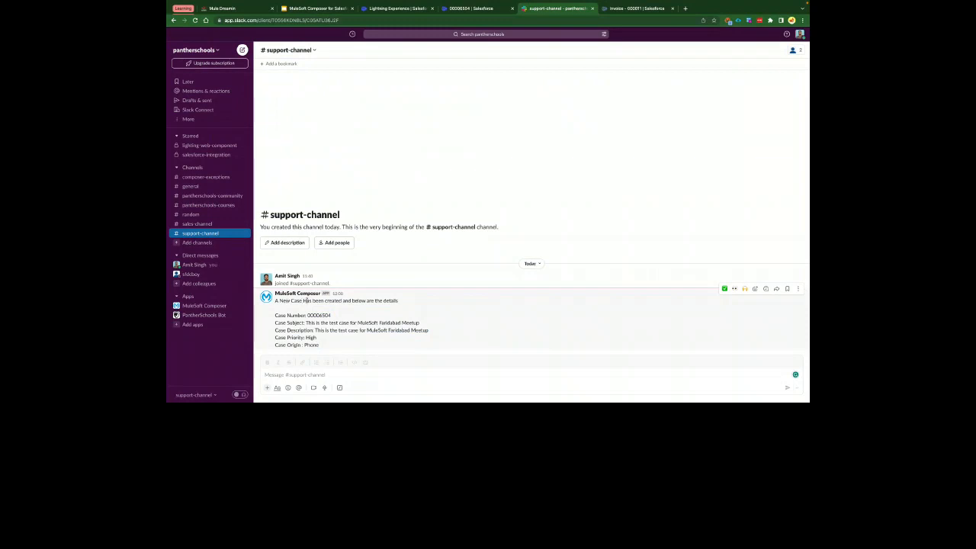
left_click_drag(399, 303, 275, 300)
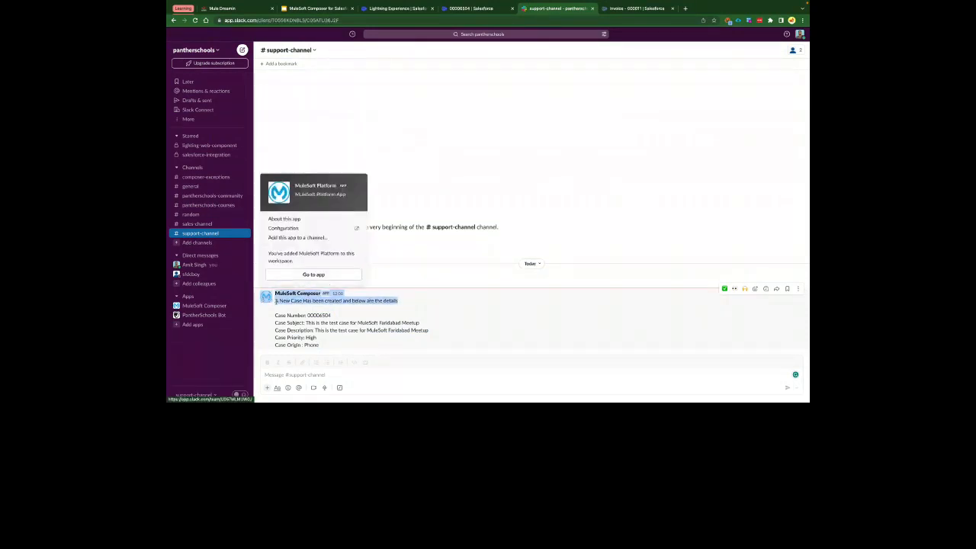
double_click(314, 314)
left_click(314, 317)
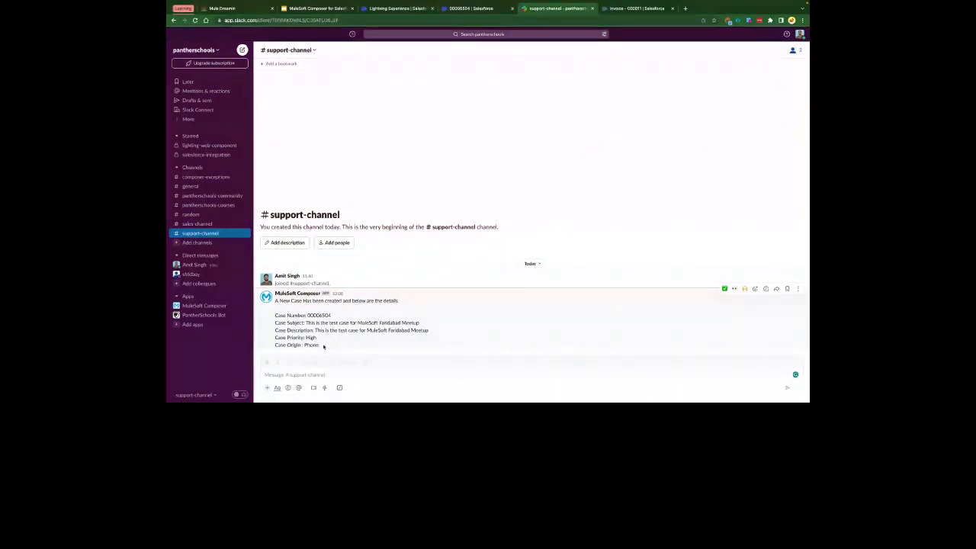
left_click_drag(323, 346, 275, 316)
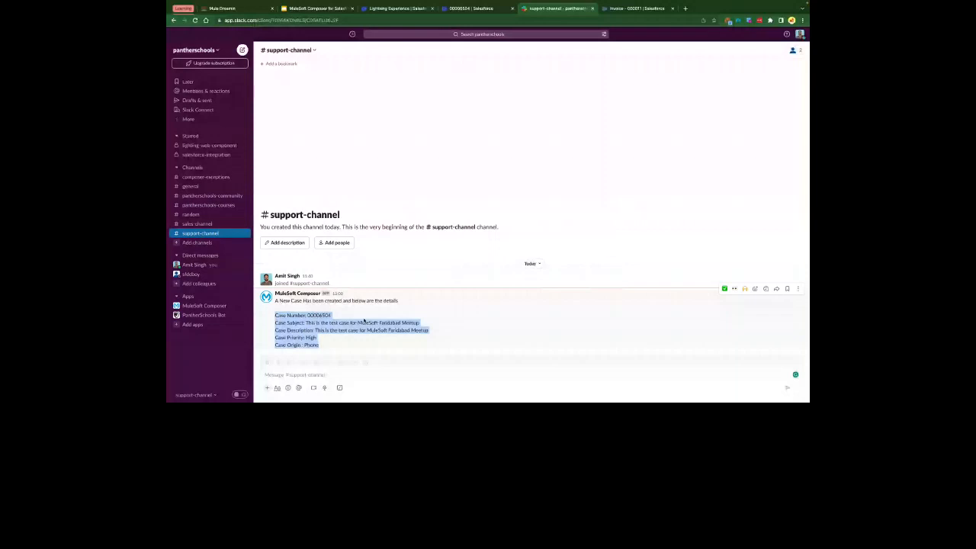
left_click(365, 317)
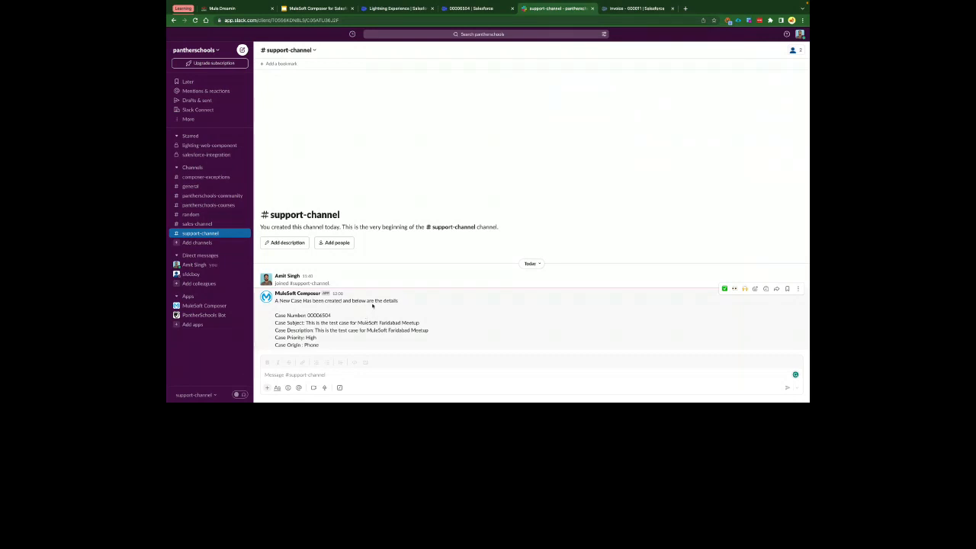
triple_click(372, 304)
left_click(403, 300)
left_click_drag(403, 300, 290, 301)
left_click(280, 300)
left_click(416, 319)
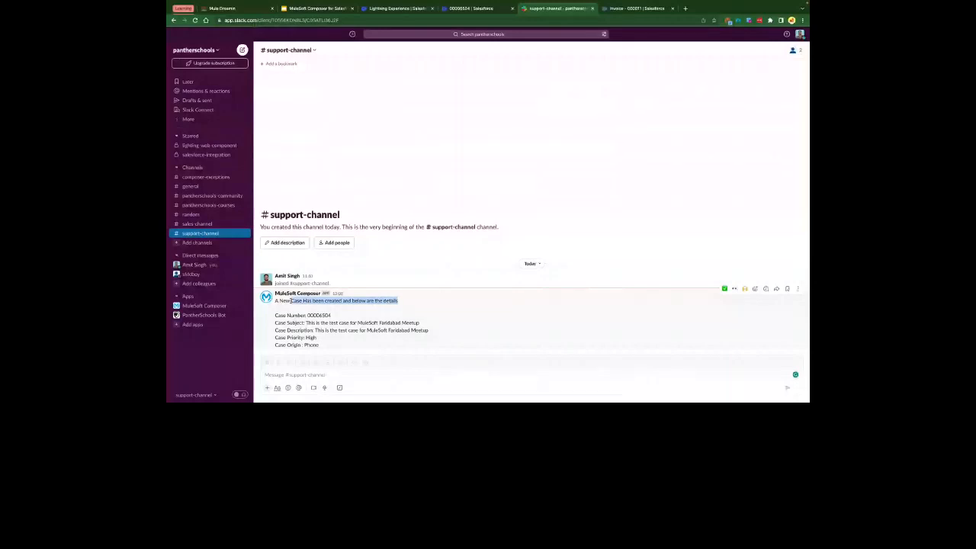
left_click_drag(290, 301, 274, 302)
left_click_drag(319, 345, 276, 321)
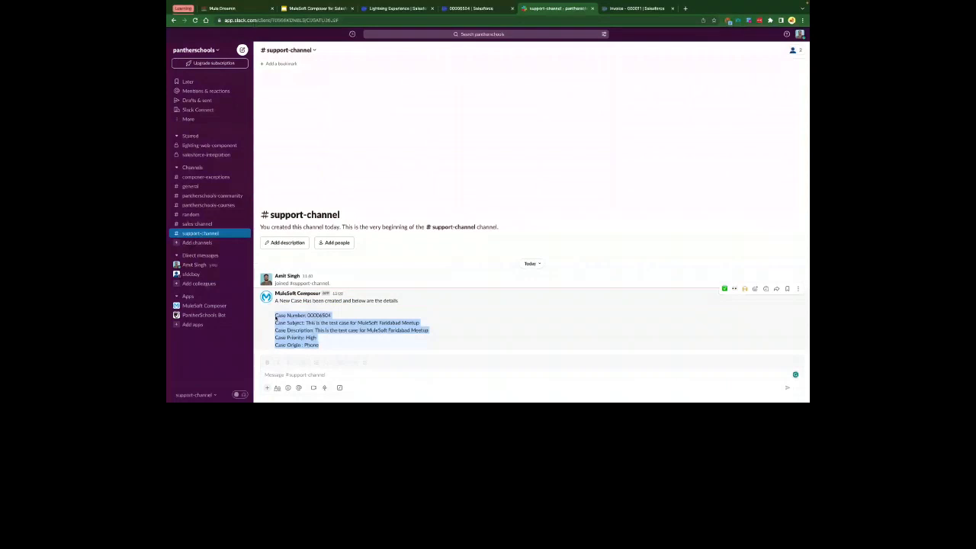
left_click(275, 318)
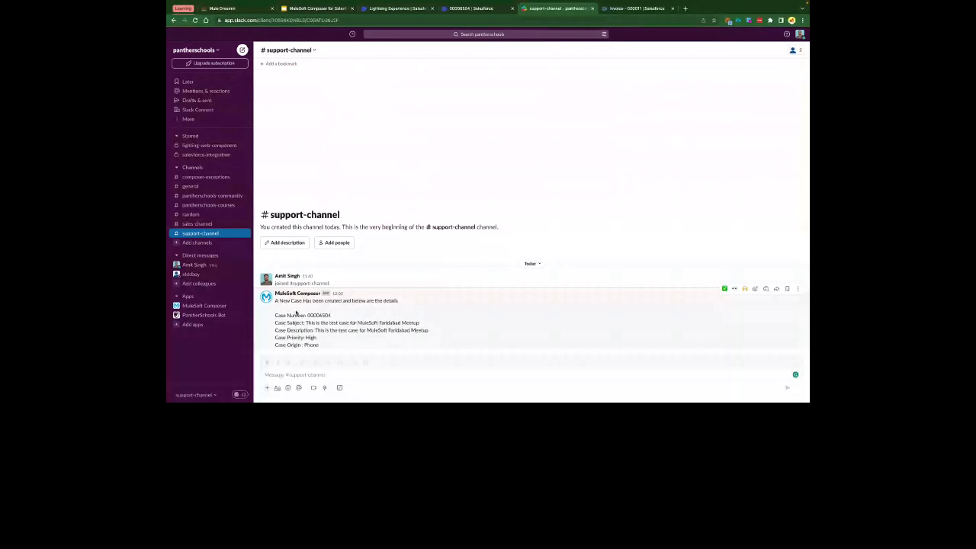
triple_click(307, 300)
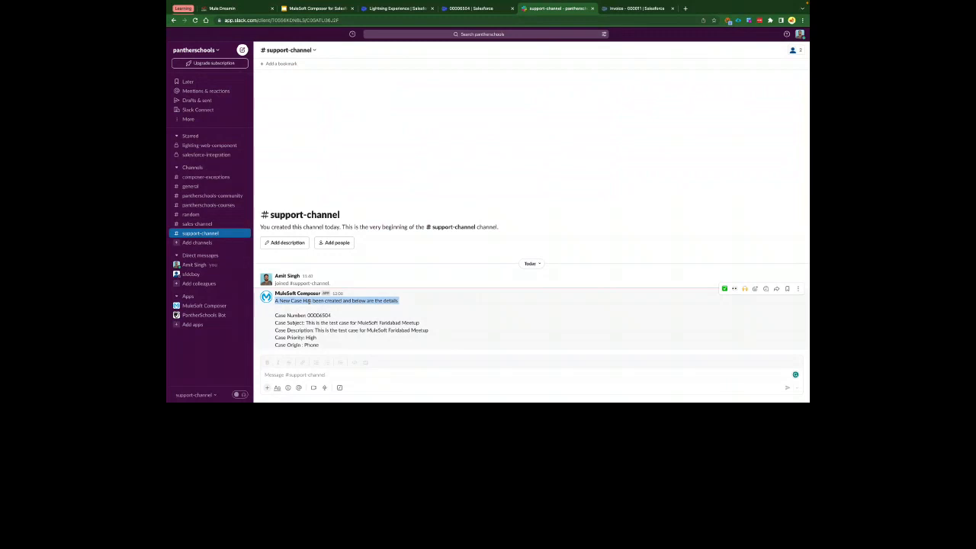
- Return to the flow's browser tab and compare the Slack message template and On Error branch with the posted message
left_click(398, 9)
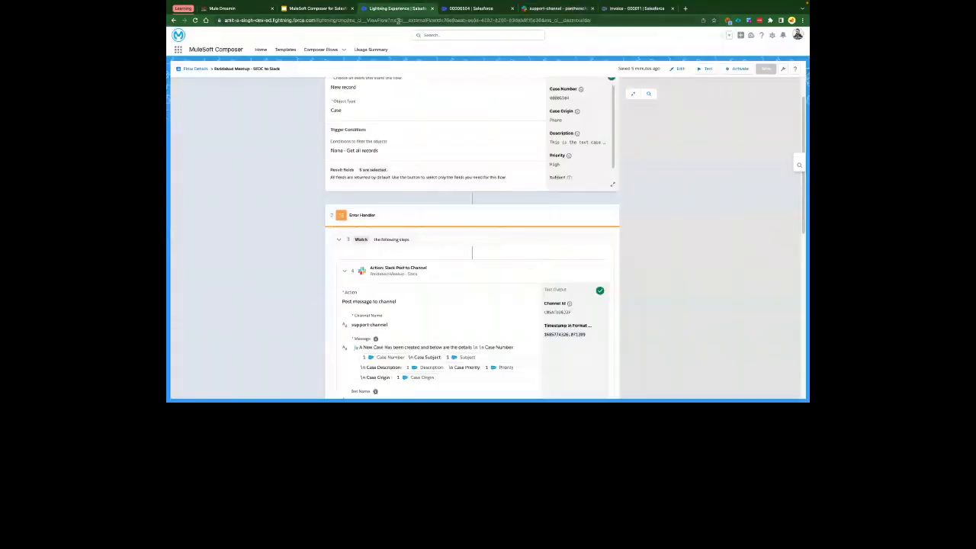
scroll(416, 225, "up", 1)
scroll(416, 225, "down", 5)
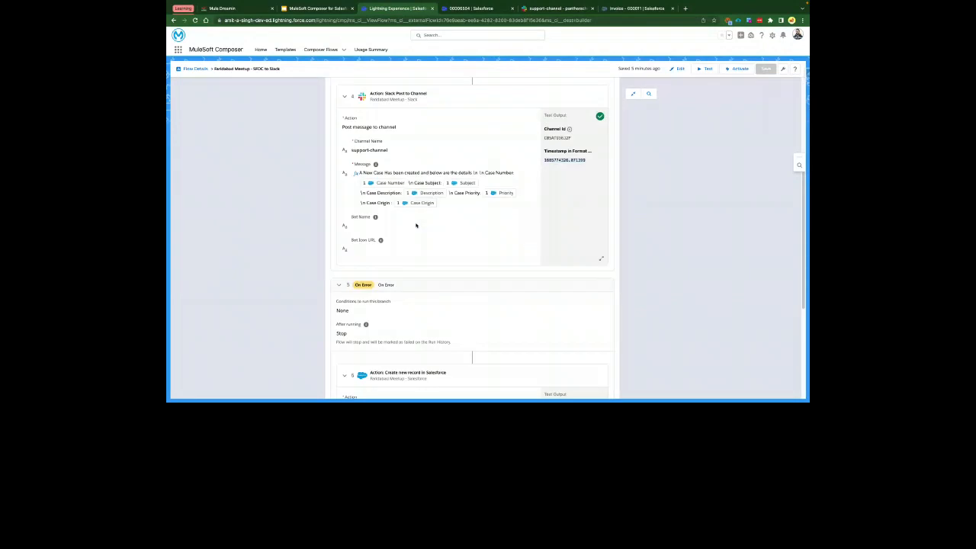
scroll(416, 225, "down", 3)
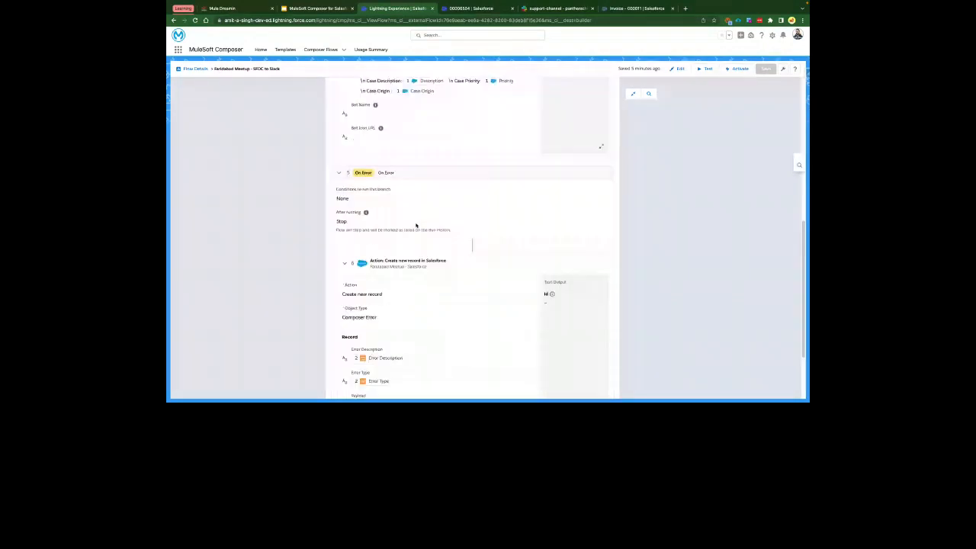
- Start another test run of the flow and stop it while it awaits a trigger event
scroll(416, 225, "up", 10)
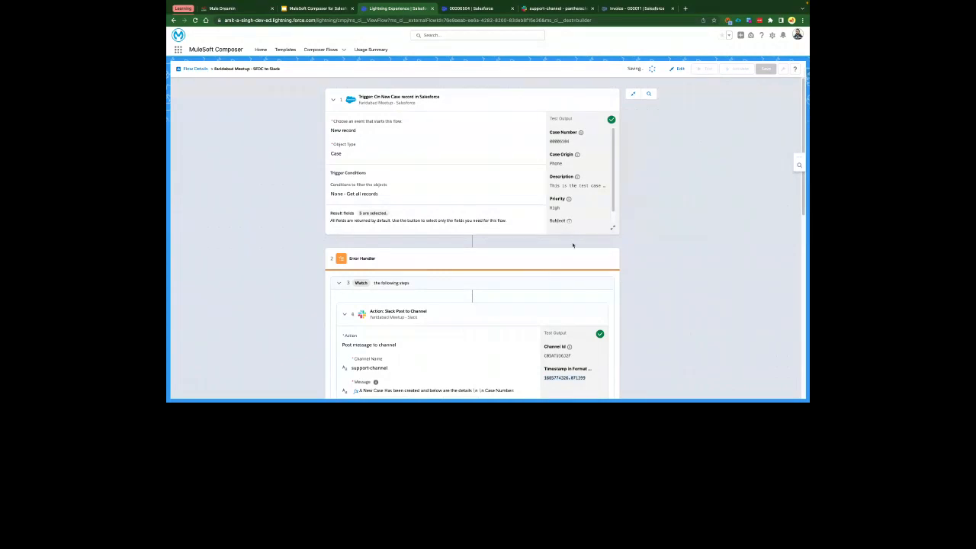
scroll(573, 245, "down", 2)
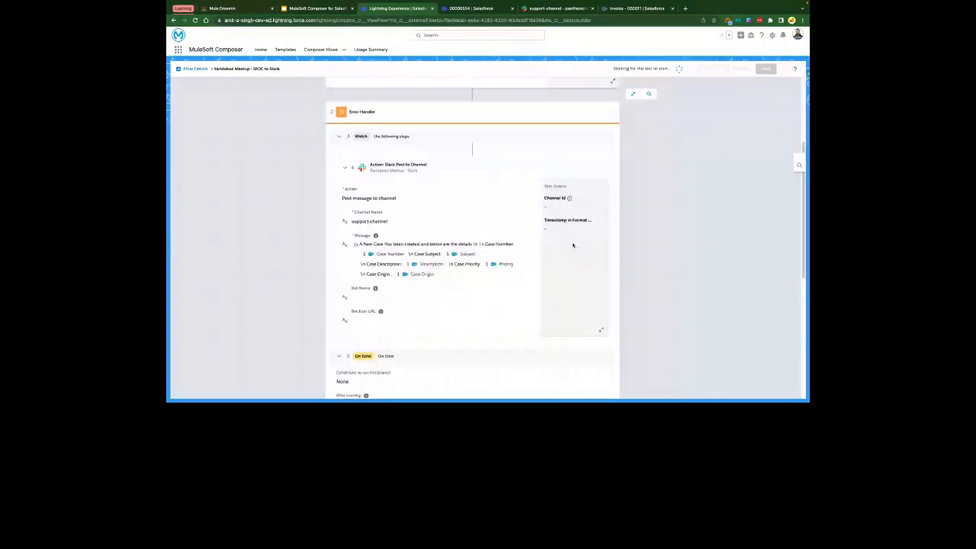
scroll(573, 245, "down", 4)
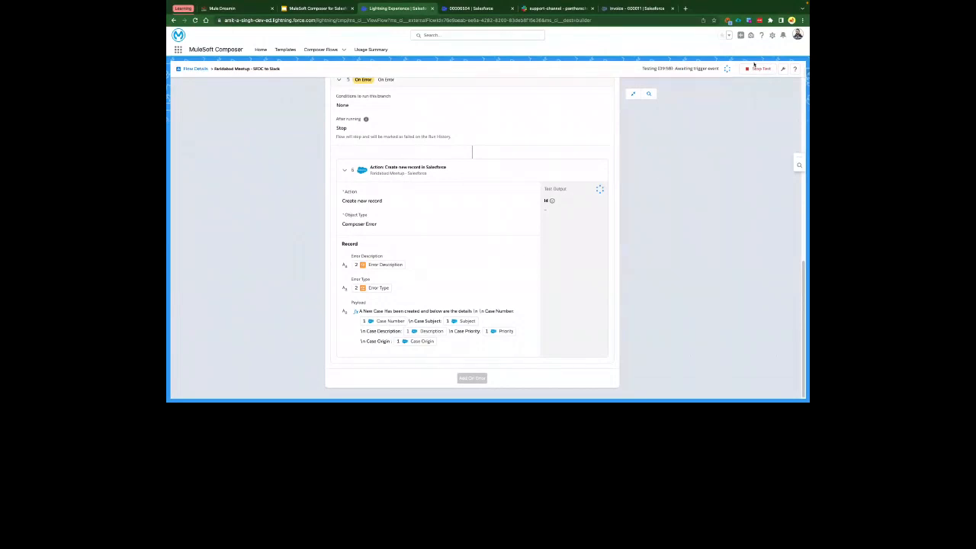
left_click(757, 68)
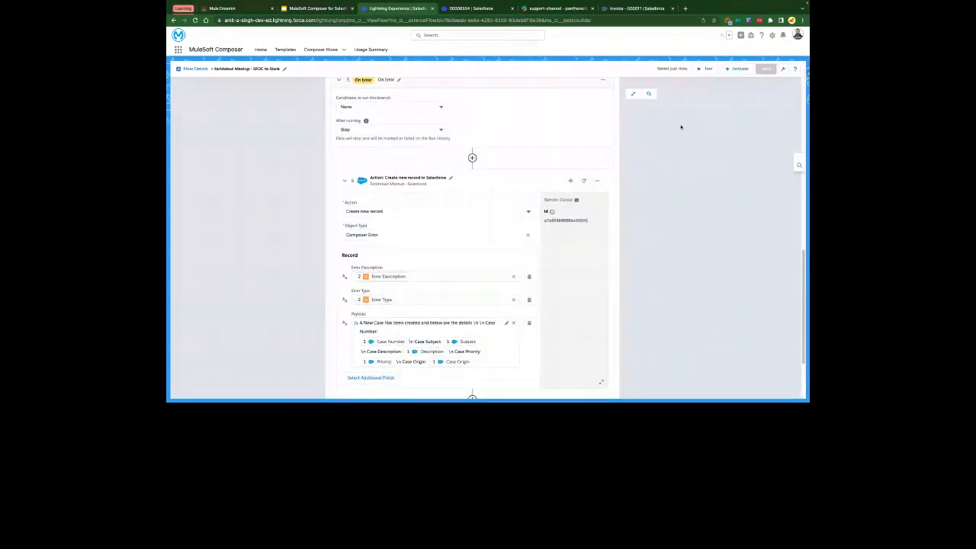
- Review the editable flow from the New Case trigger through the Error Handler's Slack message action and its On Error branch
scroll(547, 176, "up", 3)
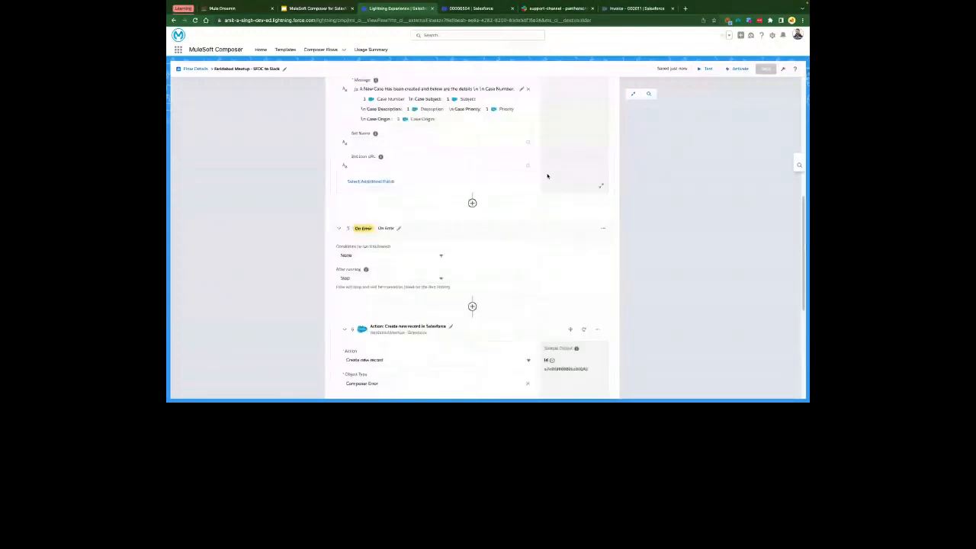
scroll(547, 176, "up", 6)
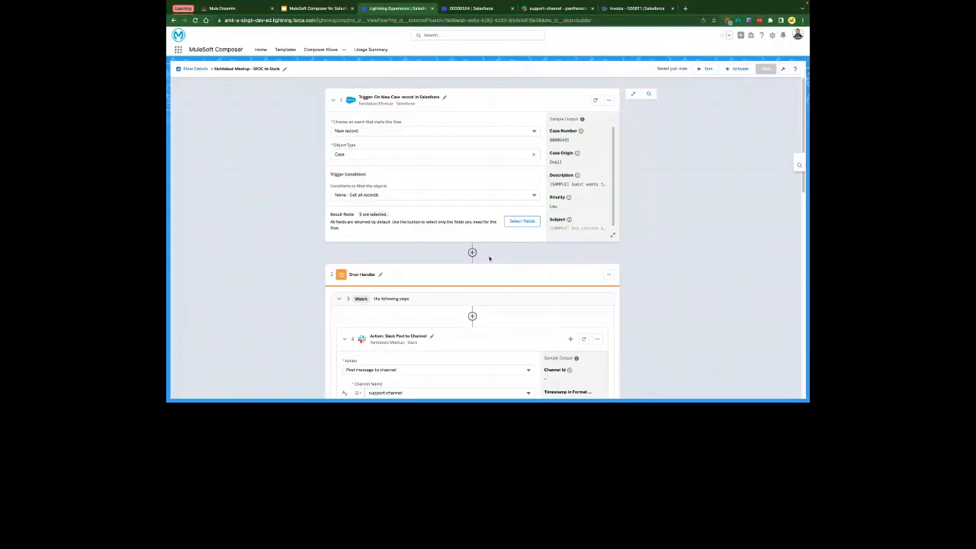
scroll(378, 228, "down", 2)
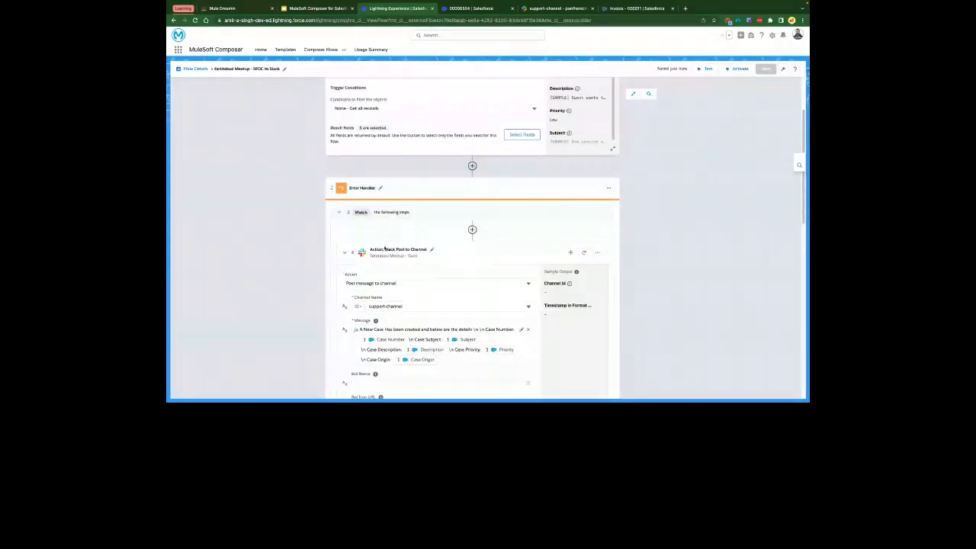
scroll(452, 228, "up", 1)
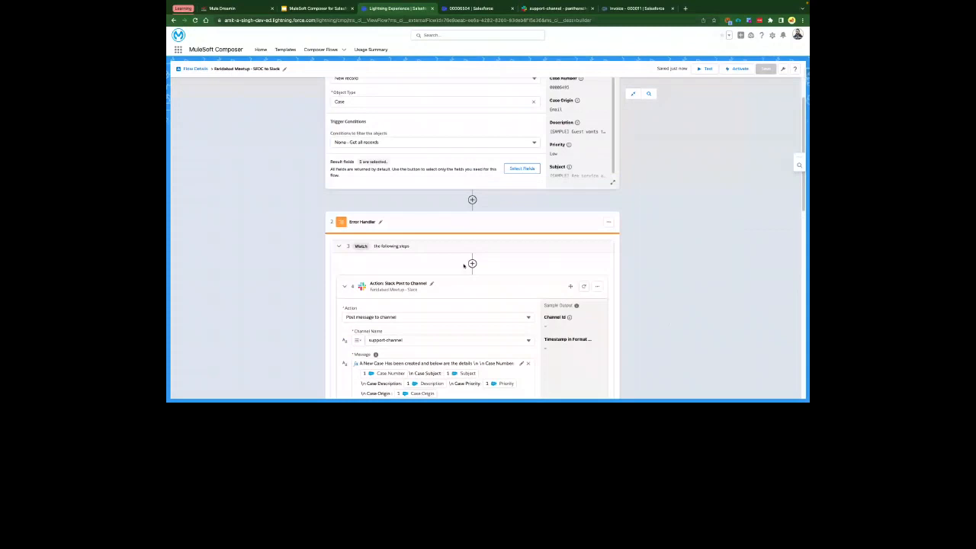
scroll(463, 266, "up", 2)
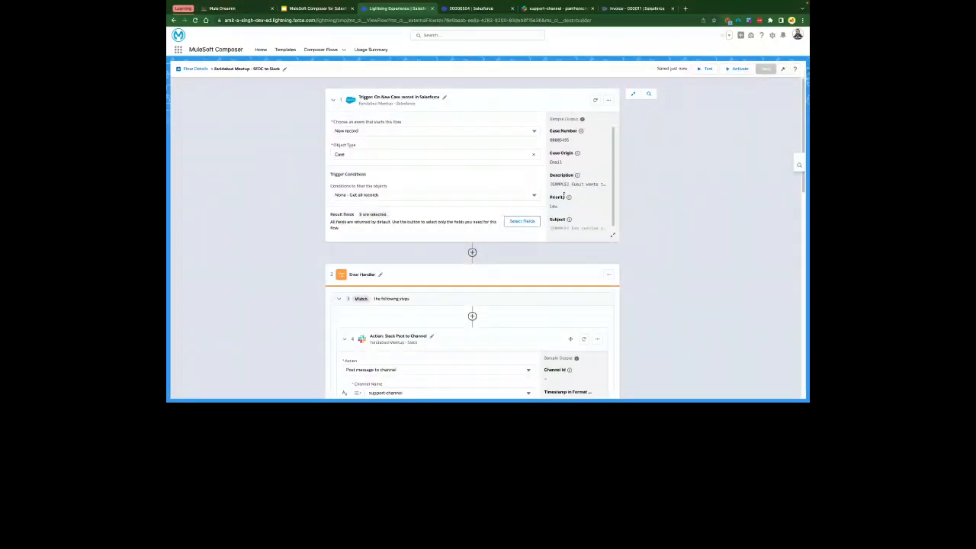
scroll(526, 252, "down", 5)
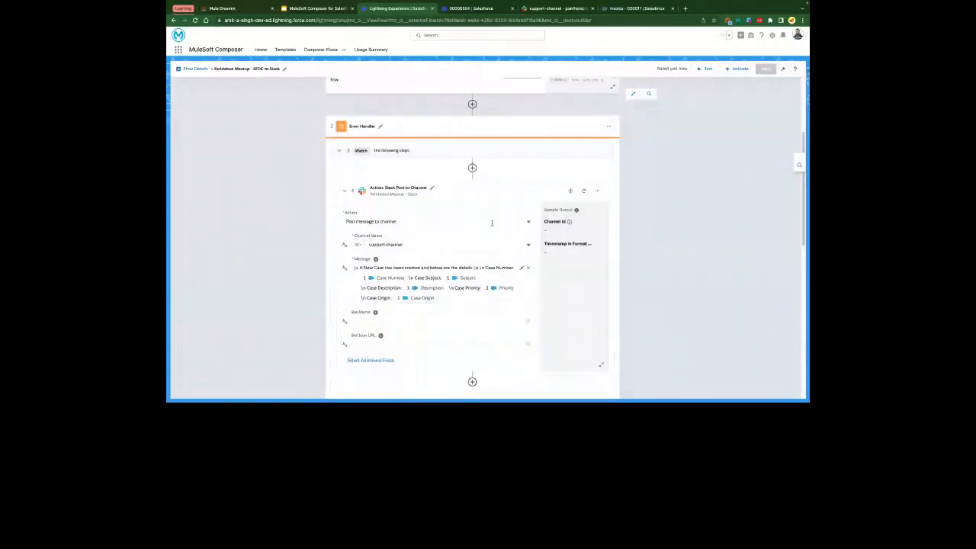
scroll(492, 223, "down", 1)
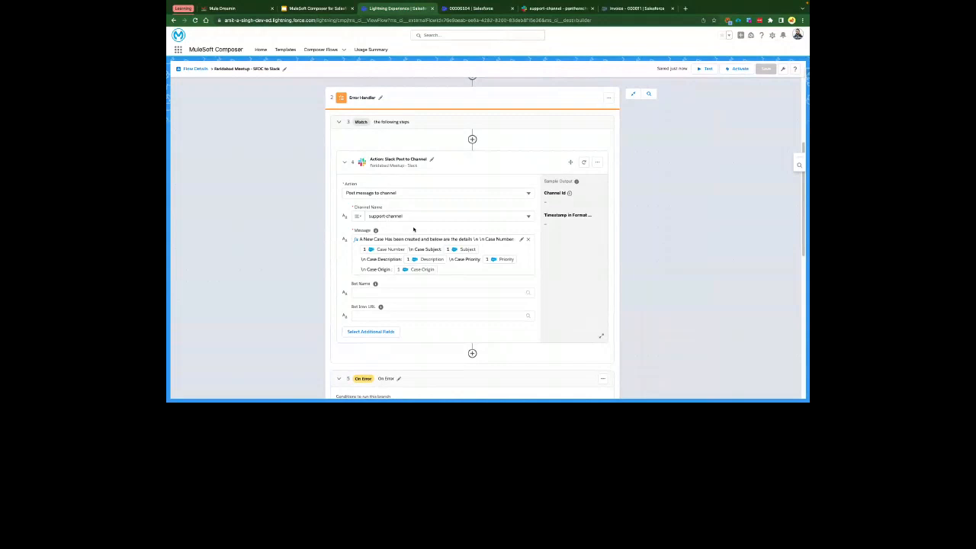
scroll(414, 229, "up", 3)
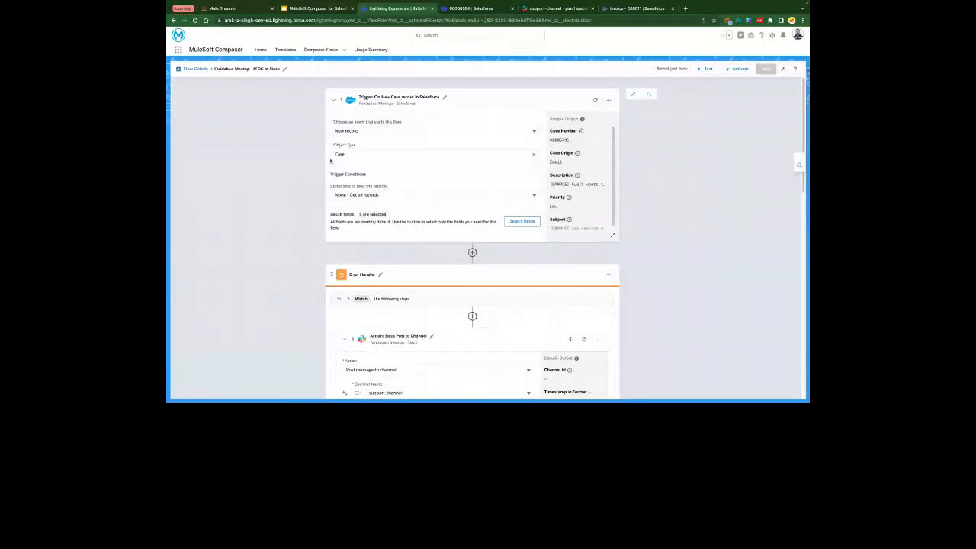
- Compare the Key Features & Benefits slide in the presentation with the pre-built templates offered in MuleSoft Composer
left_click(309, 9)
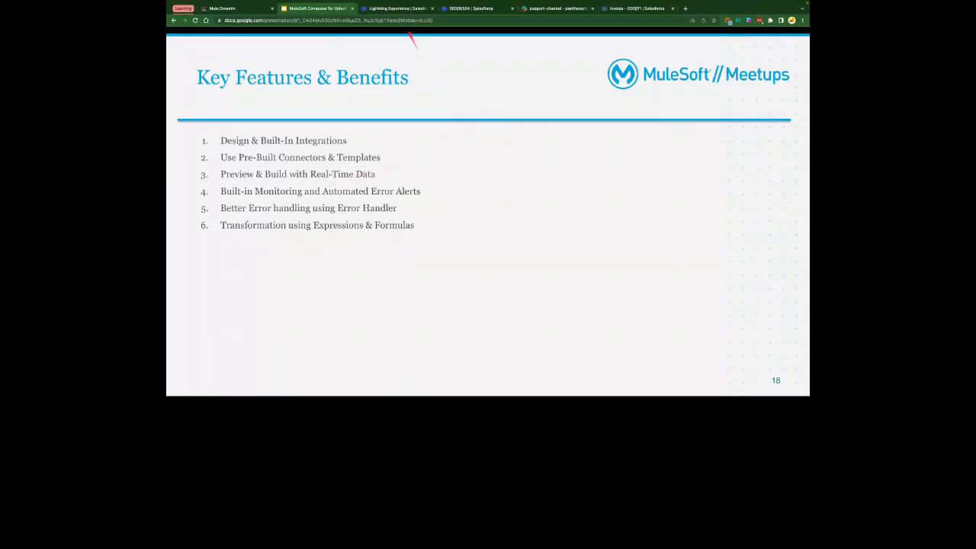
left_click(396, 9)
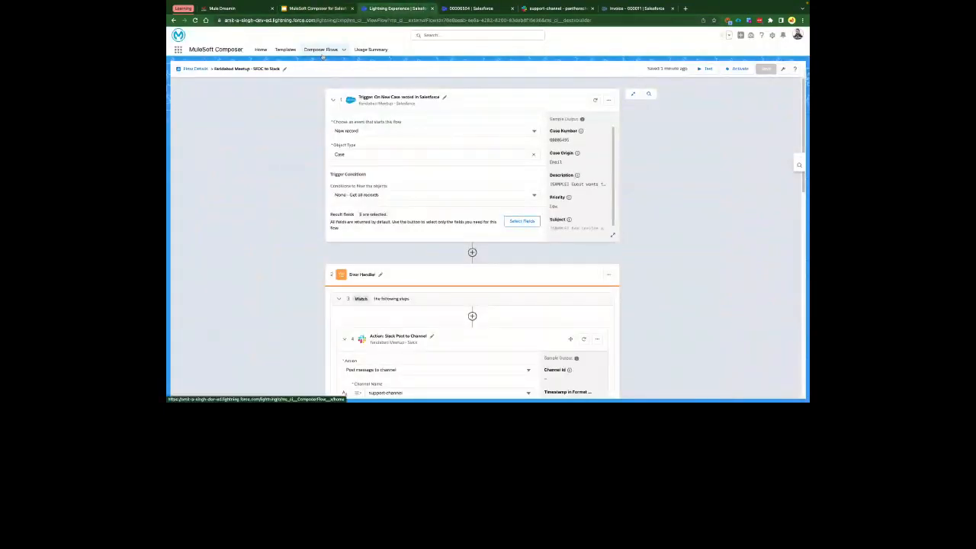
left_click(285, 49)
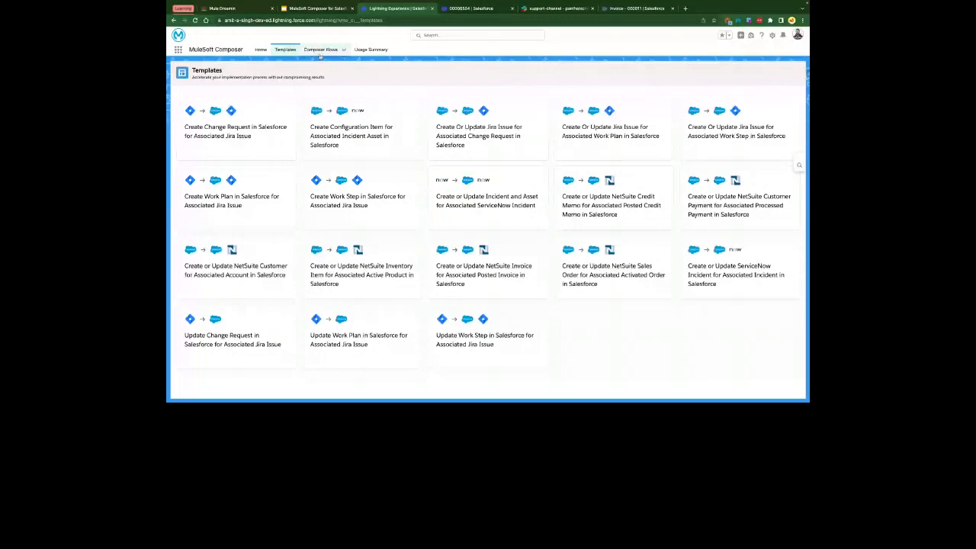
key("ctrl+shift+Tab")
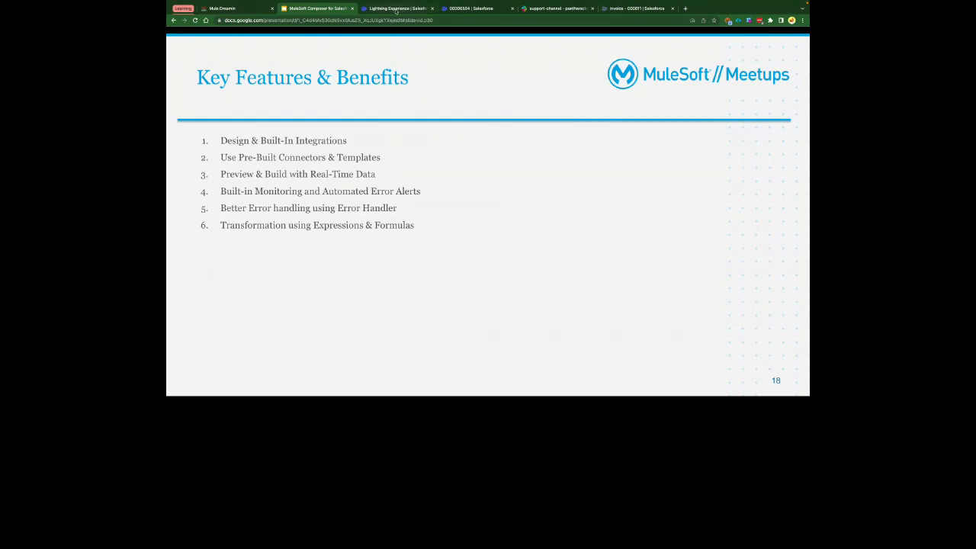
- Return to MuleSoft Composer's browser tab, list all Composer flows and open the active MAIN SFDC flow
left_click(395, 9)
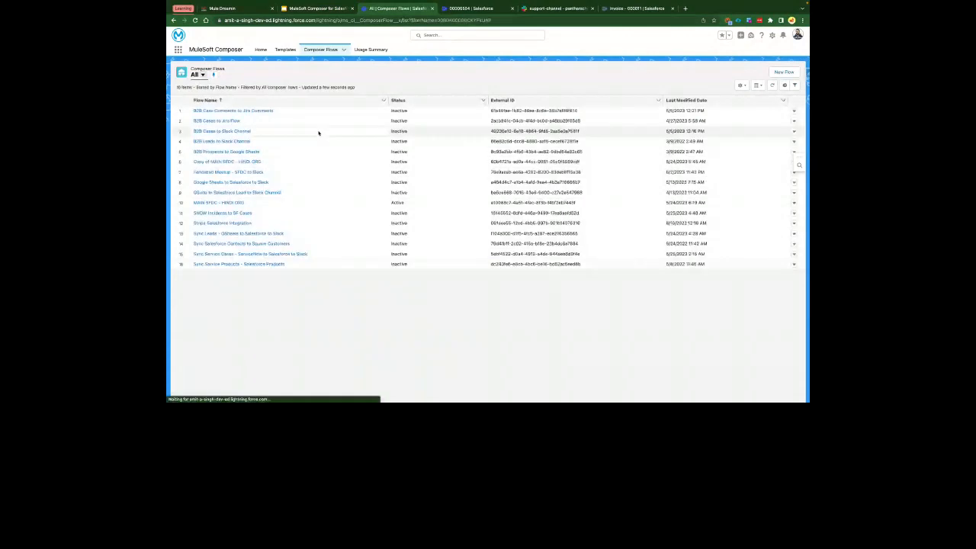
left_click(216, 203)
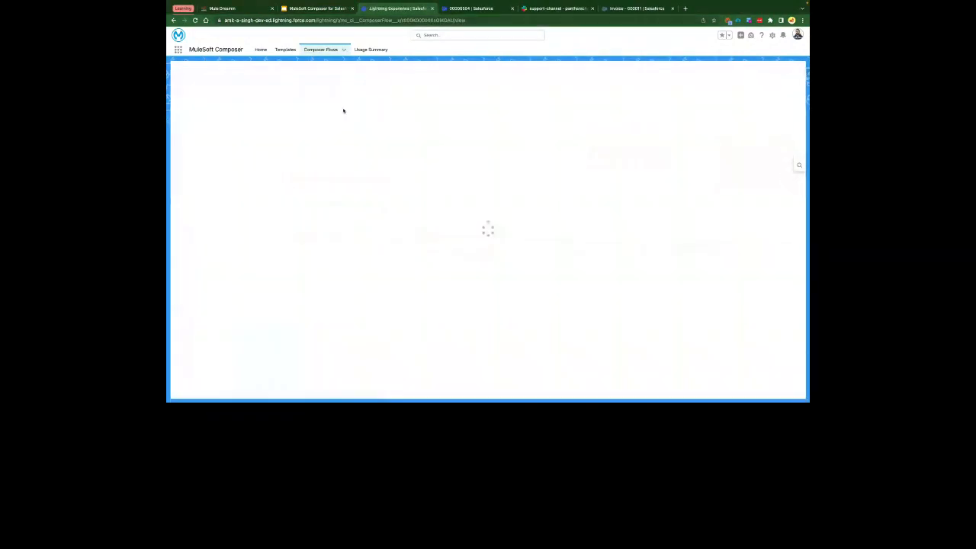